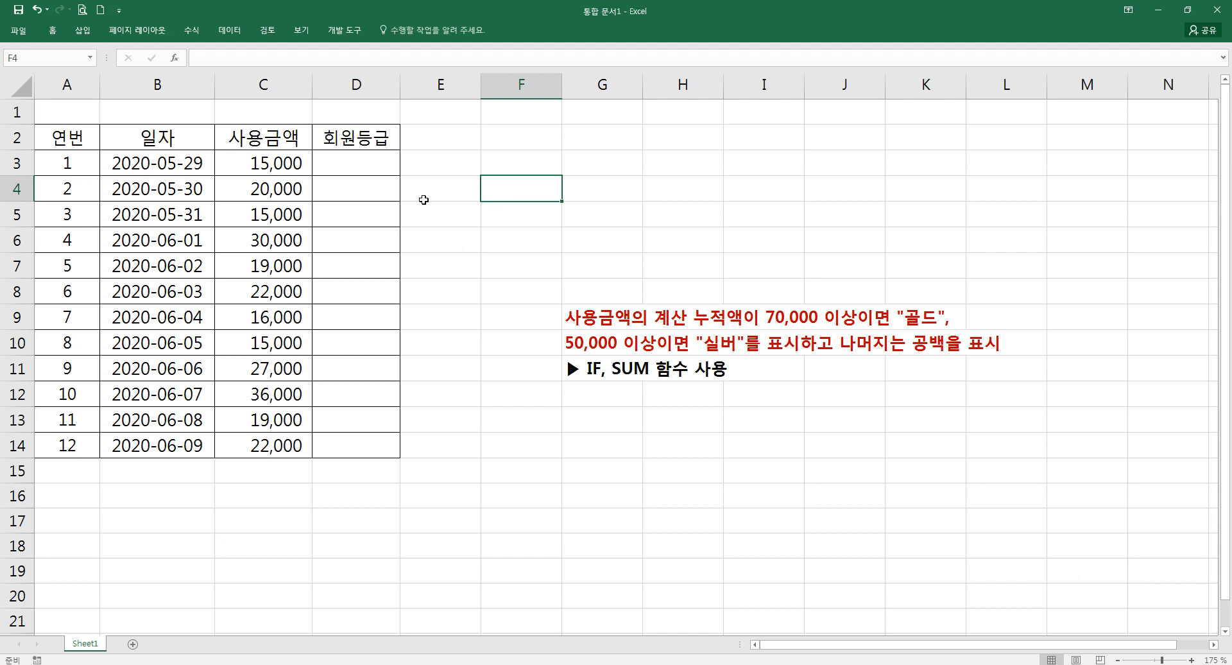
# - Delete the empty row 1 above the usage table
pyautogui.rightClick(19, 112)
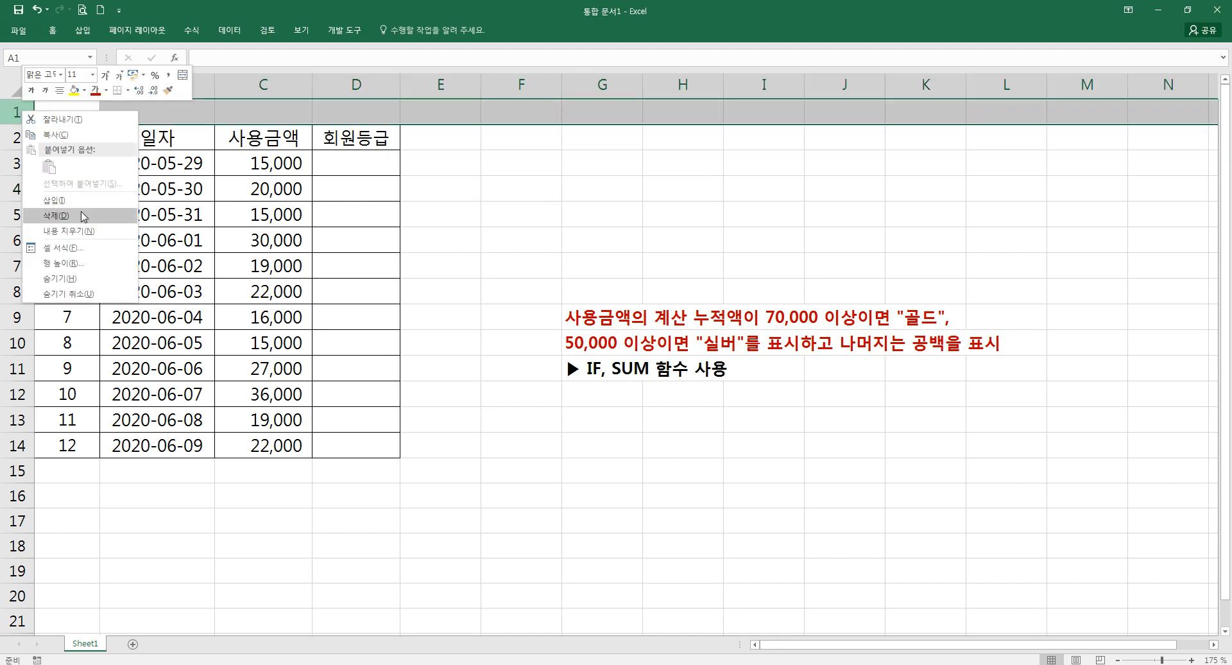
pyautogui.click(61, 215)
pyautogui.click(457, 202)
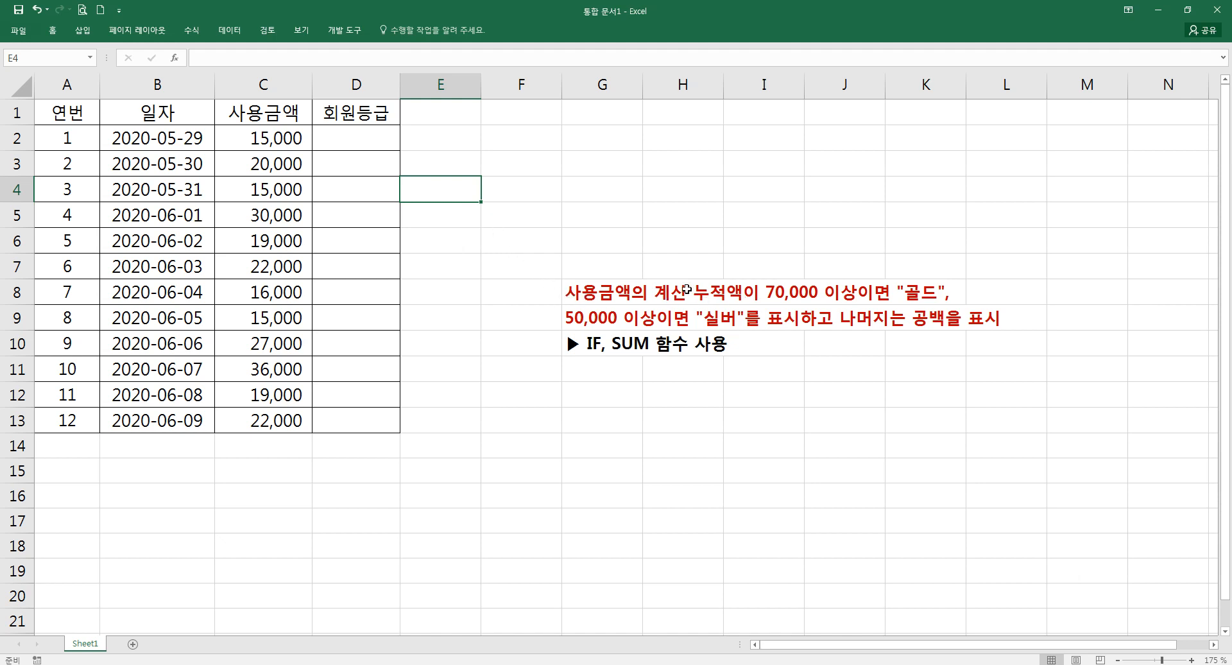
# - Widen columns B and D of the usage table slightly
pyautogui.click(275, 138)
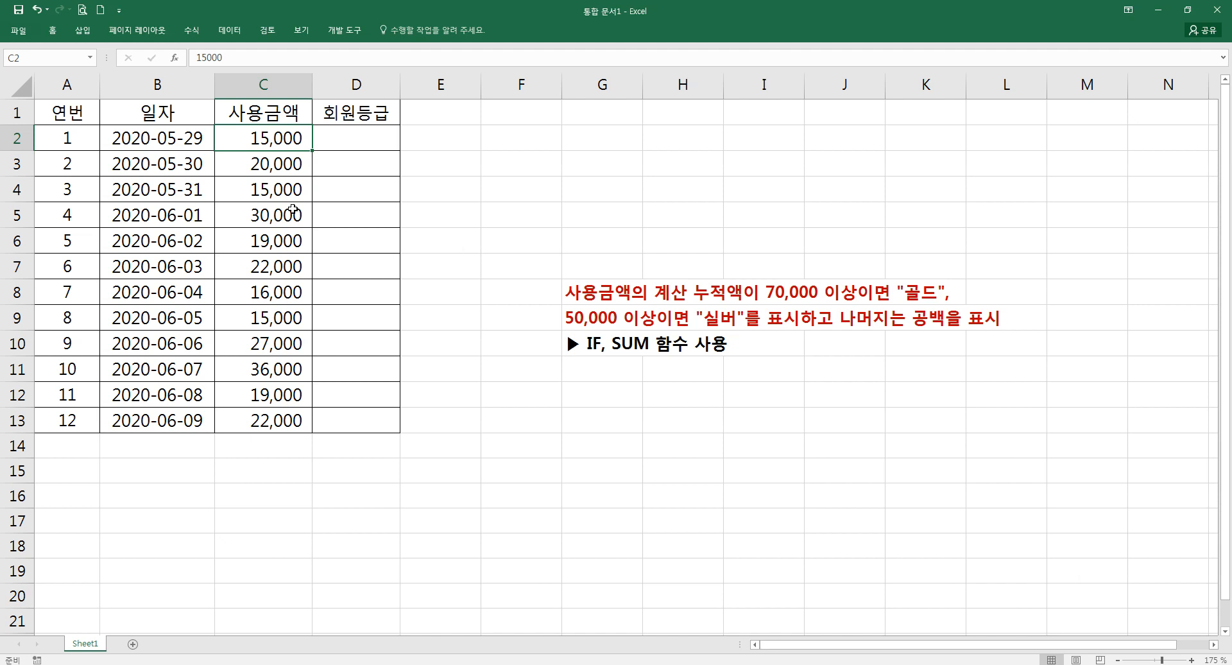
pyautogui.moveTo(215, 90); pyautogui.dragTo(218, 90)
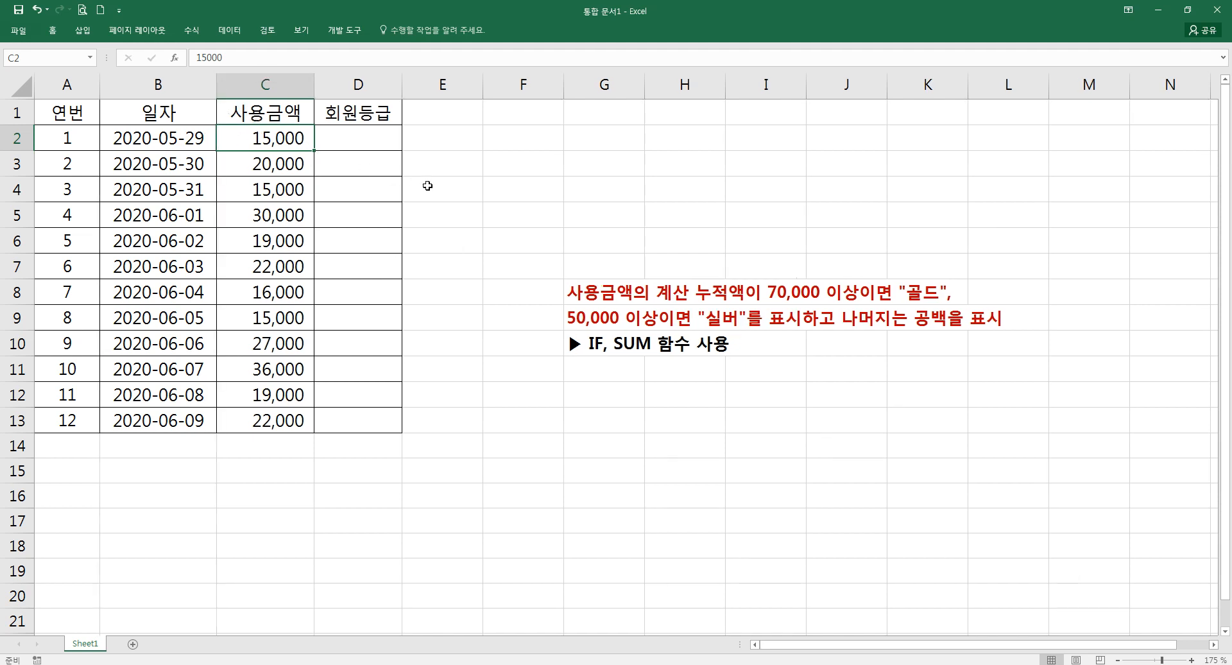
pyautogui.moveTo(402, 84); pyautogui.dragTo(404, 84)
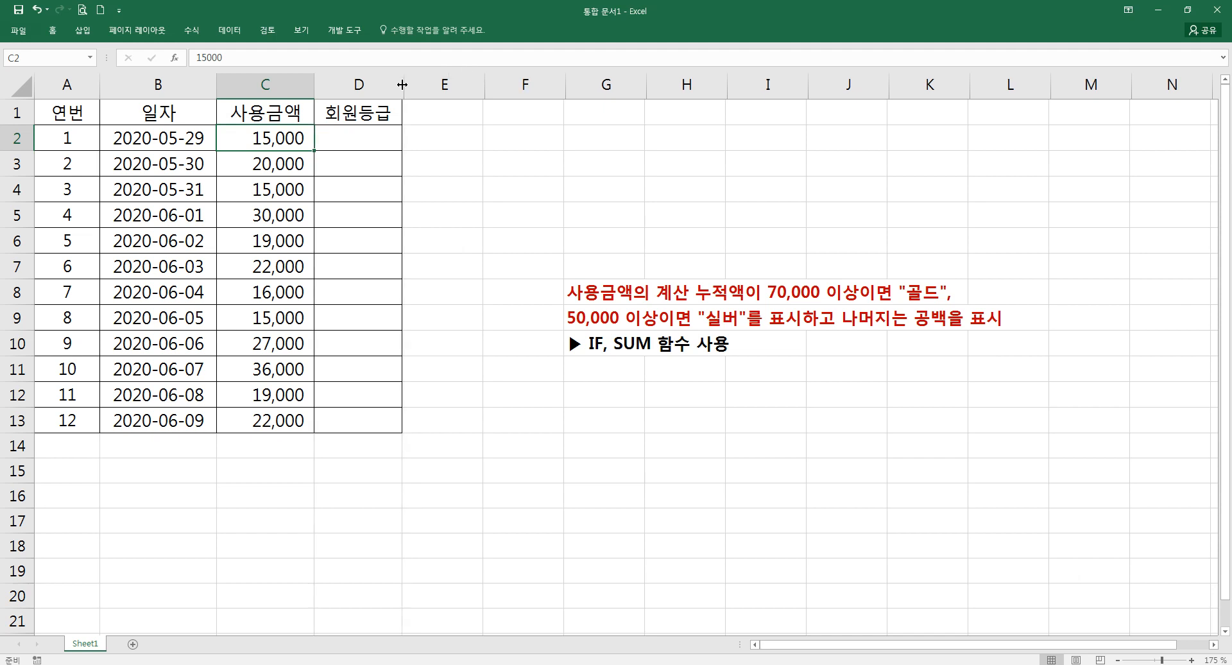
# - Enter a SUM formula over the range C2:C2 in cell E2
pyautogui.click(470, 192)
pyautogui.click(463, 145)
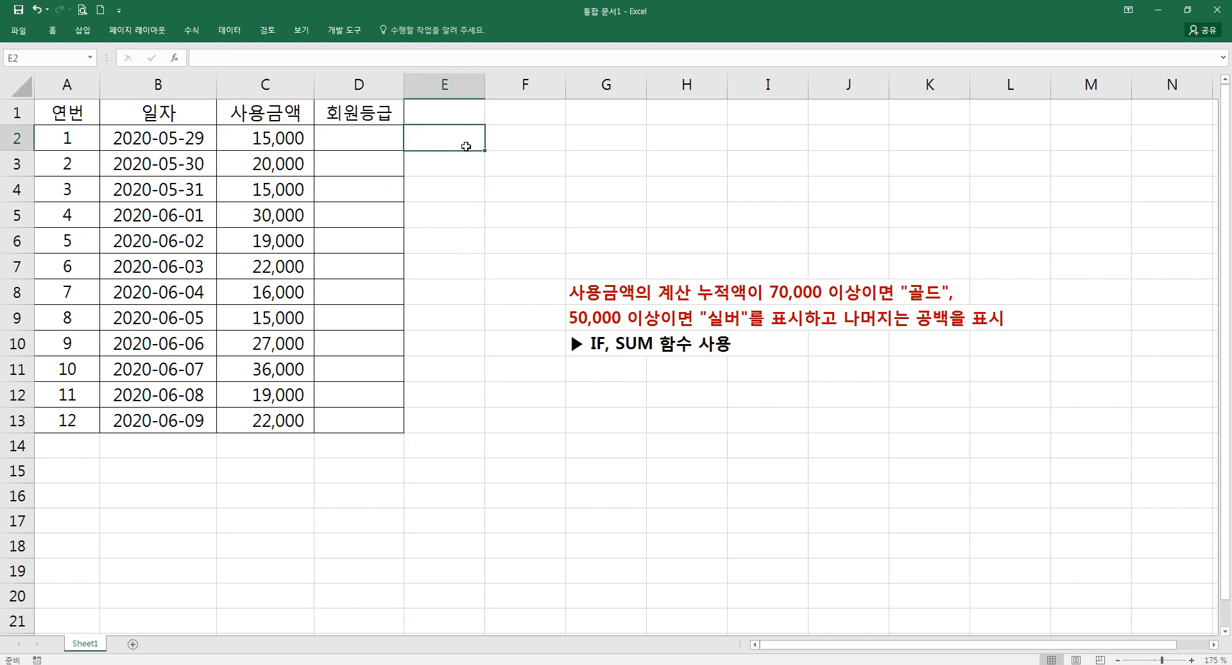
pyautogui.write('=녀ㅡ')
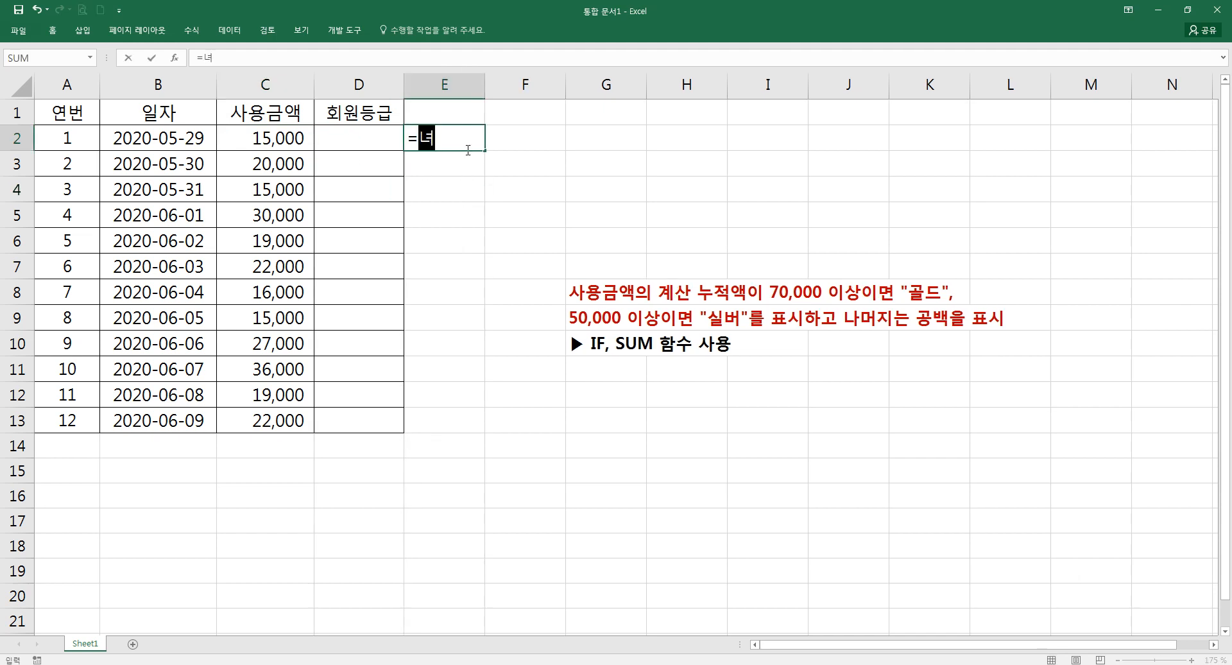
pyautogui.press('BackSpace')
pyautogui.press('BackSpace')
pyautogui.write('sum')
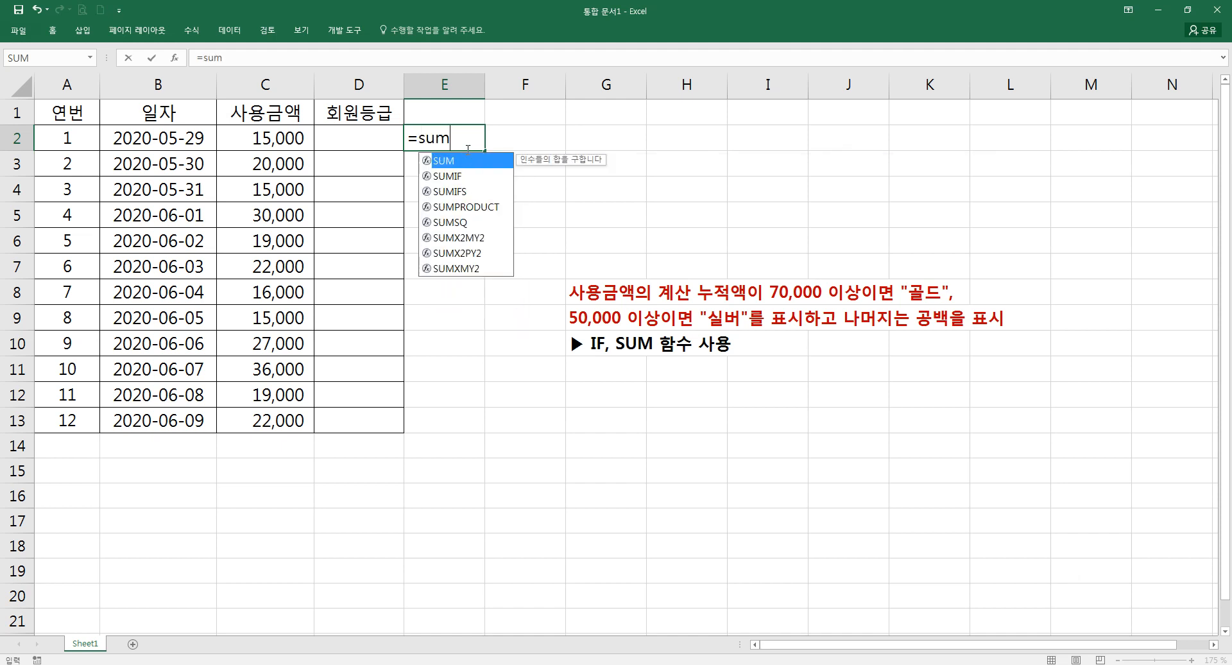
pyautogui.press('Tab')
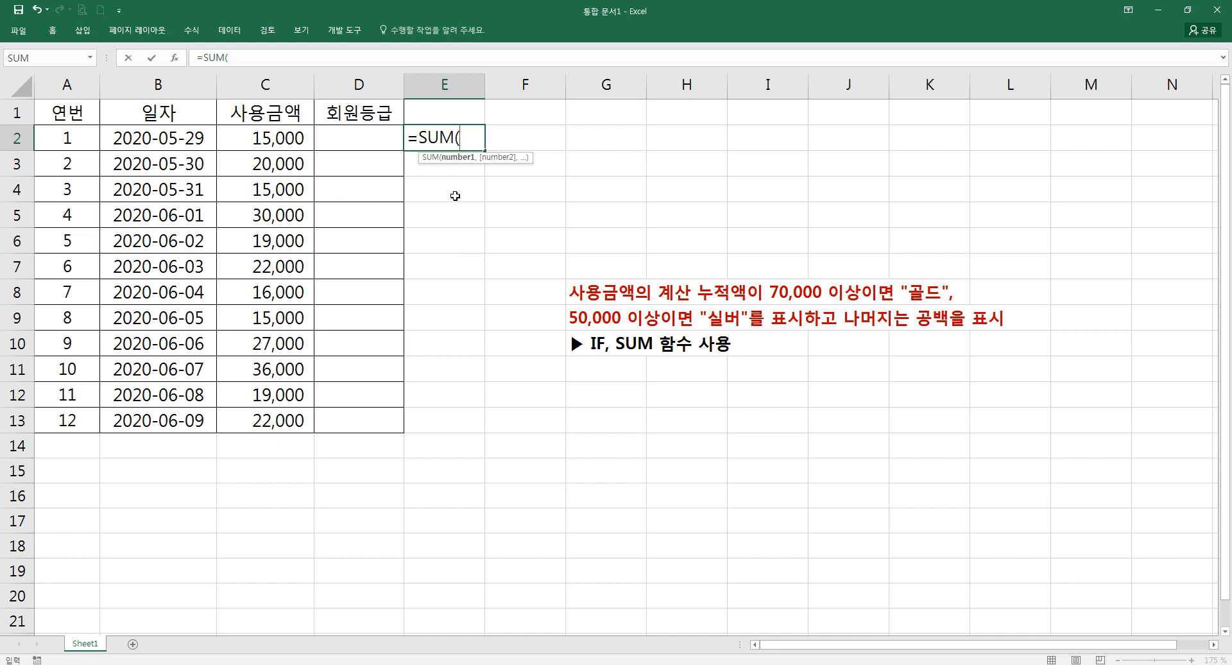
pyautogui.click(287, 141)
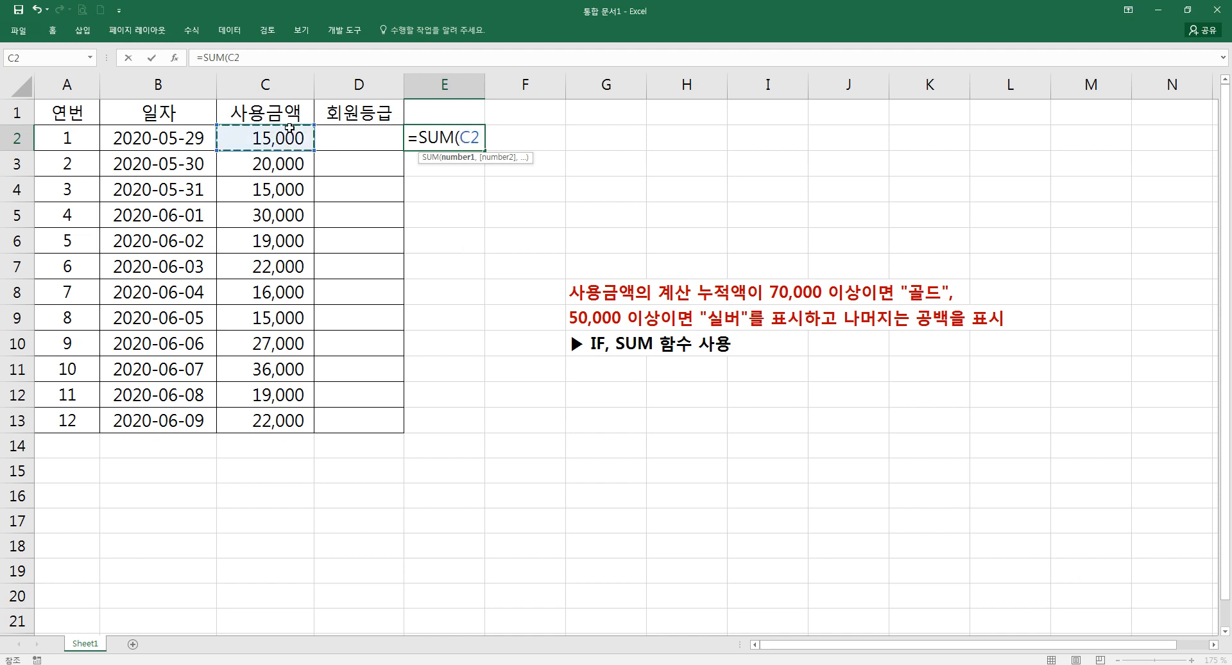
pyautogui.press('F8')
pyautogui.click(470, 138)
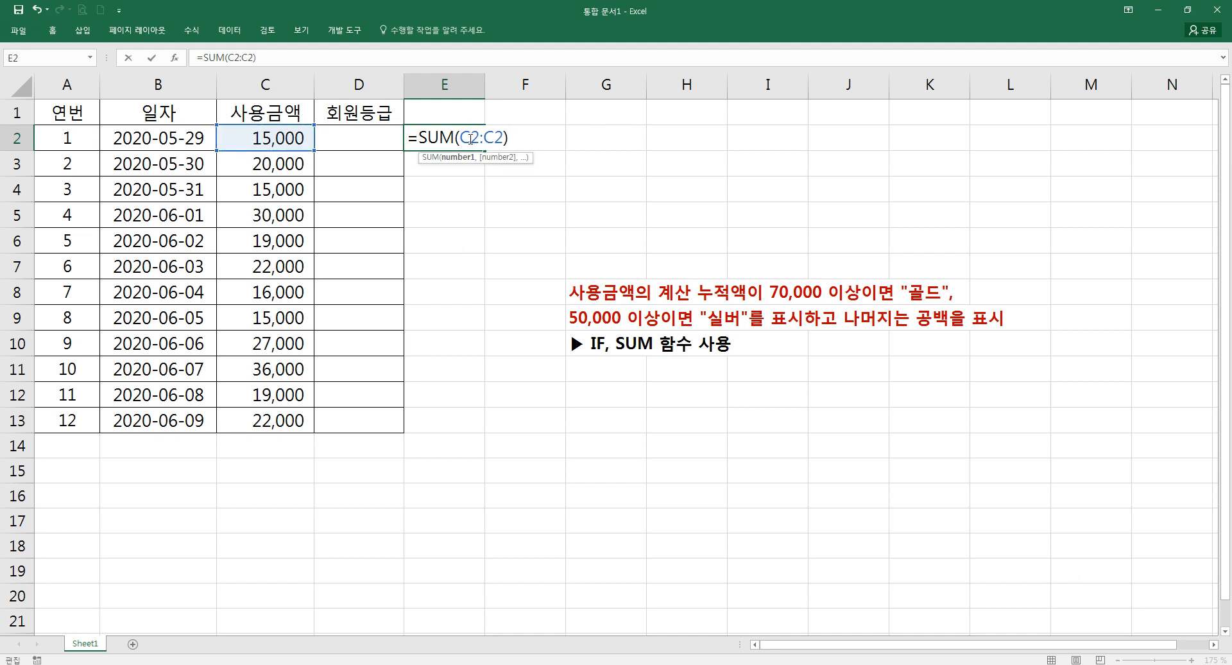
# - Make the range's starting reference absolute so that E2's formula reads =SUM($C$2:C2)
pyautogui.doubleClick(471, 138)
pyautogui.press('F4')
pyautogui.press('Return')
pyautogui.click(484, 140)
pyautogui.doubleClick(473, 140)
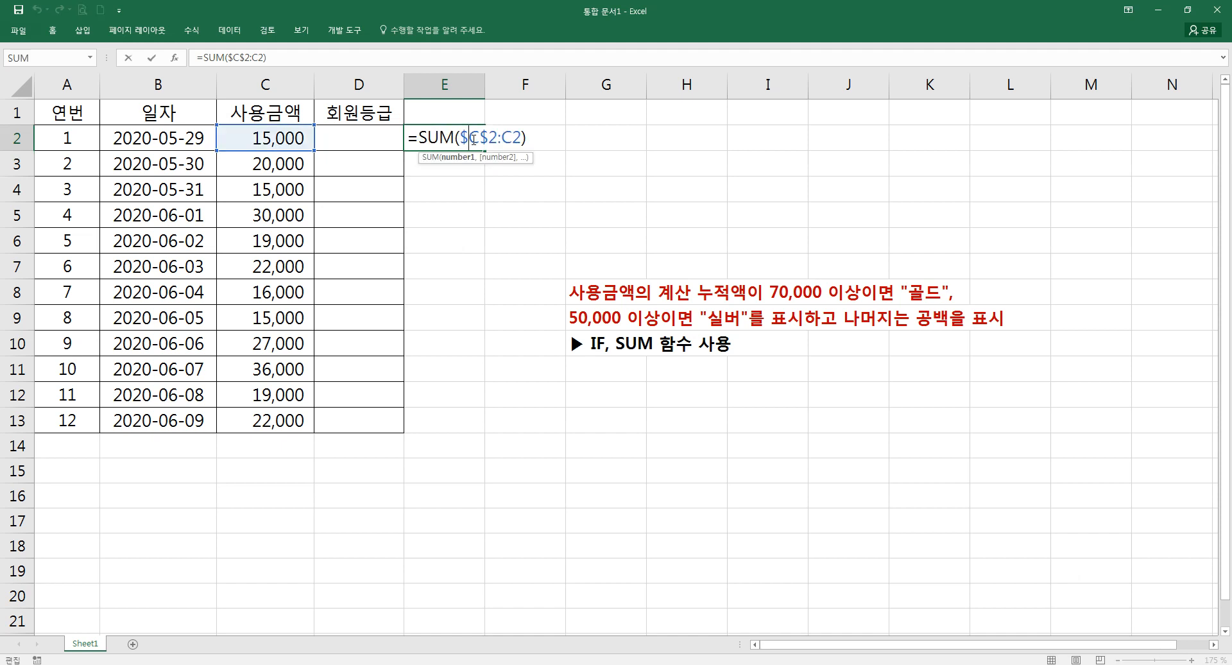
pyautogui.press('Return')
pyautogui.click(472, 138)
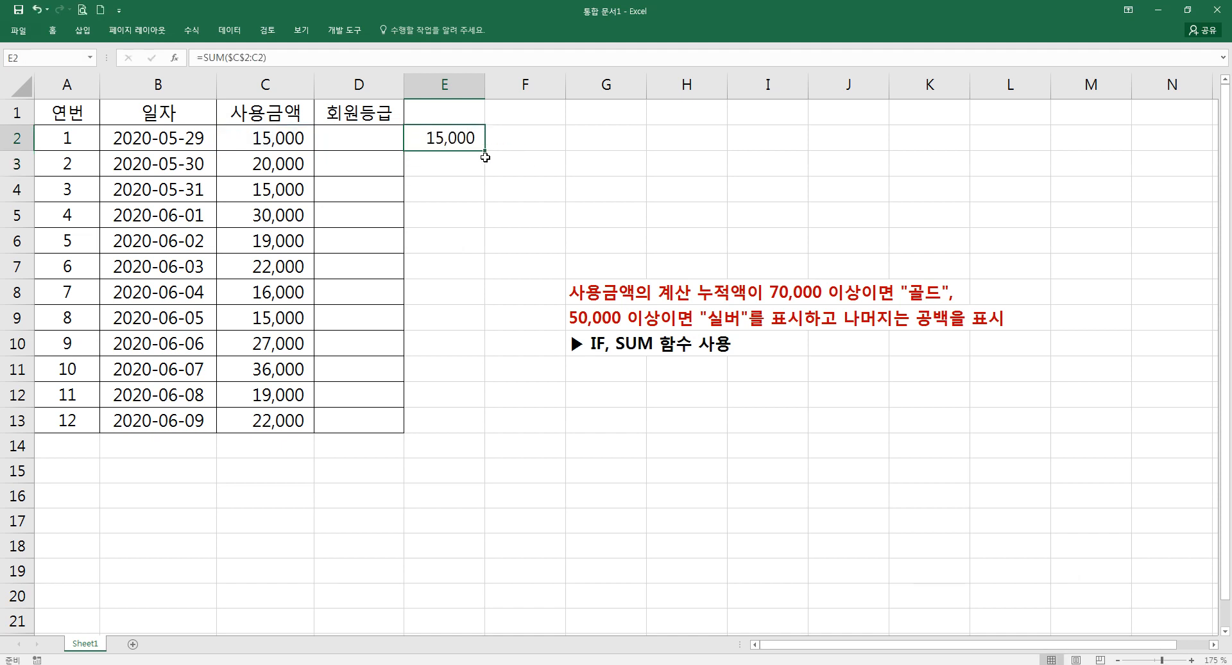
# - Fill the cumulative SUM formula from E2 down to E13
pyautogui.moveTo(486, 152); pyautogui.dragTo(498, 426)
pyautogui.doubleClick(453, 136)
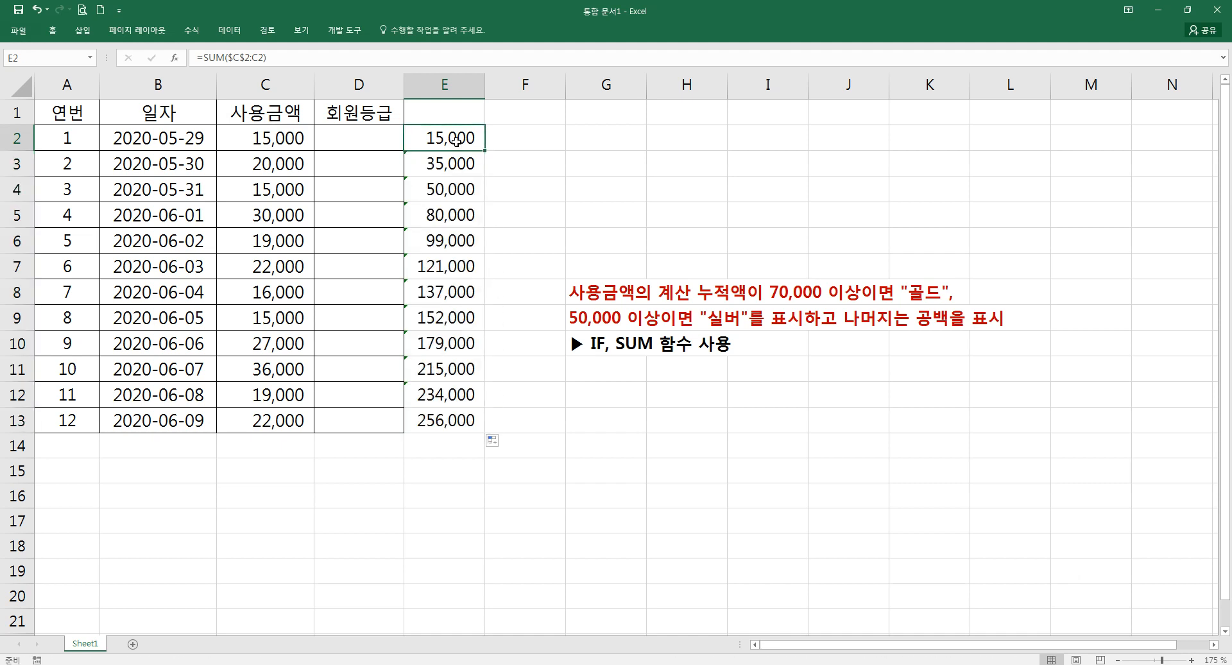
pyautogui.press('Return')
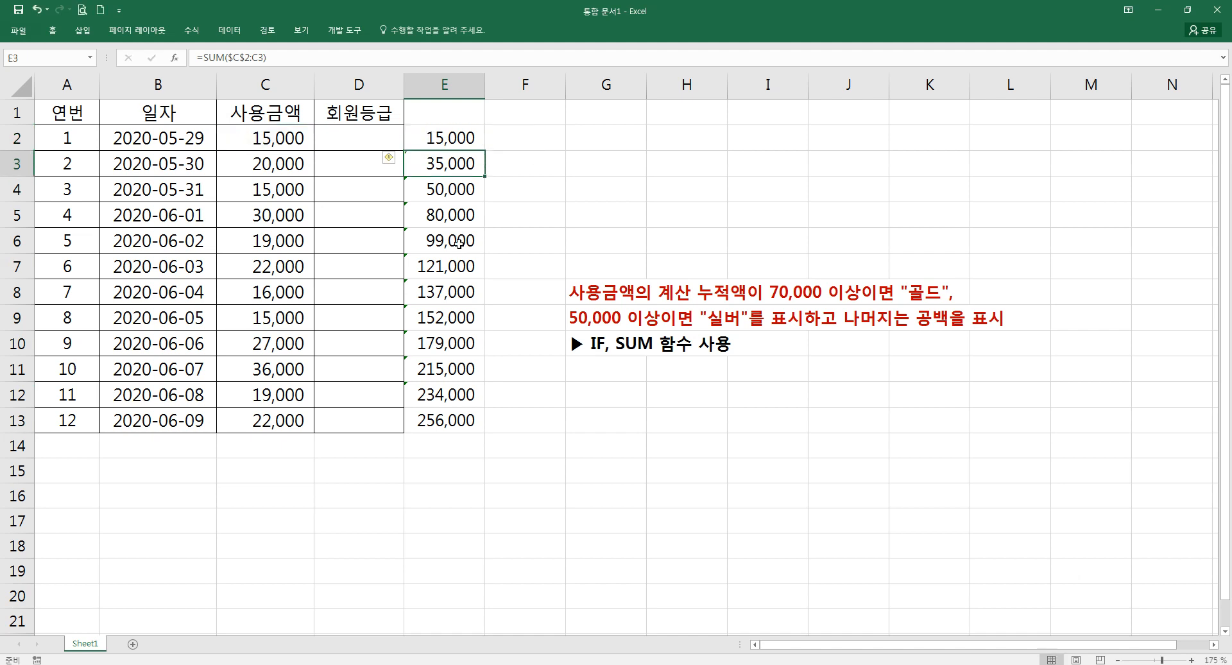
pyautogui.click(445, 138)
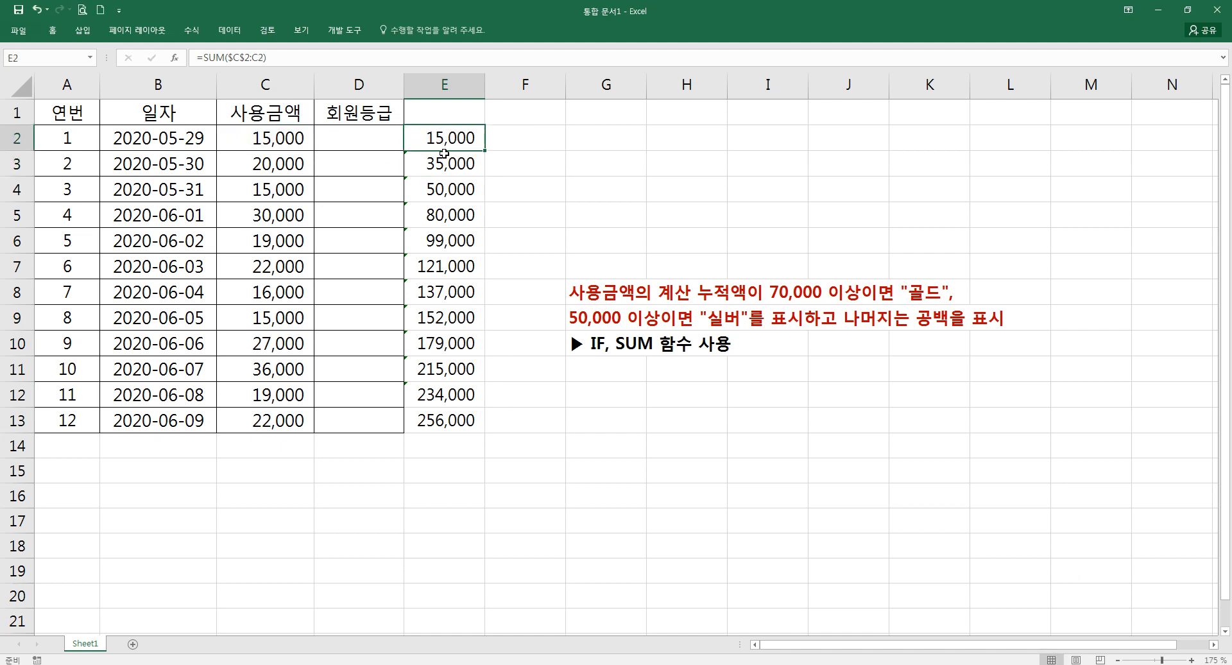
pyautogui.moveTo(486, 151); pyautogui.dragTo(486, 433)
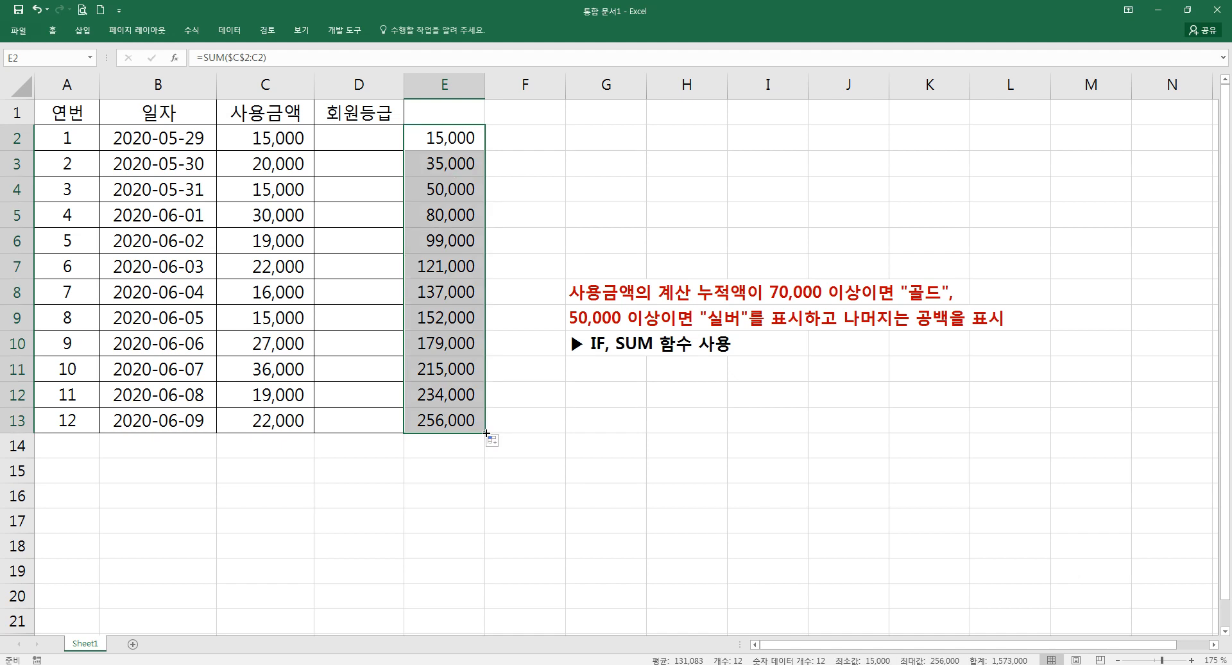
pyautogui.moveTo(276, 143); pyautogui.dragTo(427, 142)
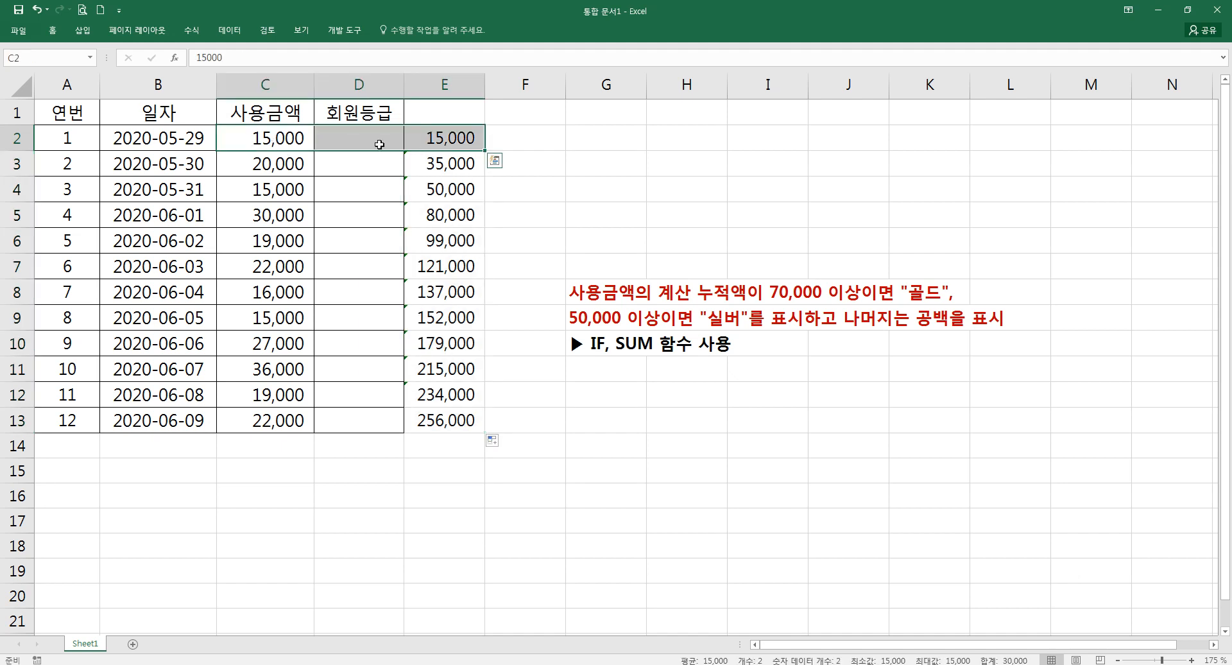
pyautogui.click(453, 217)
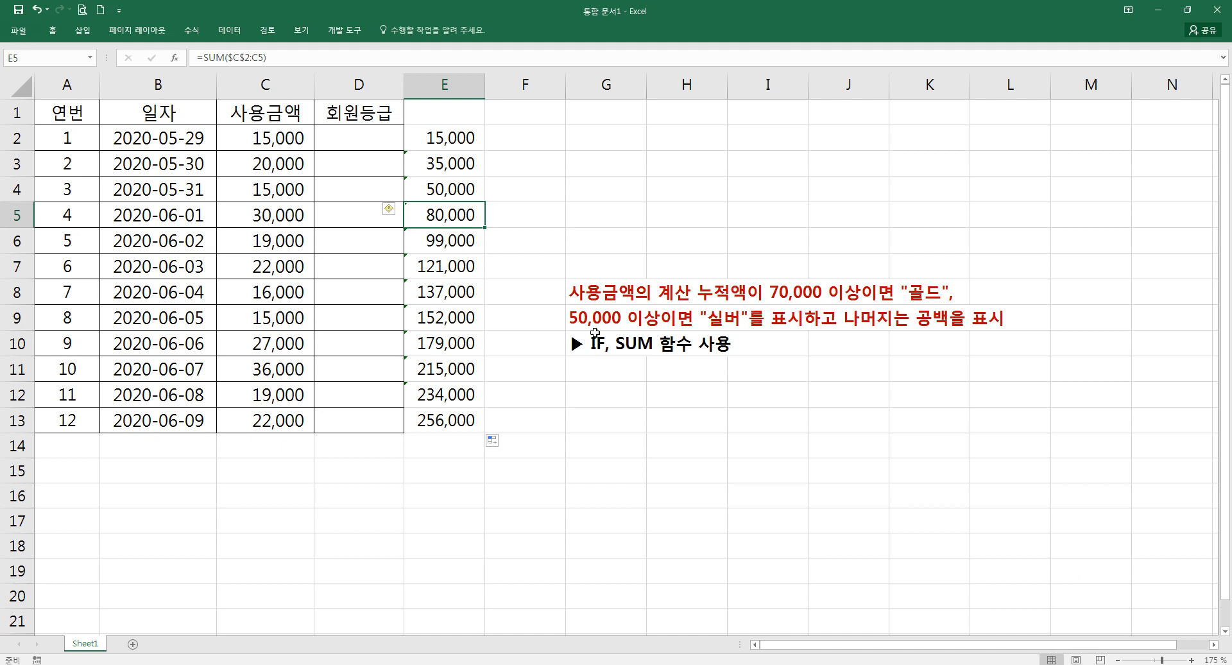
# - Set the "골드" threshold in the G8 instruction text to 150,000
pyautogui.click(586, 294)
pyautogui.doubleClick(586, 294)
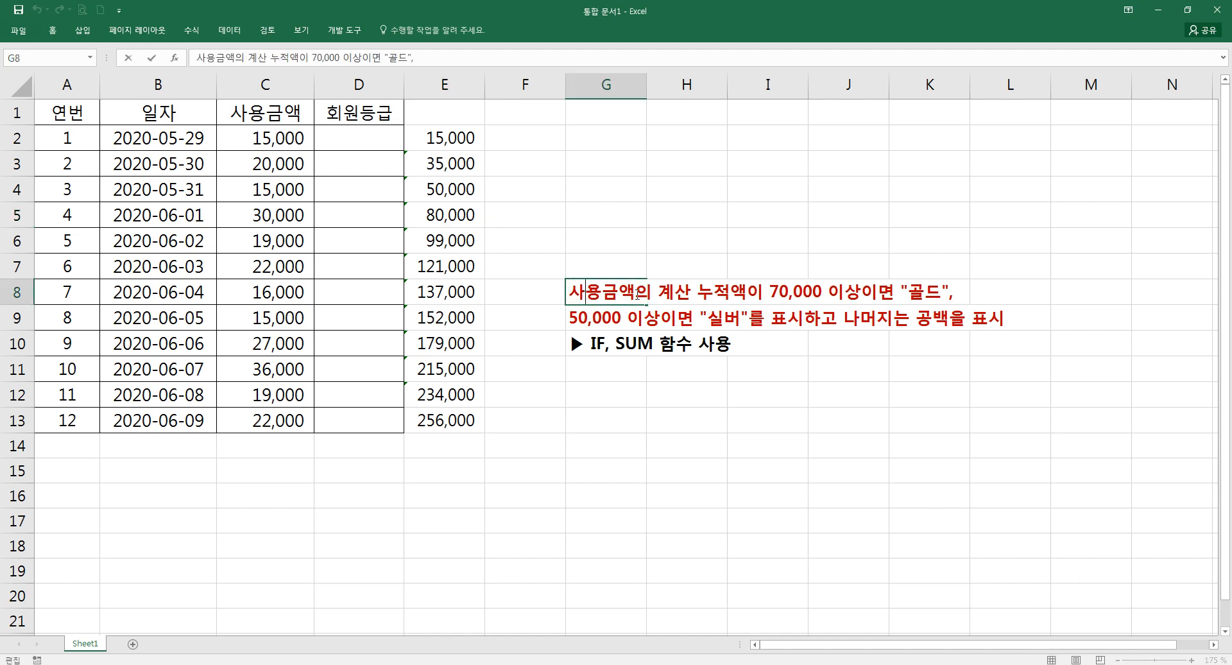
pyautogui.moveTo(773, 293); pyautogui.dragTo(778, 294)
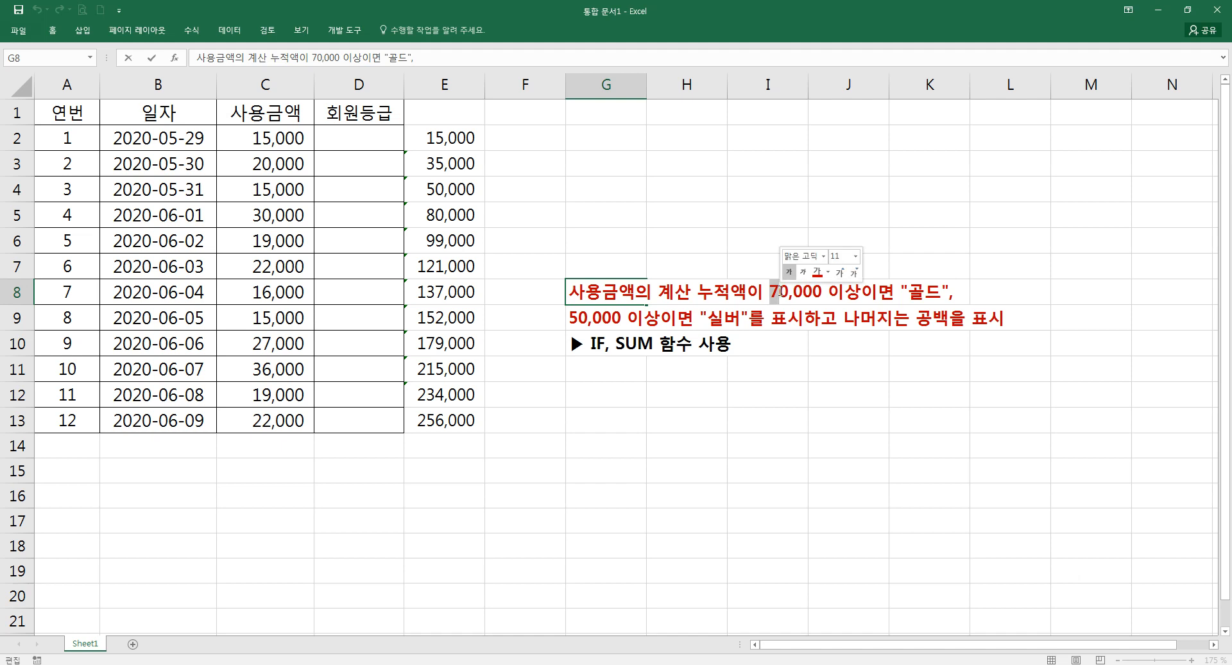
pyautogui.write('15')
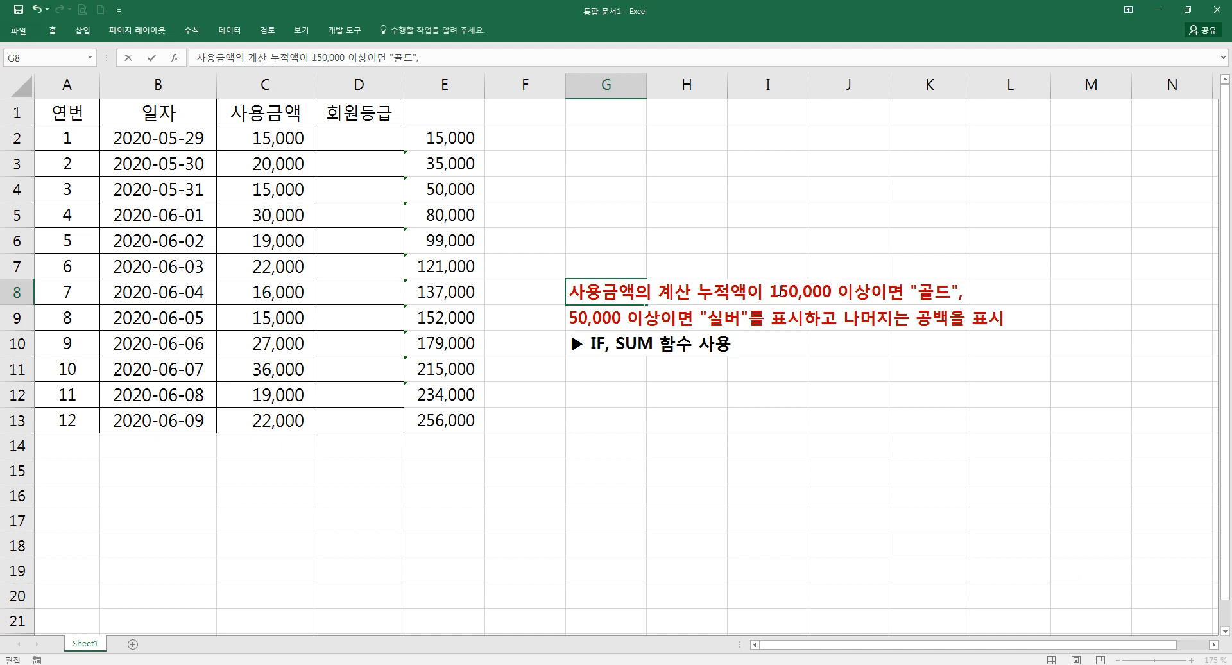
pyautogui.press('Return')
# - Set the "실버" threshold in the G9 instruction text to 90,000
pyautogui.doubleClick(582, 322)
pyautogui.moveTo(580, 323); pyautogui.dragTo(561, 327)
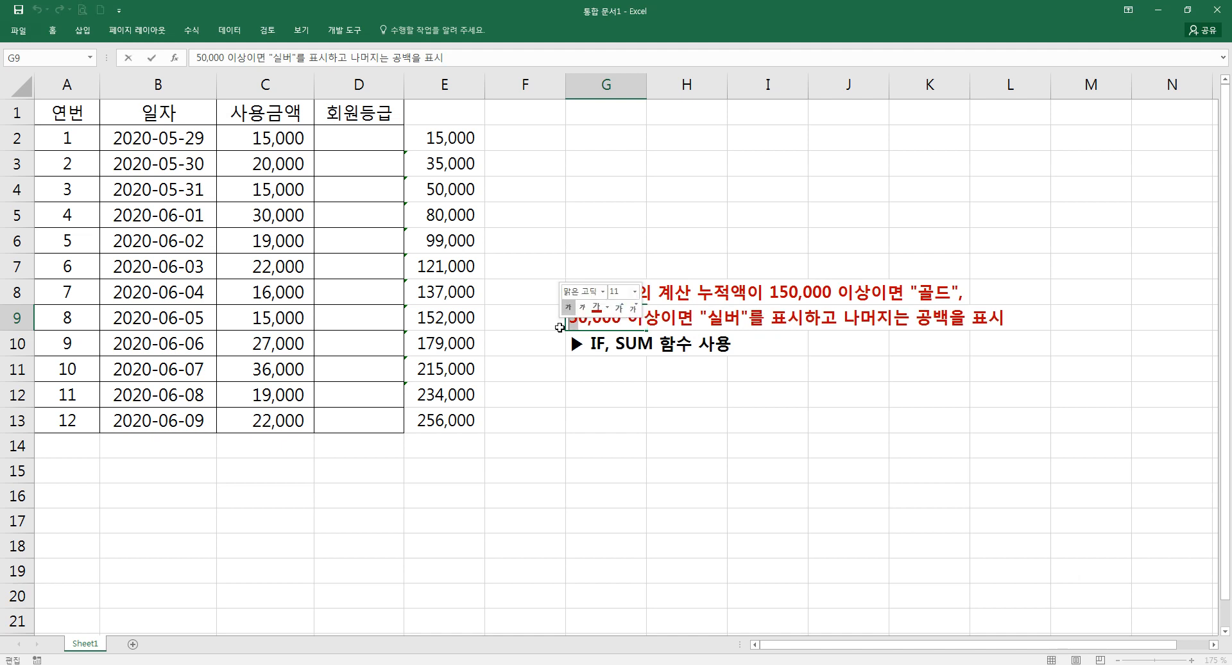
pyautogui.write('9')
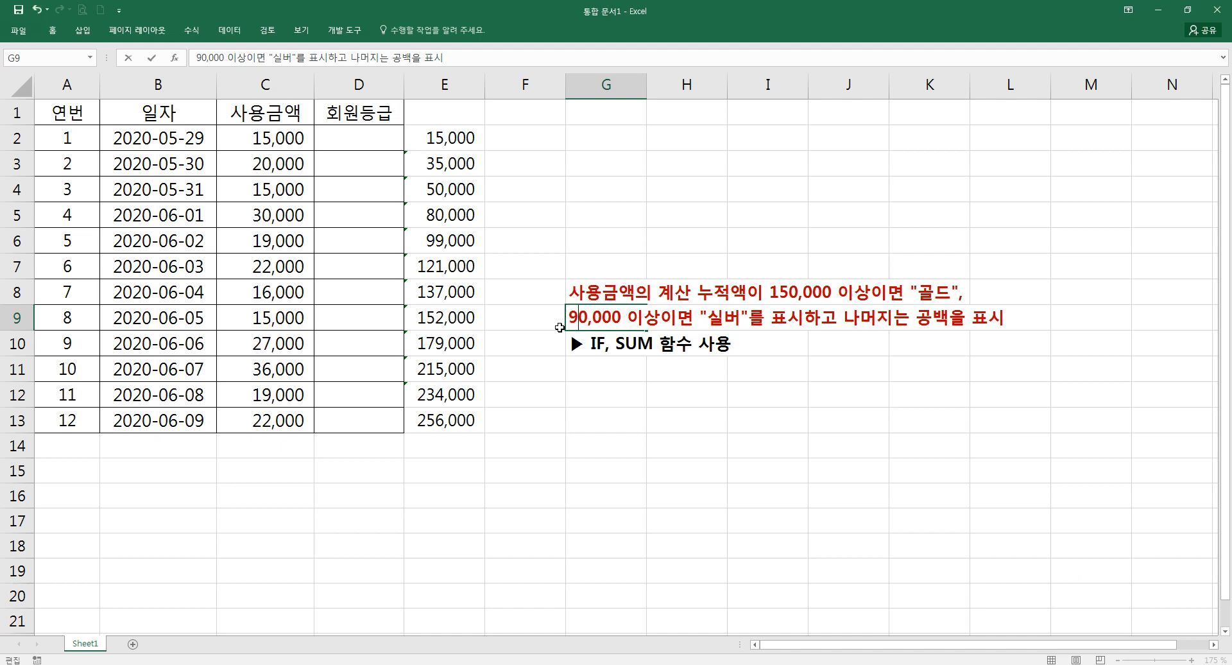
pyautogui.press('Return')
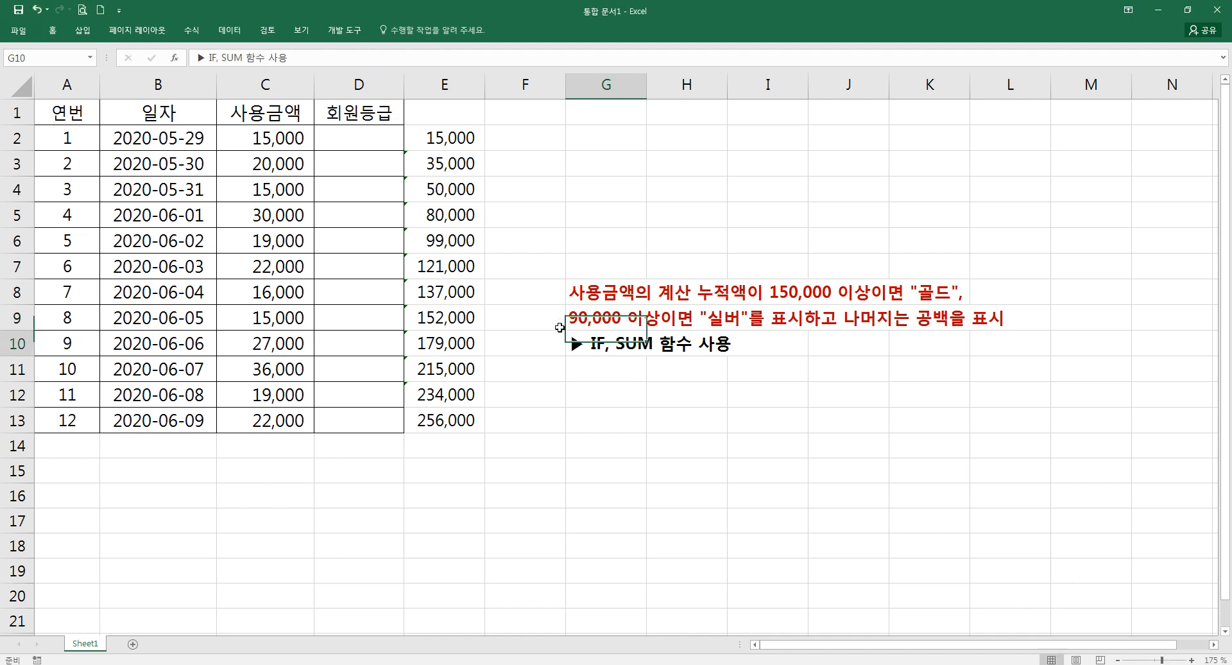
pyautogui.click(656, 386)
pyautogui.moveTo(608, 292); pyautogui.dragTo(652, 363)
# - Examine which cells the cumulative SUM formulas in E2 through E5 cover
pyautogui.click(444, 131)
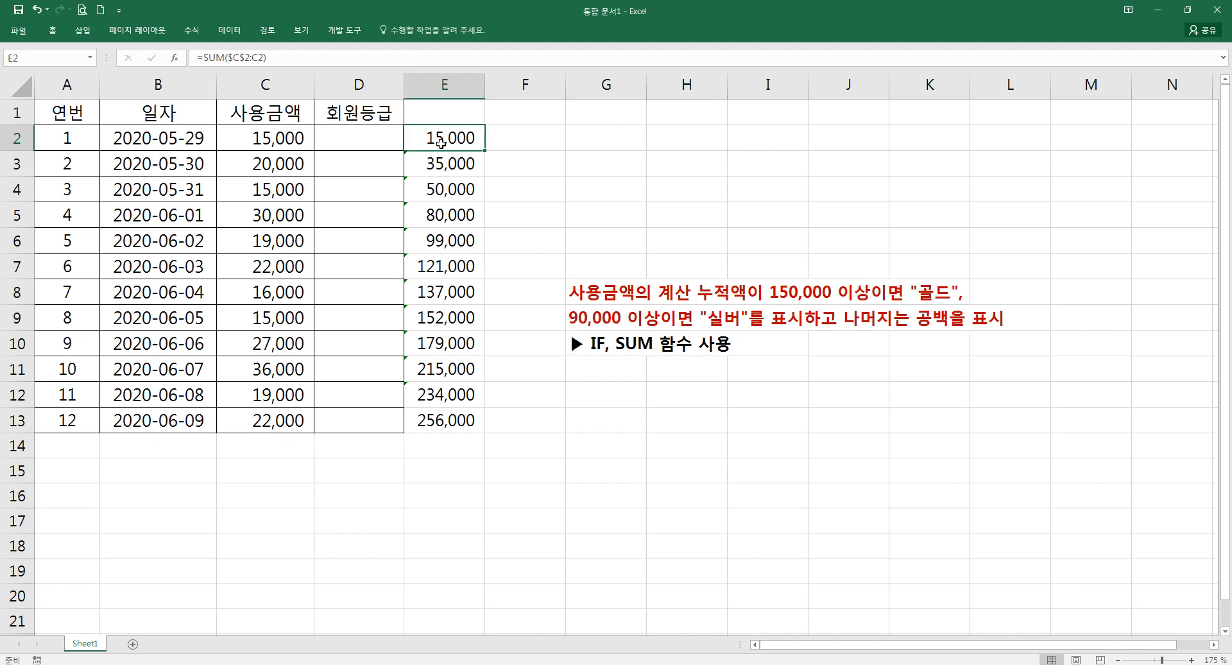
pyautogui.doubleClick(441, 141)
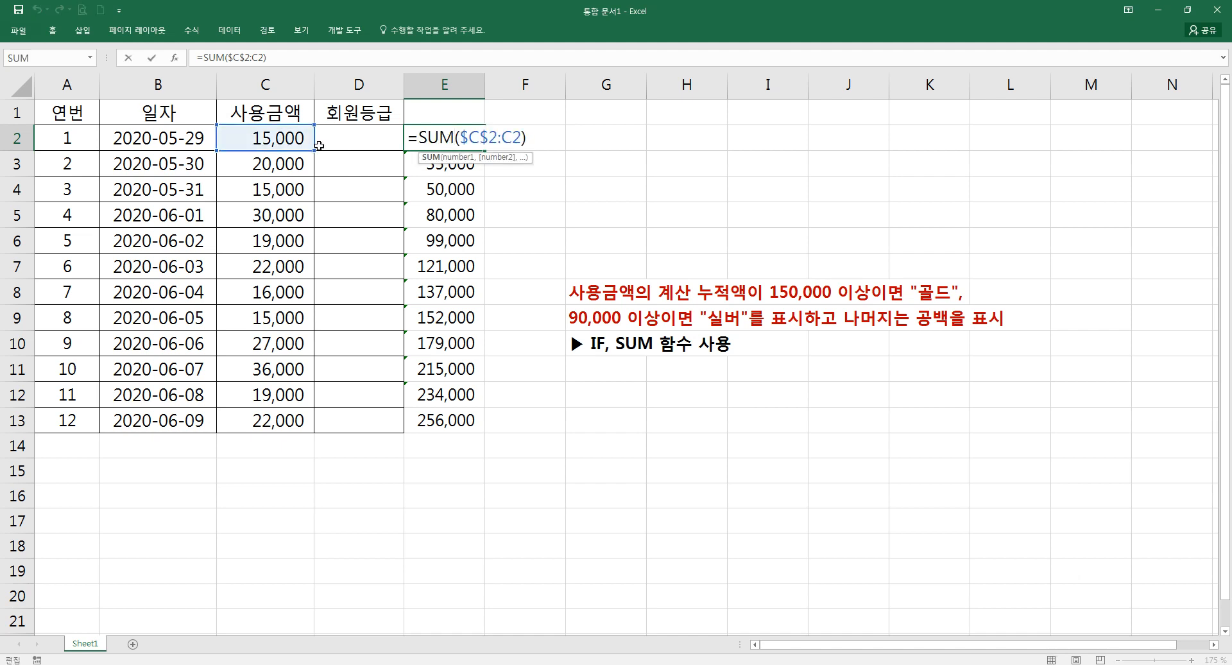
pyautogui.press('Return')
pyautogui.doubleClick(460, 162)
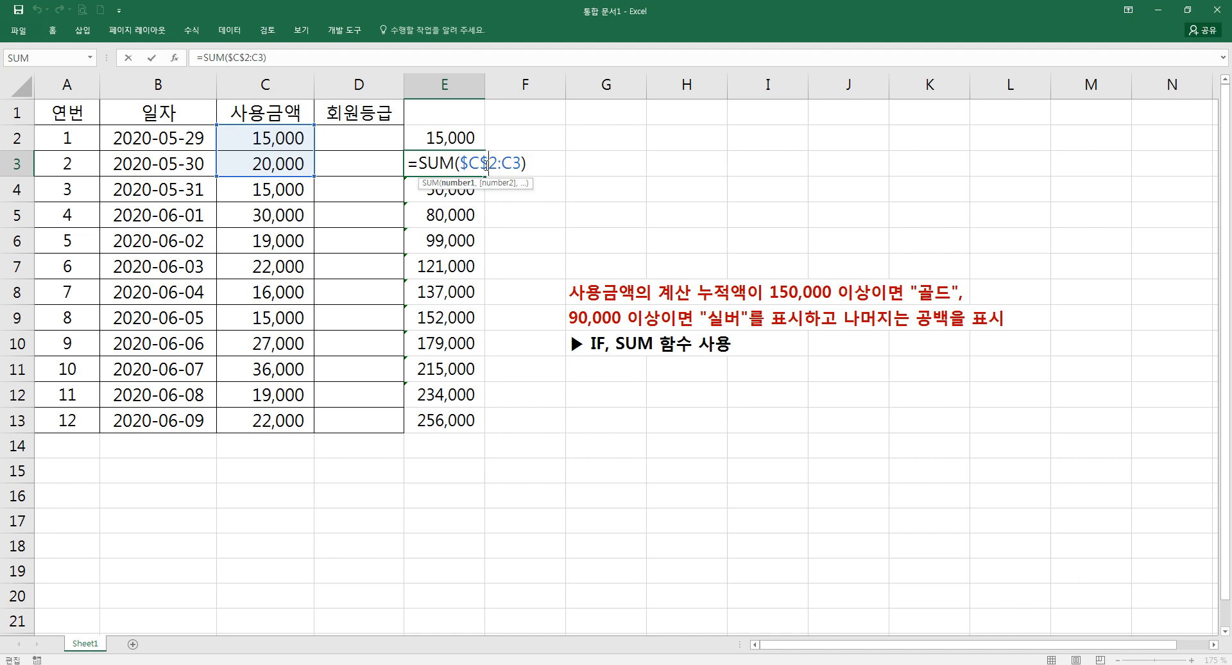
pyautogui.press('Return')
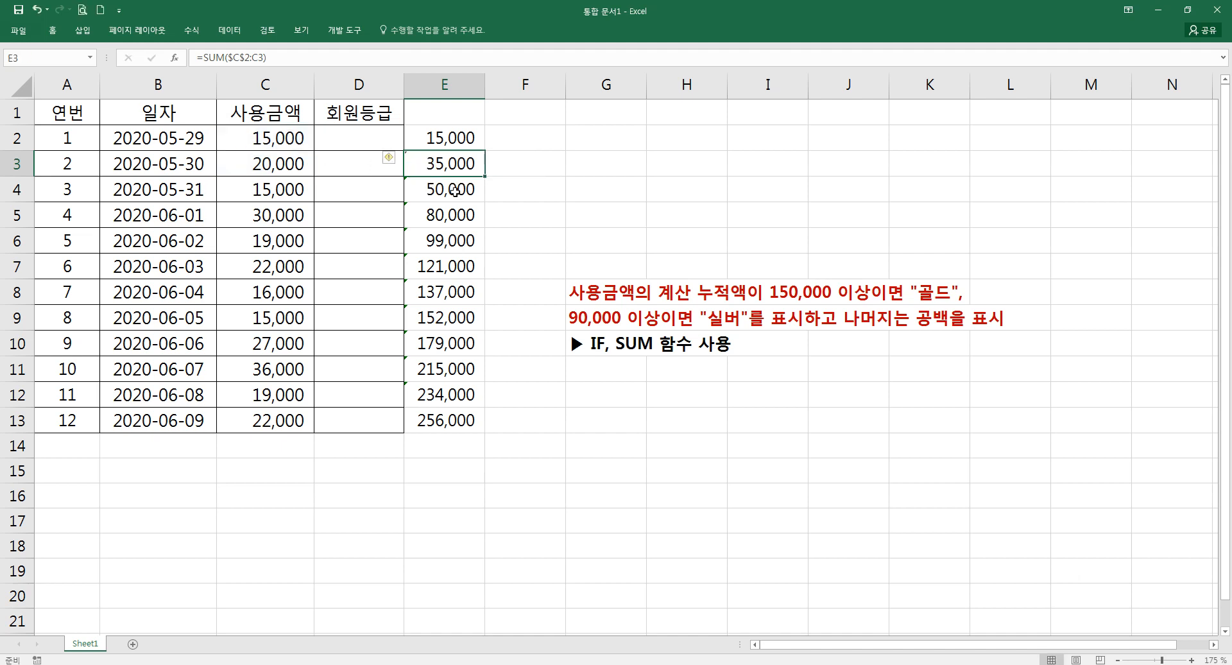
pyautogui.doubleClick(457, 190)
pyautogui.press('Return')
pyautogui.press('F2')
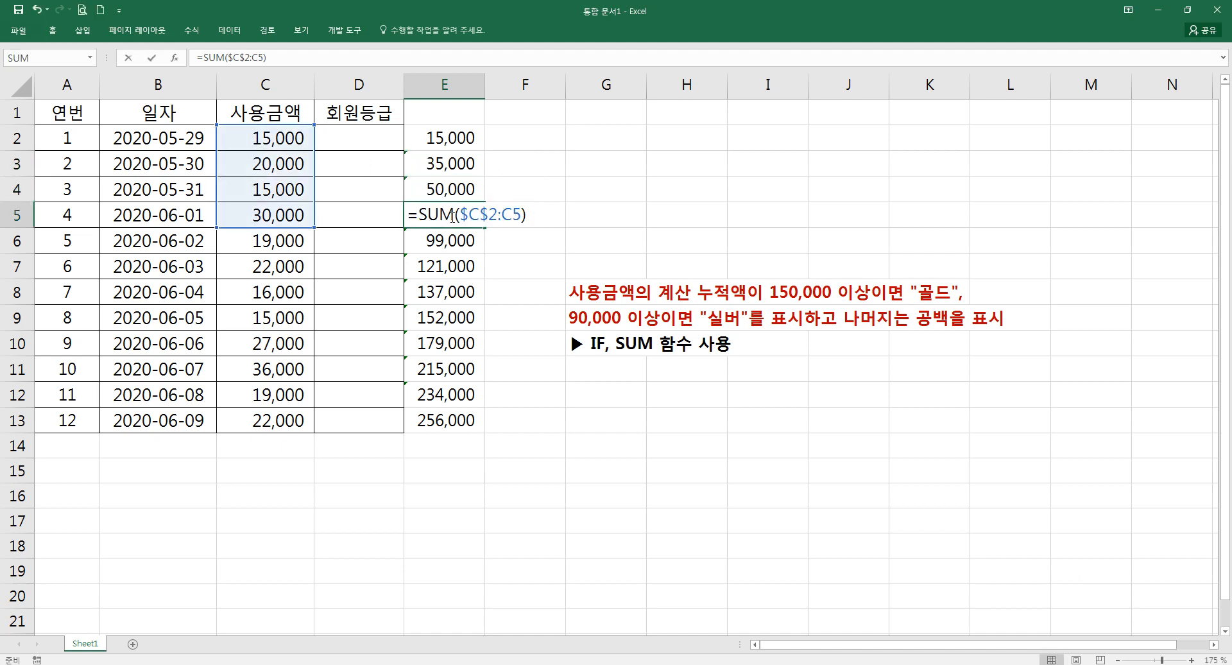
# - Clear the cumulative totals from E2:E13
pyautogui.moveTo(443, 136); pyautogui.dragTo(455, 418)
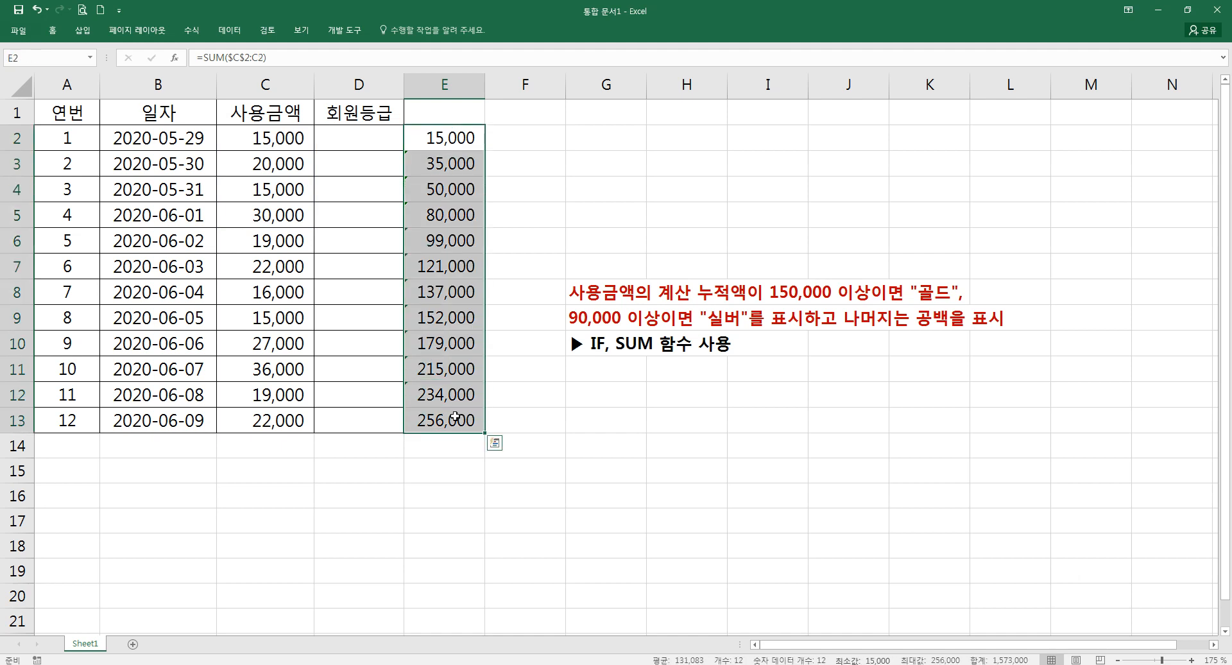
pyautogui.press('Delete')
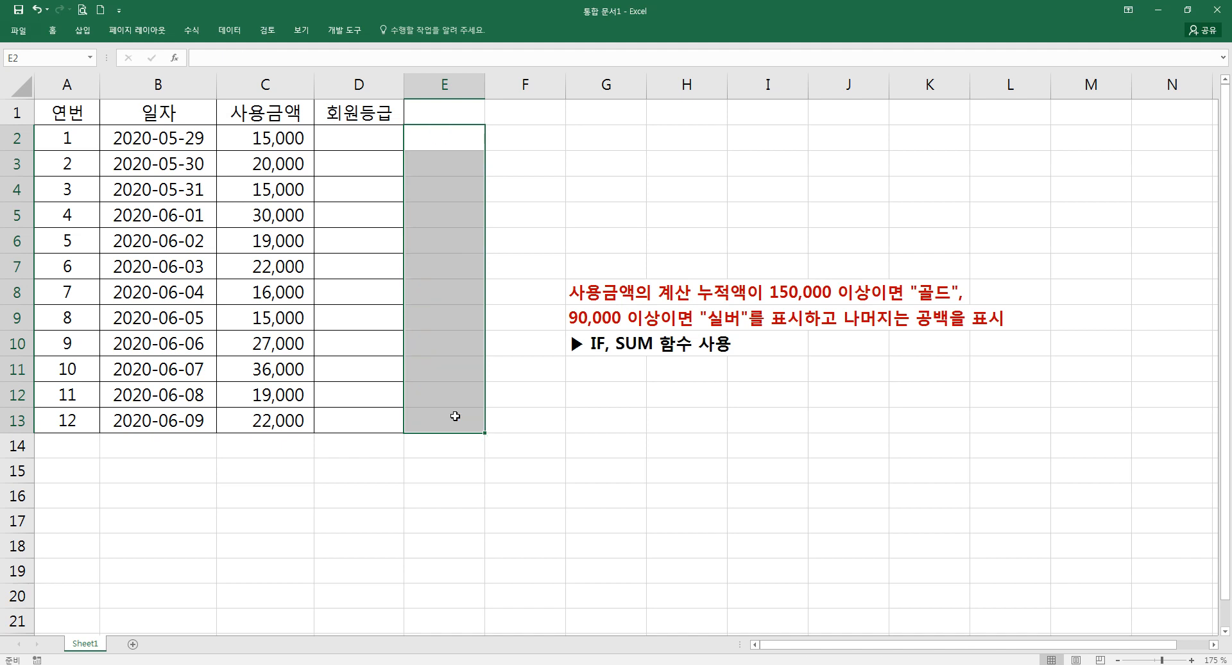
pyautogui.click(453, 289)
# - Start an IF formula in D2 whose test sums 사용금액 over $C$2:C2, with only the range's start made absolute
pyautogui.click(360, 124)
pyautogui.click(351, 140)
pyautogui.write('=ㅑㄹ')
pyautogui.press('BackSpace')
pyautogui.press('BackSpace')
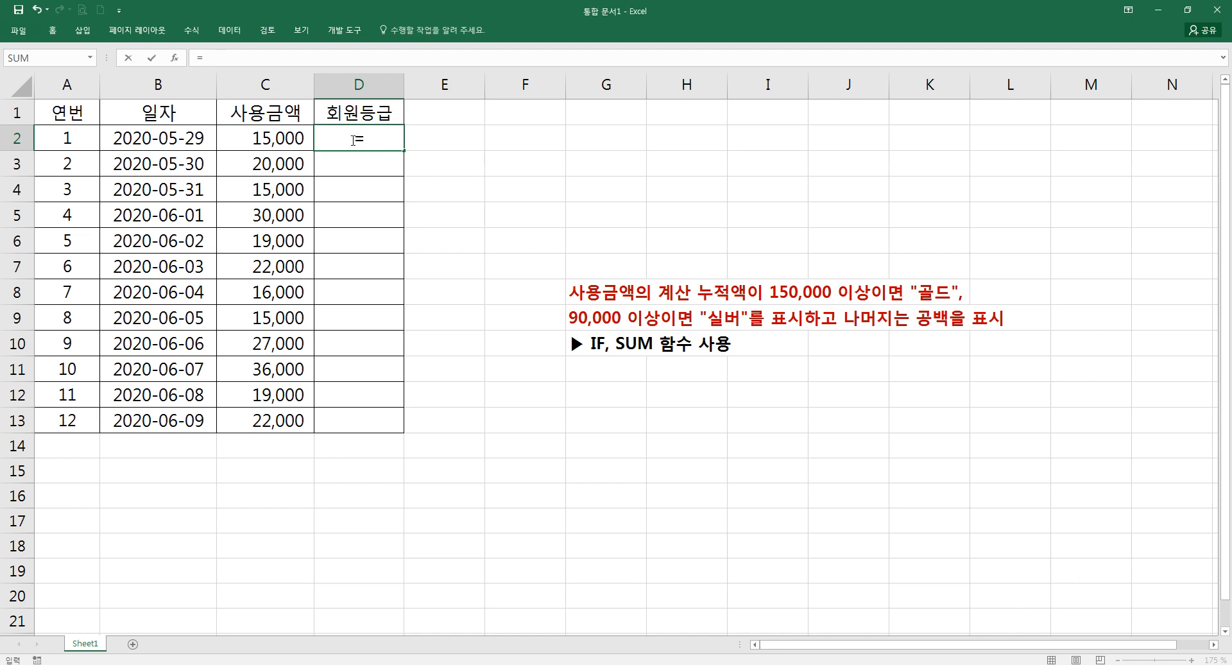
pyautogui.write('IF(')
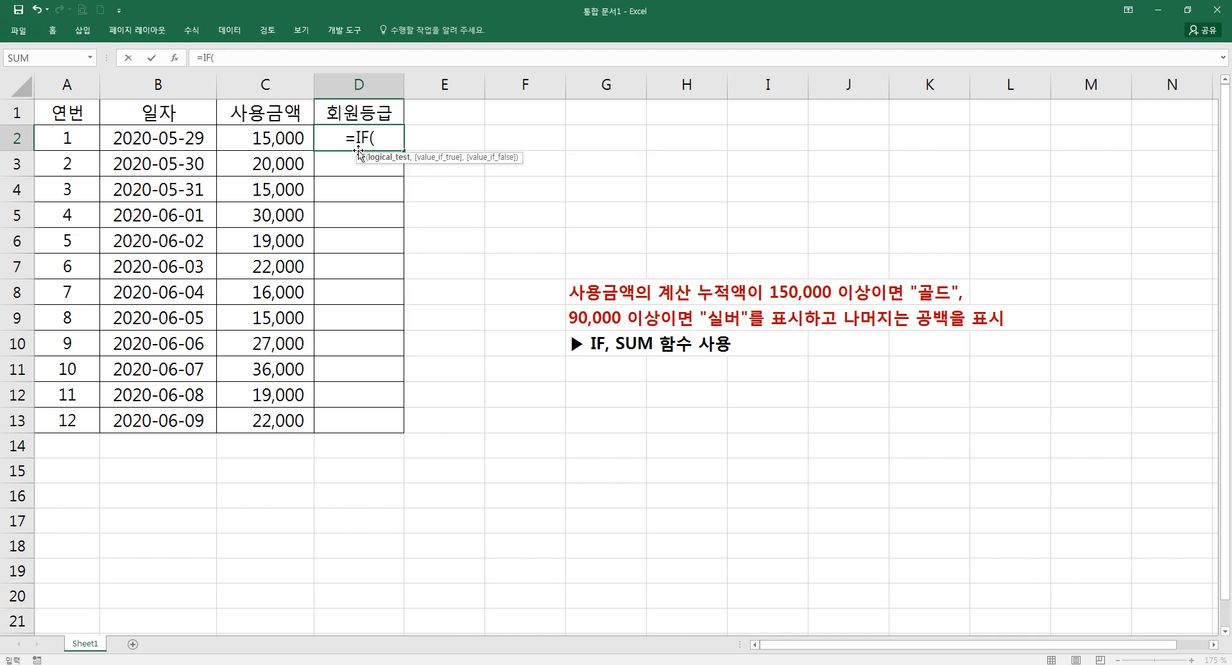
pyautogui.write('sum(')
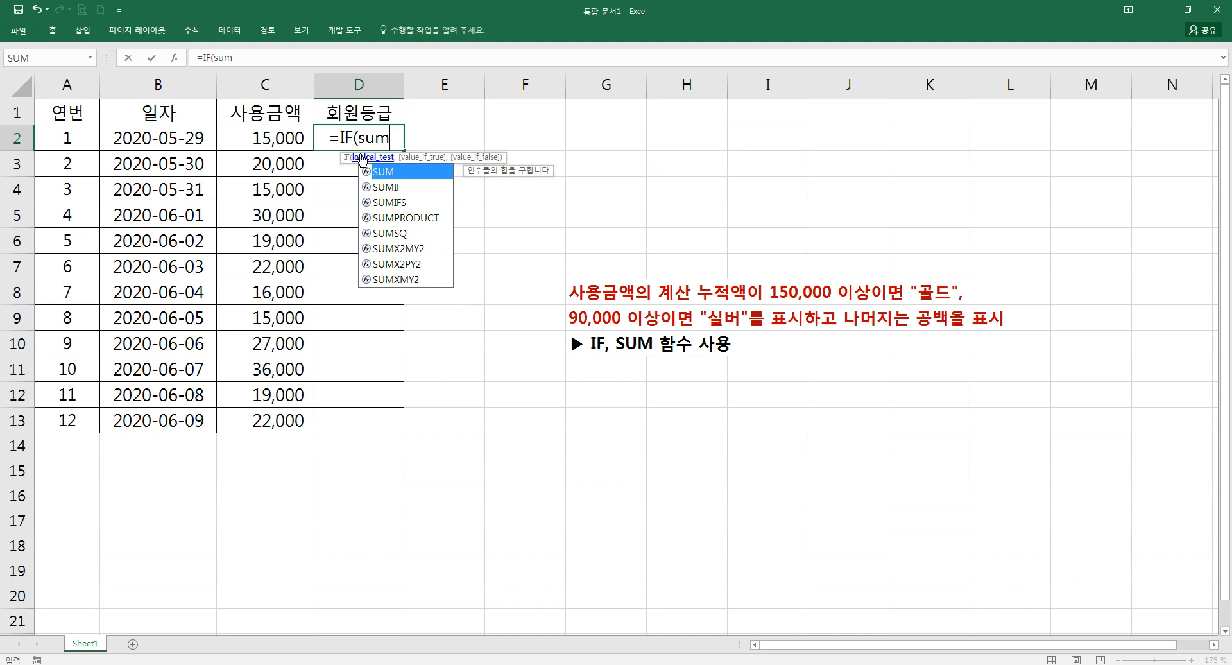
pyautogui.click(280, 141)
pyautogui.press('F8')
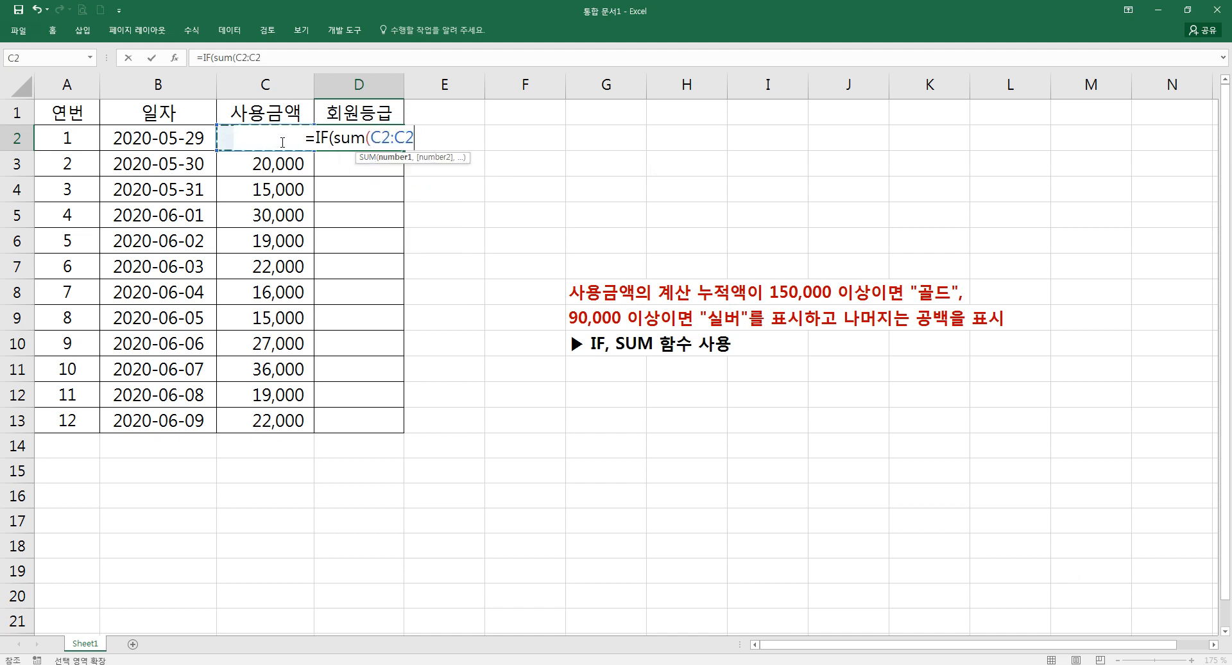
pyautogui.write(')')
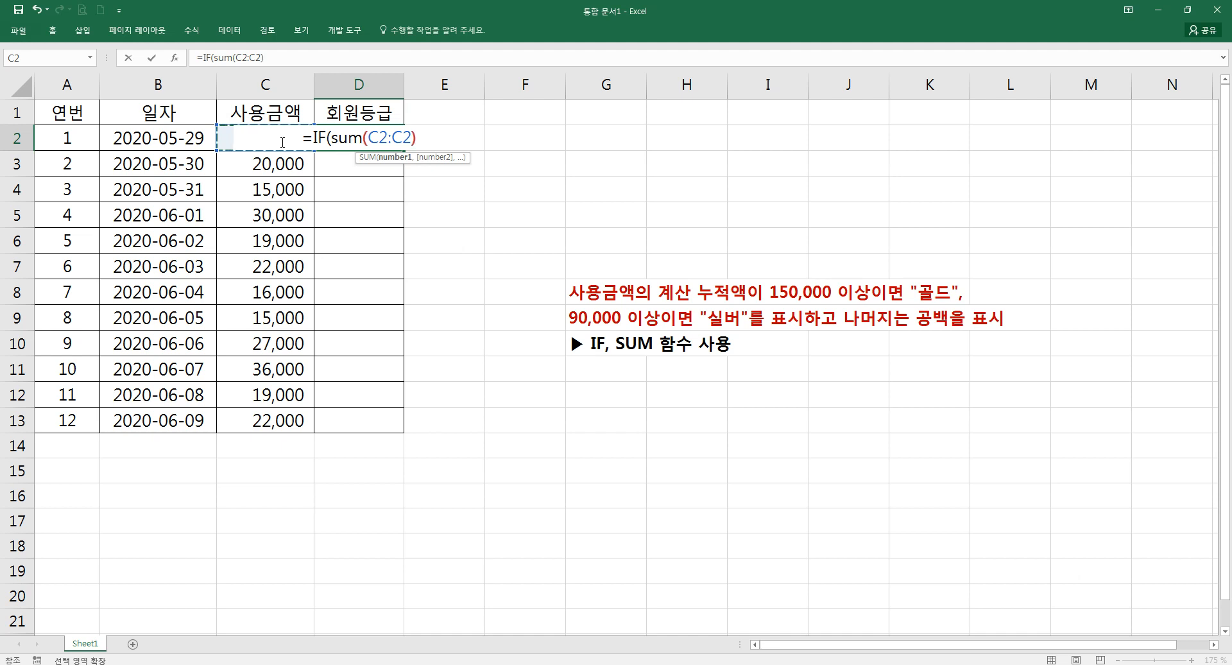
pyautogui.click(378, 137)
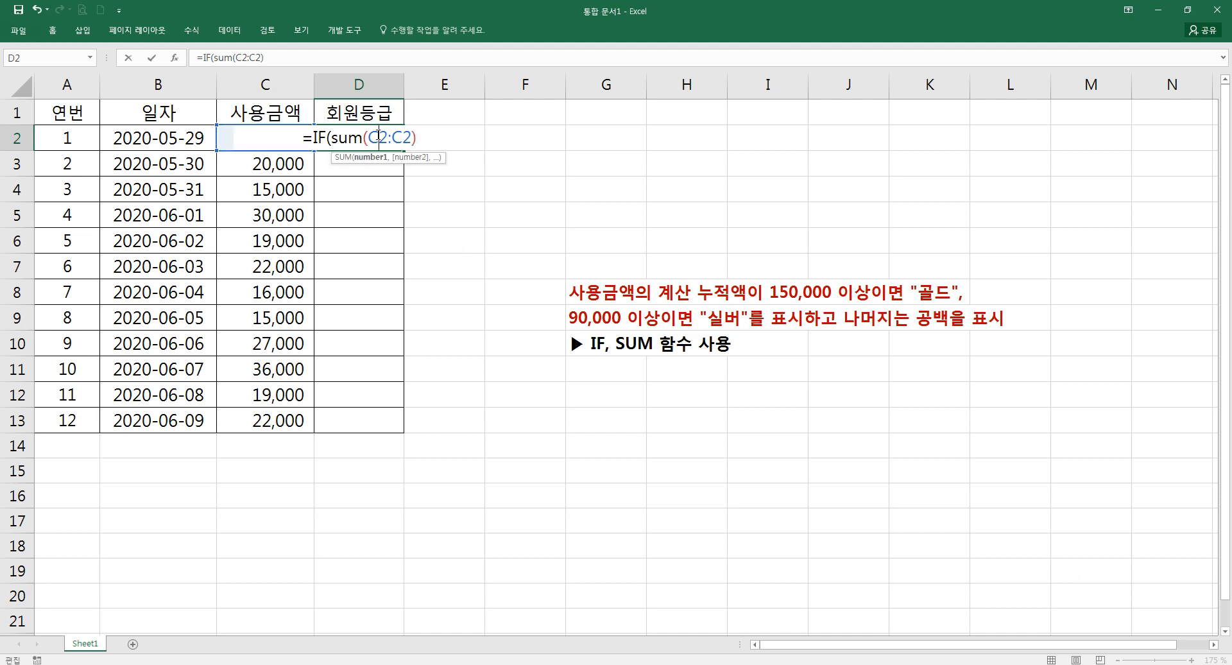
pyautogui.press('F4')
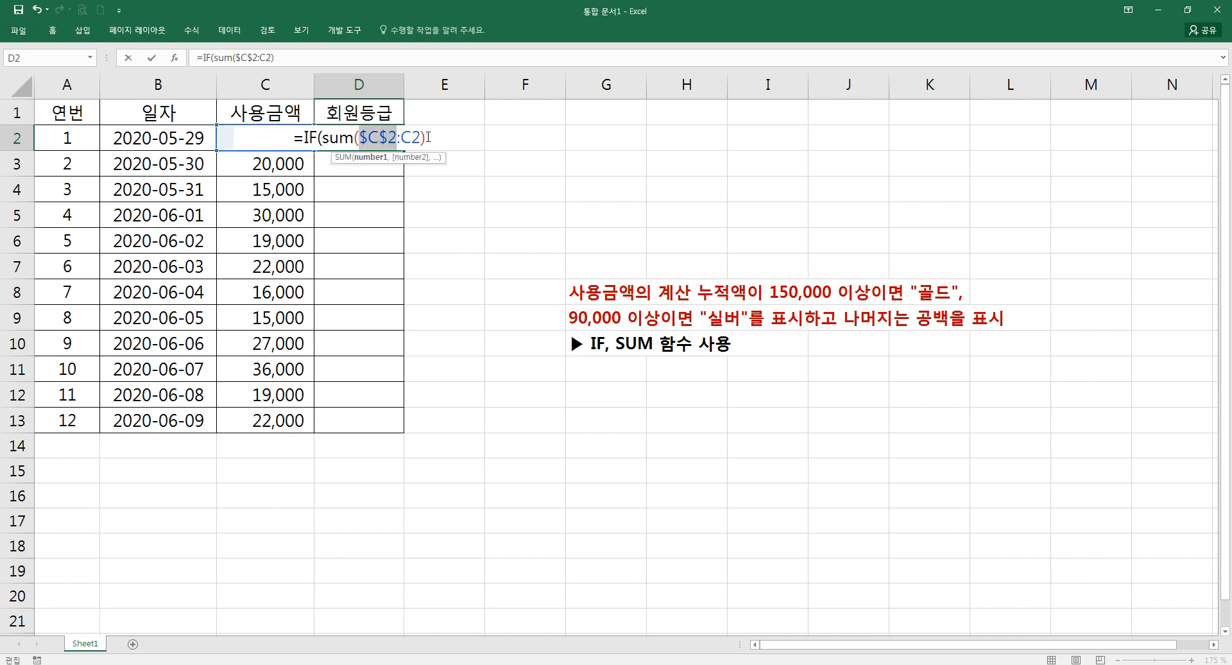
# - Complete the IF test in D2 as >=150000 and give "골드" as its true value
pyautogui.click(435, 140)
pyautogui.write('>=150')
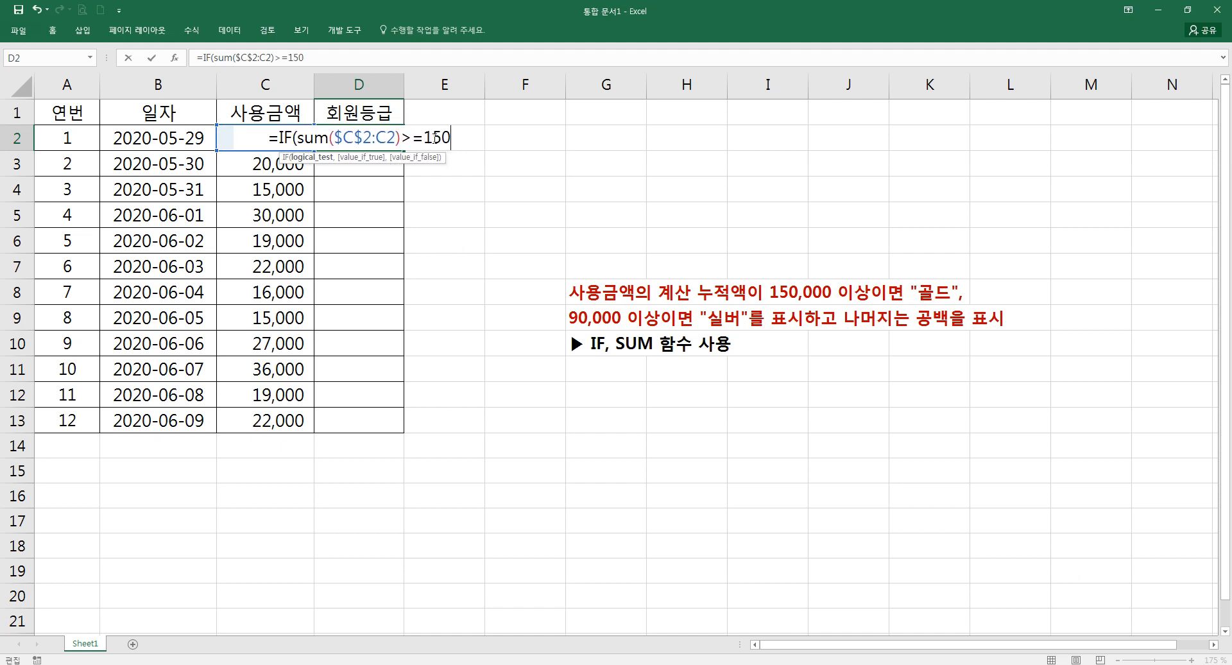
pyautogui.write('000')
pyautogui.write(',')
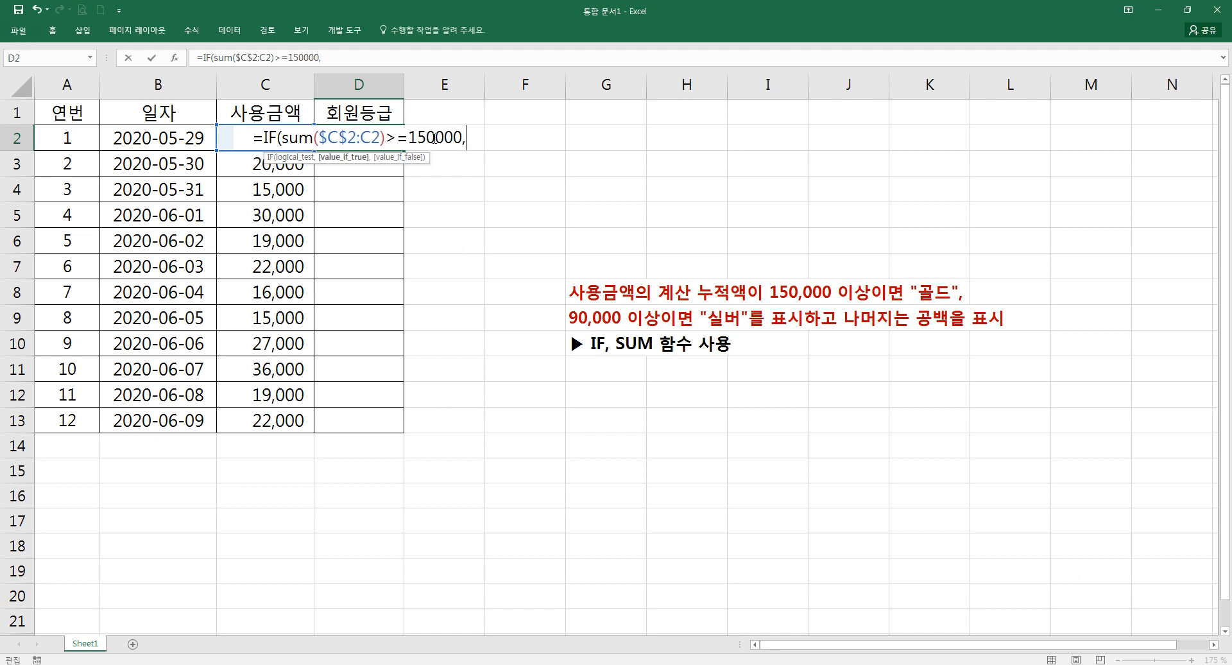
pyautogui.write('"골드",')
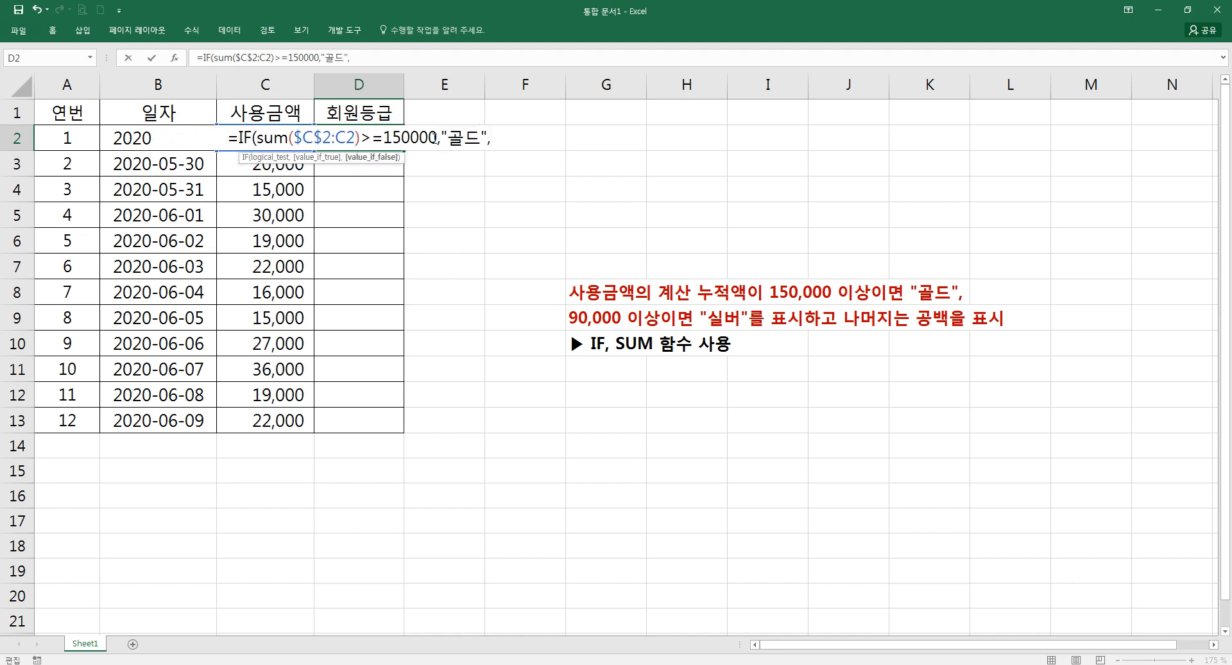
# - Nest a second IF as the false value in D2, starting its test with SUM($C$2:C2)
pyautogui.write('IF(')
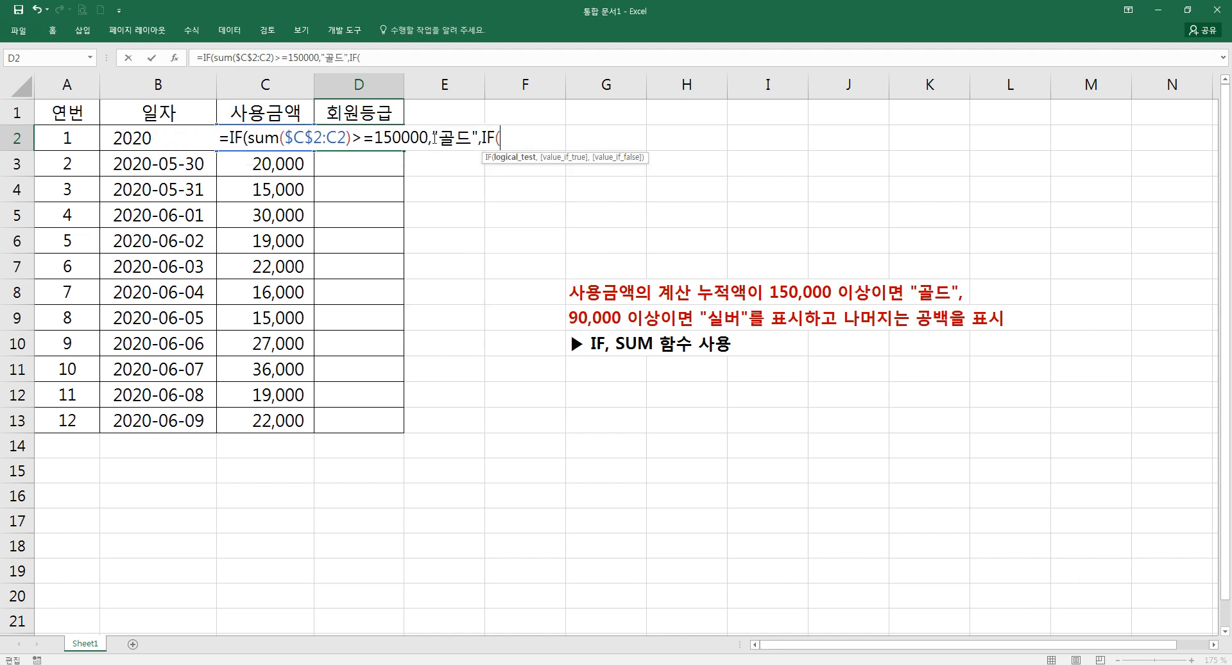
pyautogui.write('sum')
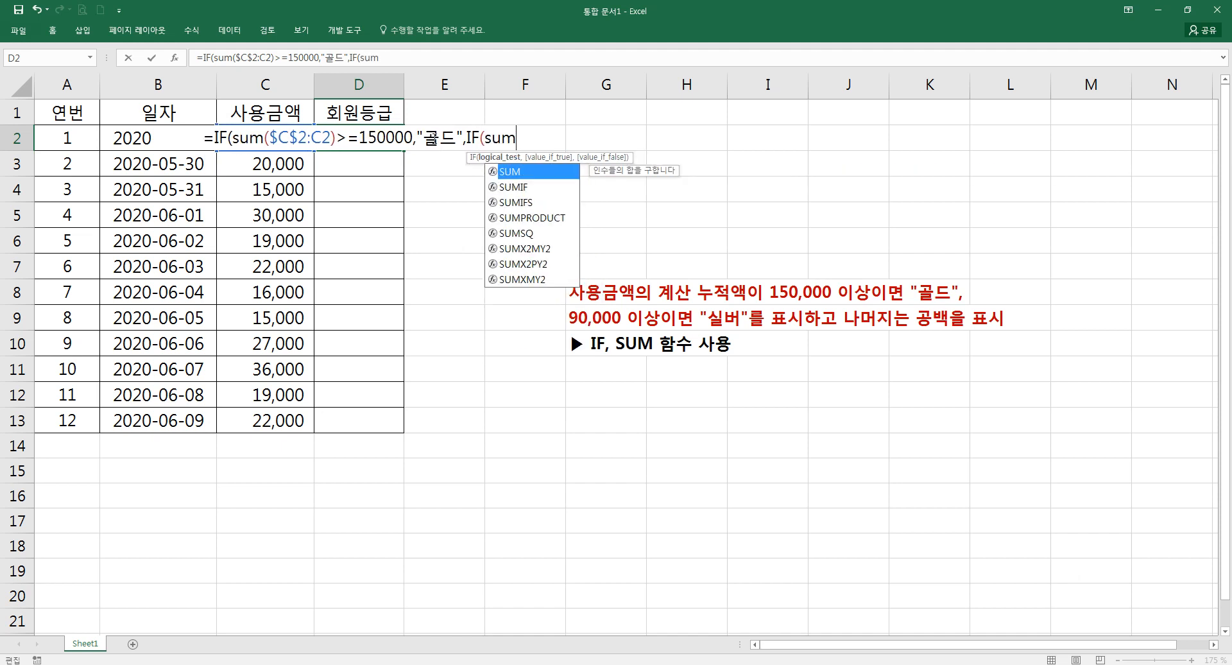
pyautogui.press('Tab')
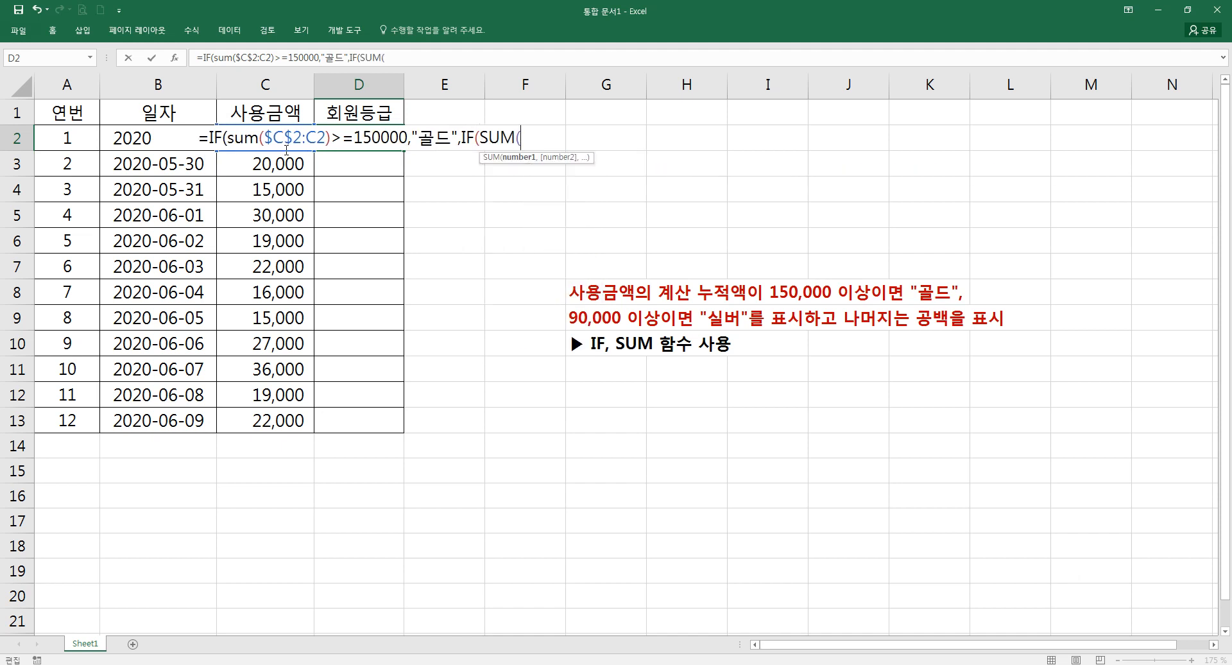
pyautogui.click(278, 114)
pyautogui.press('Down')
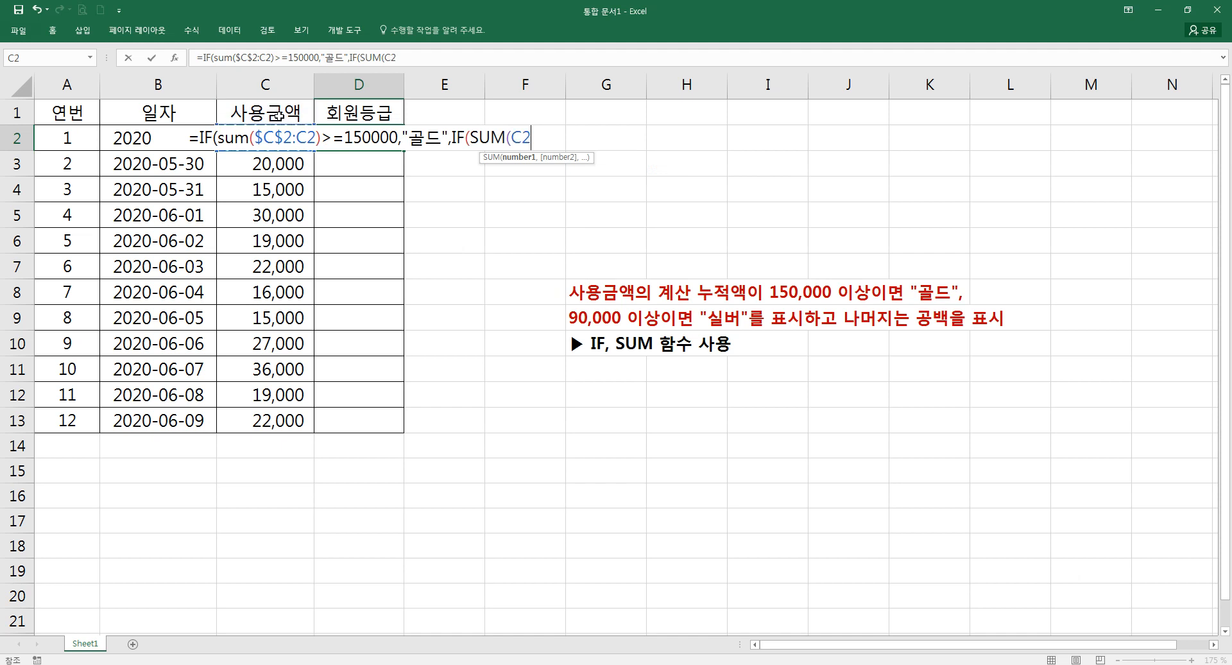
pyautogui.press('F8')
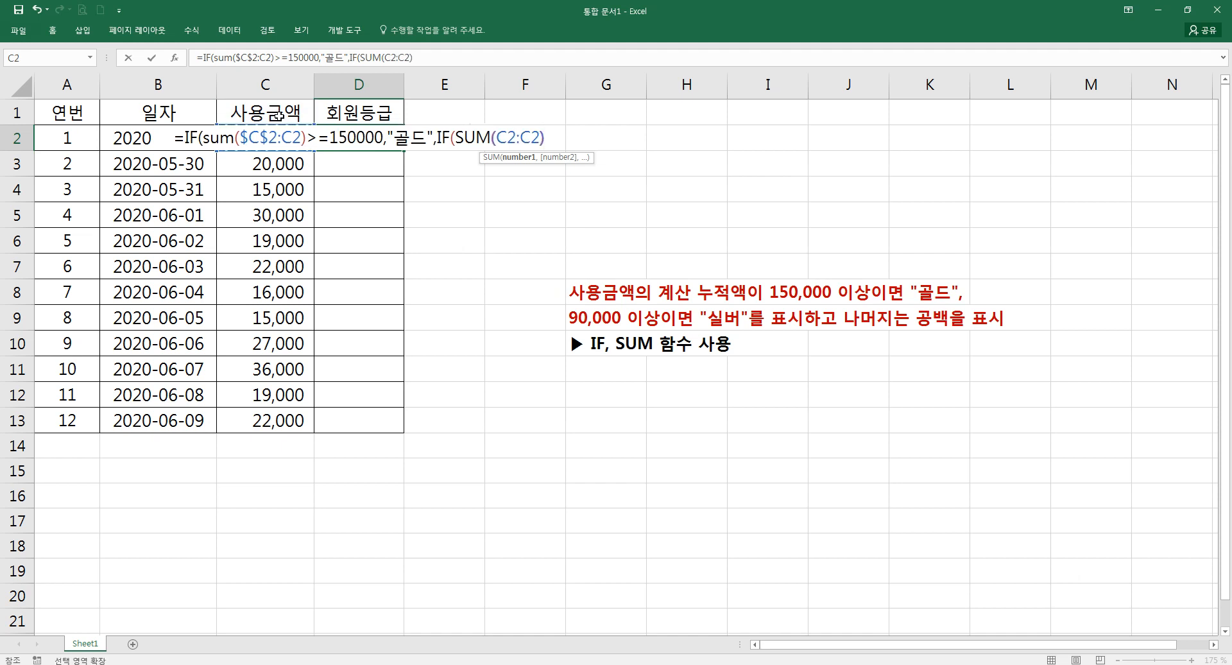
pyautogui.write(')')
pyautogui.click(494, 138)
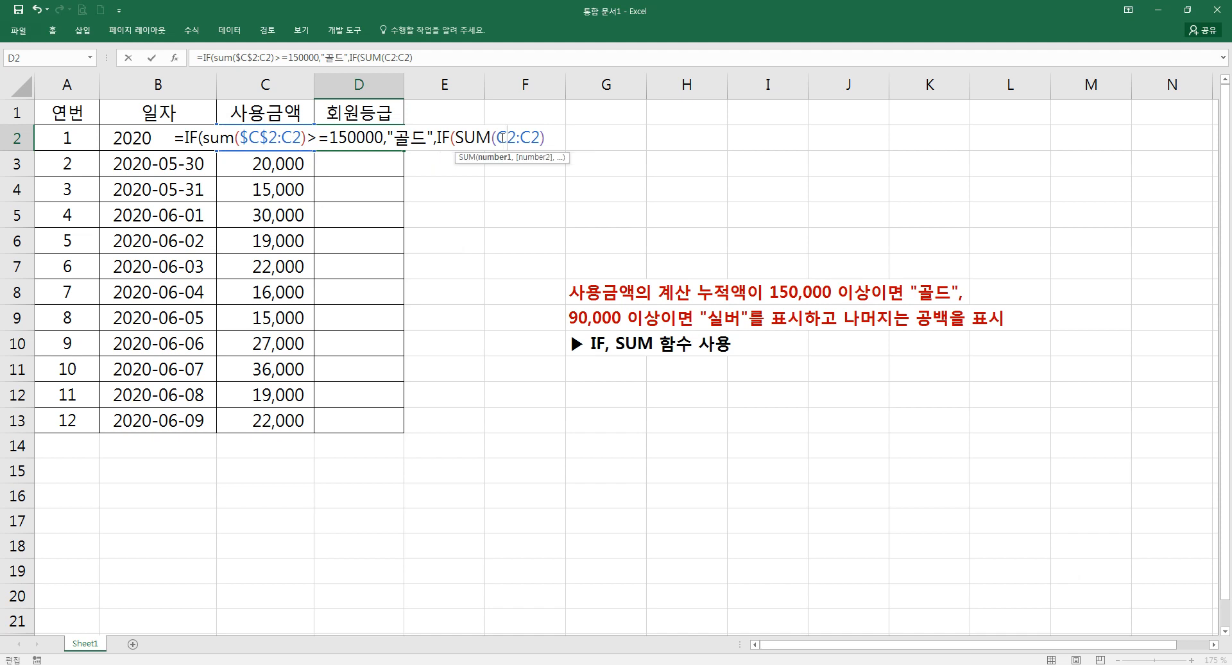
pyautogui.press('F4')
# - Finish the nested IF in D2 with >=90000, "실버" and an empty string "" otherwise, and enter the formula
pyautogui.click(554, 139)
pyautogui.write('>=')
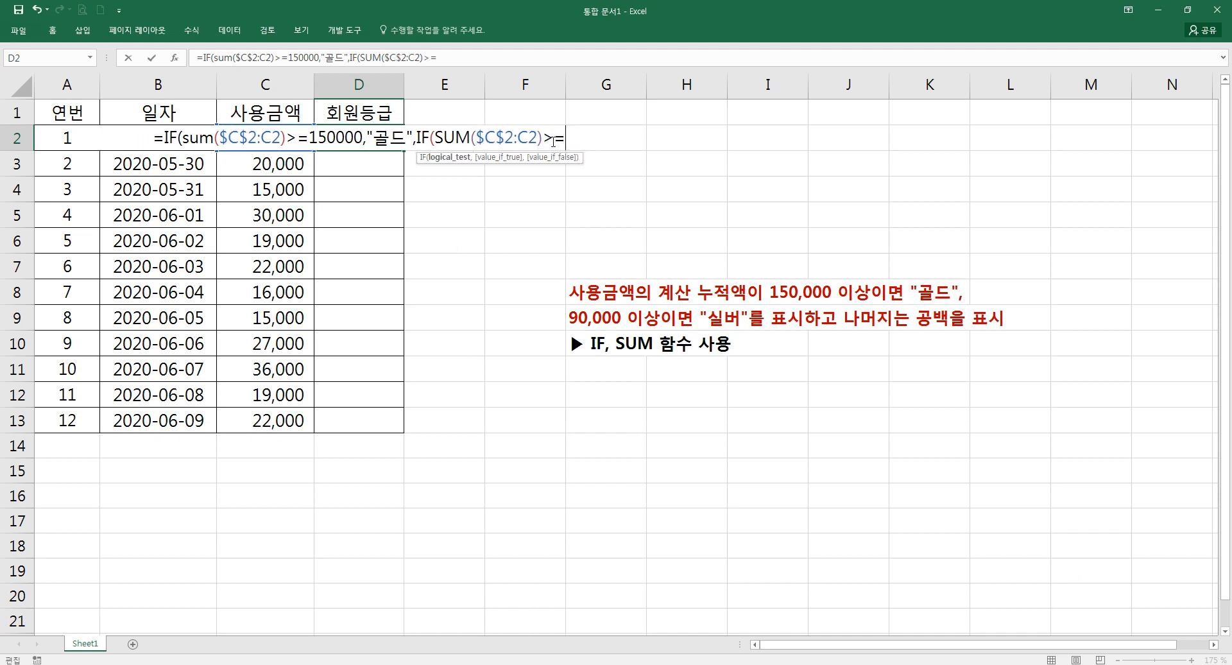
pyautogui.write('9000')
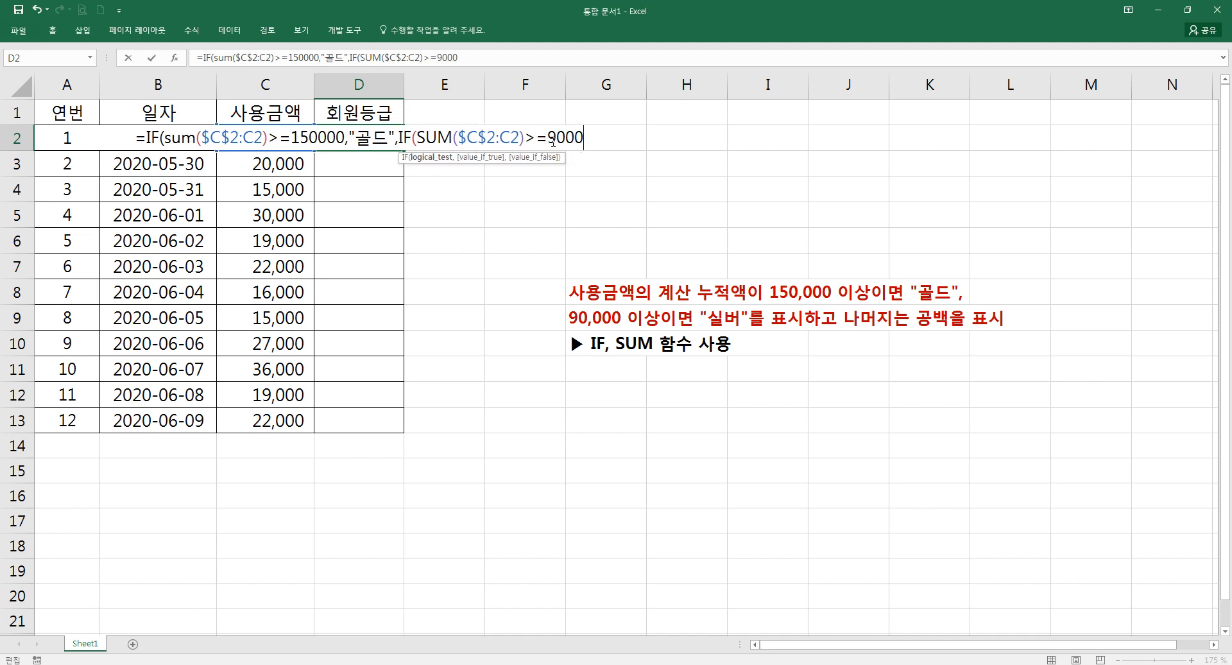
pyautogui.write('0,"tl')
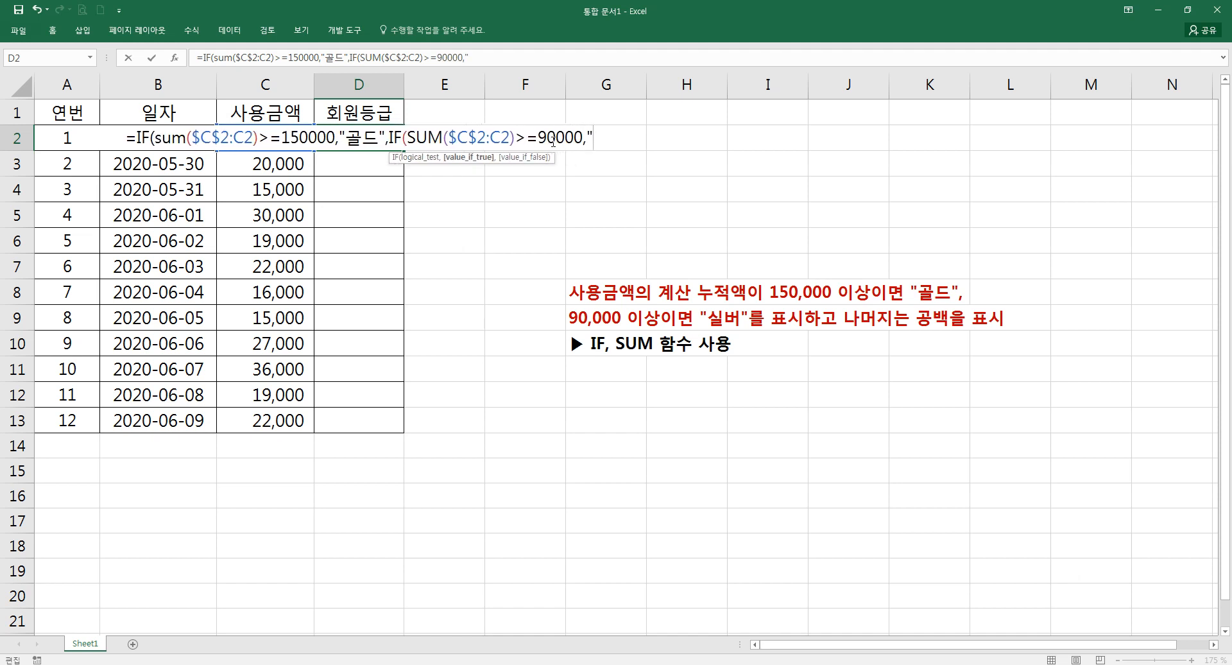
pyautogui.press('BackSpace')
pyautogui.press('BackSpace')
pyautogui.write('실')
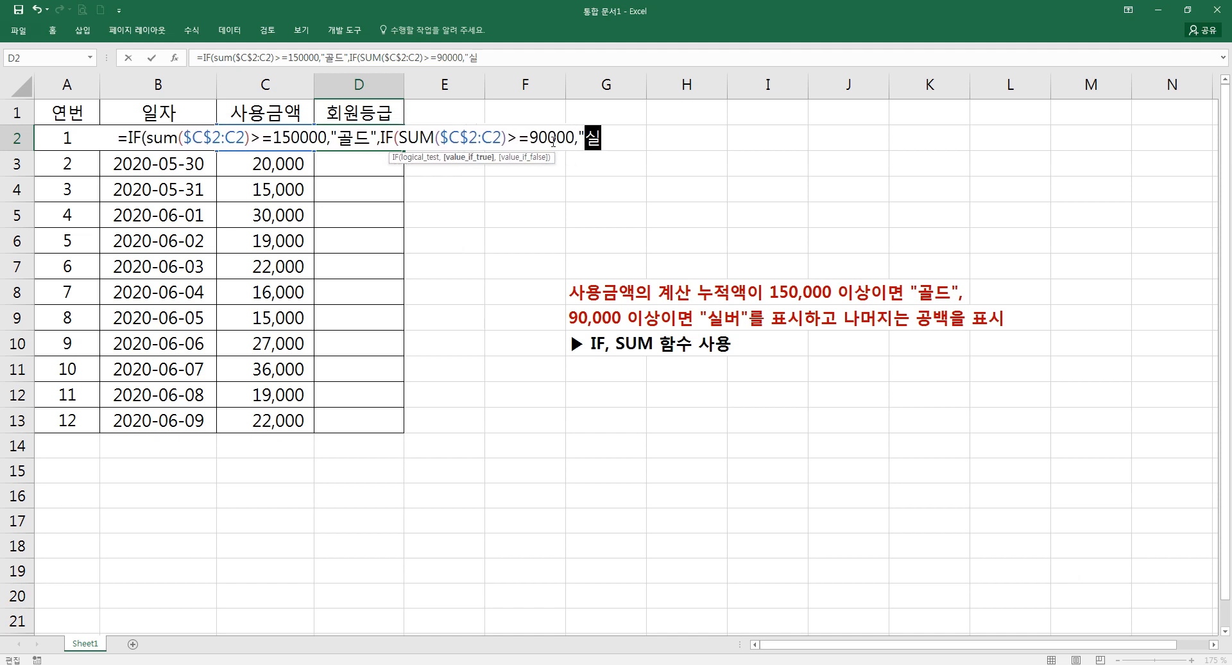
pyautogui.write('버",')
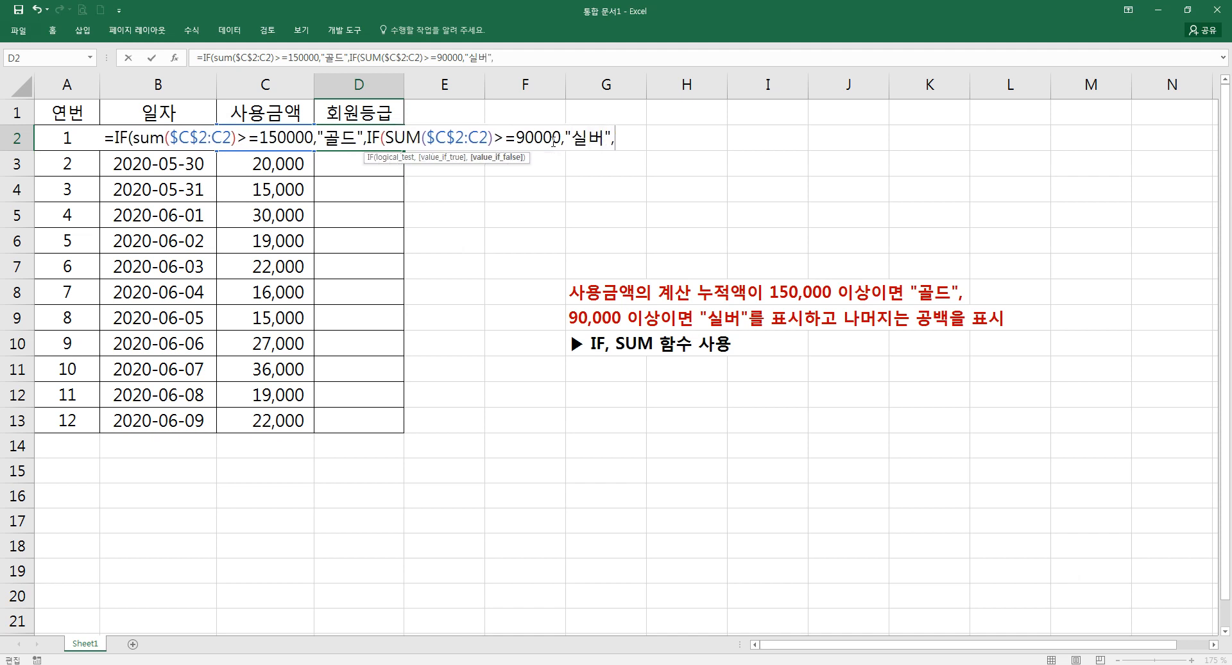
pyautogui.write('""))')
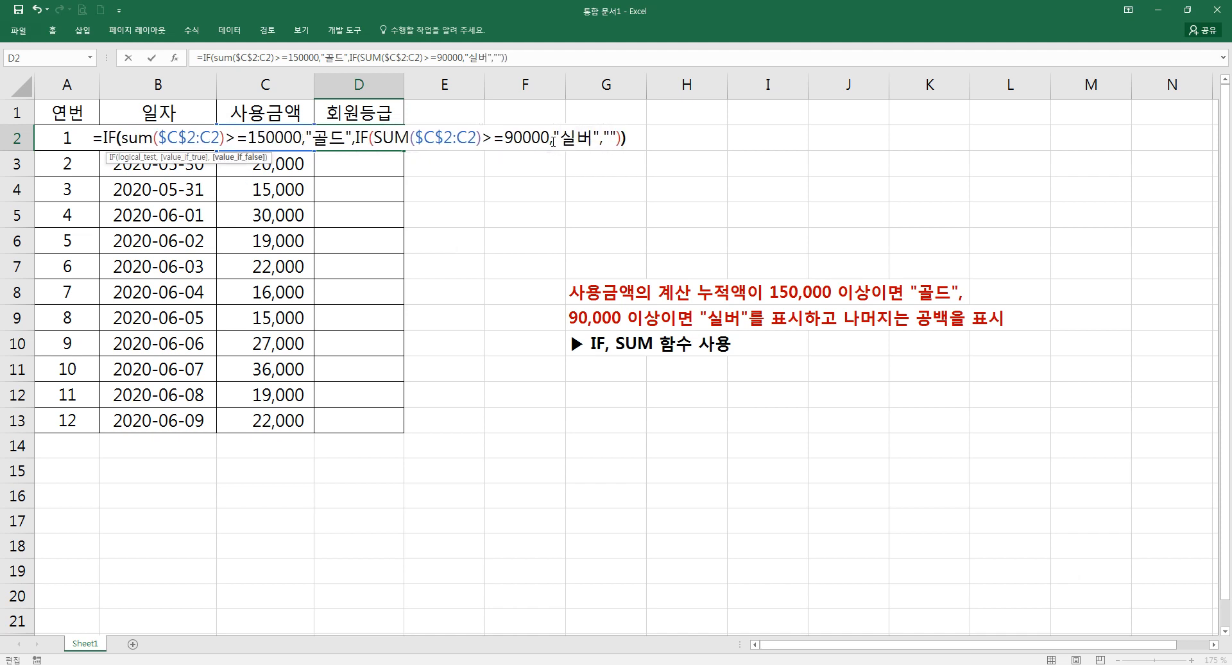
pyautogui.hotkey('ctrl', 'Return')
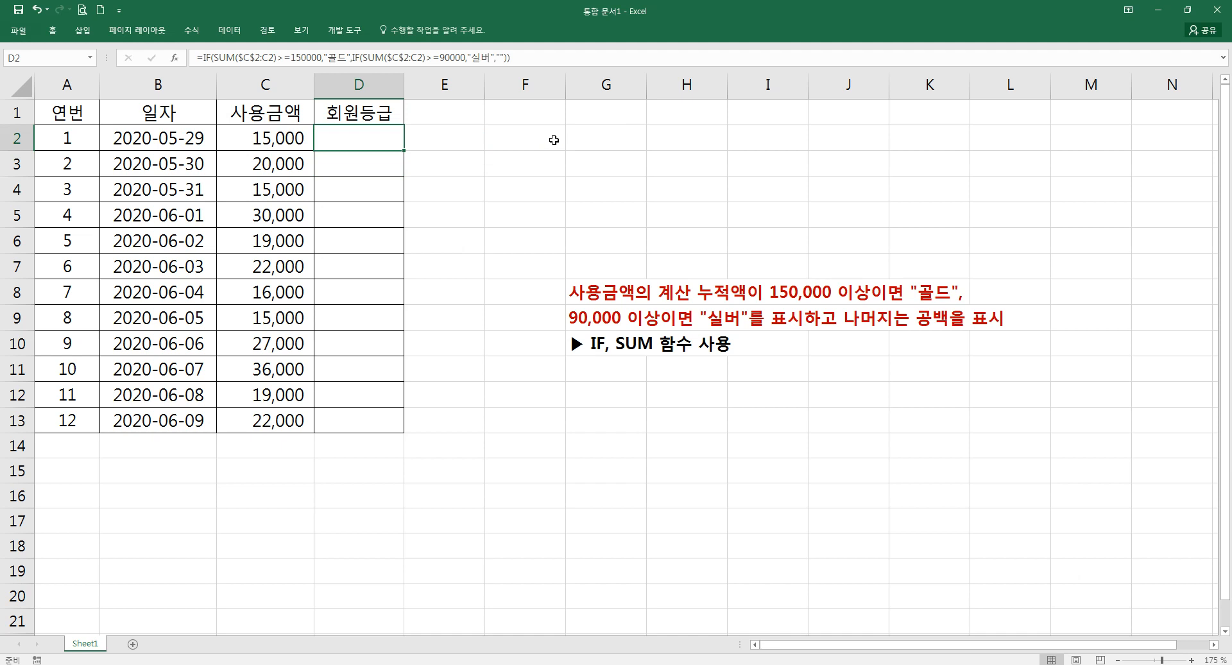
# - Fill the D2 grade formula down the 회원등급 column through D13
pyautogui.moveTo(405, 152); pyautogui.dragTo(402, 353)
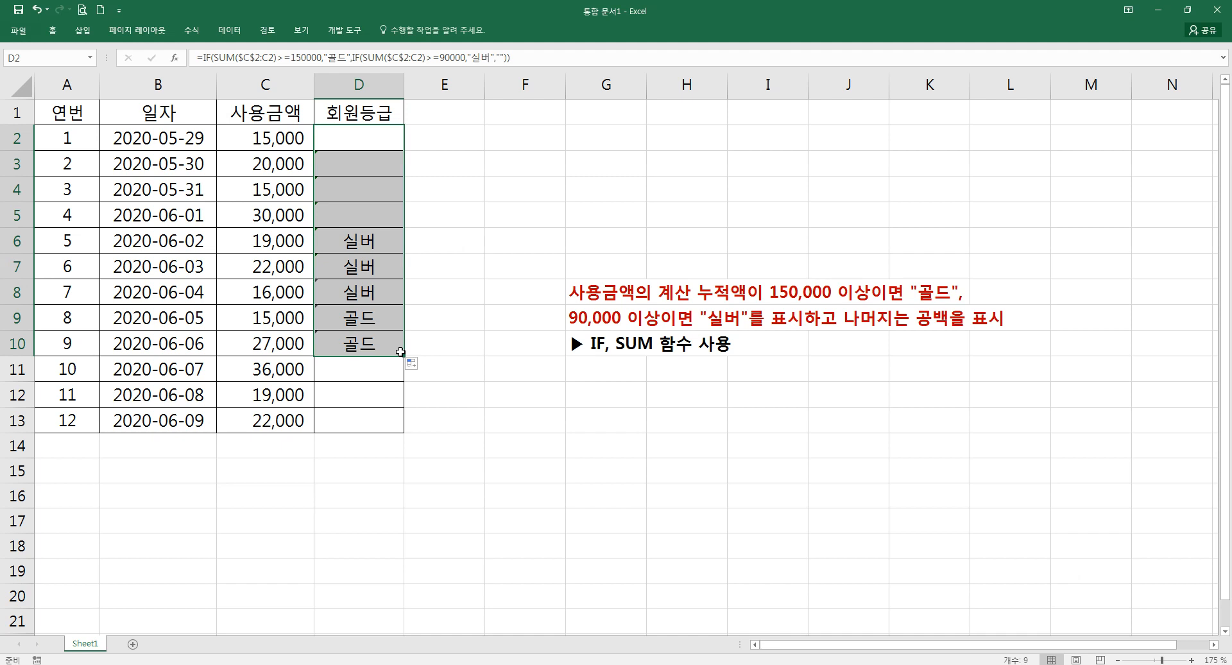
pyautogui.moveTo(401, 352); pyautogui.dragTo(400, 432)
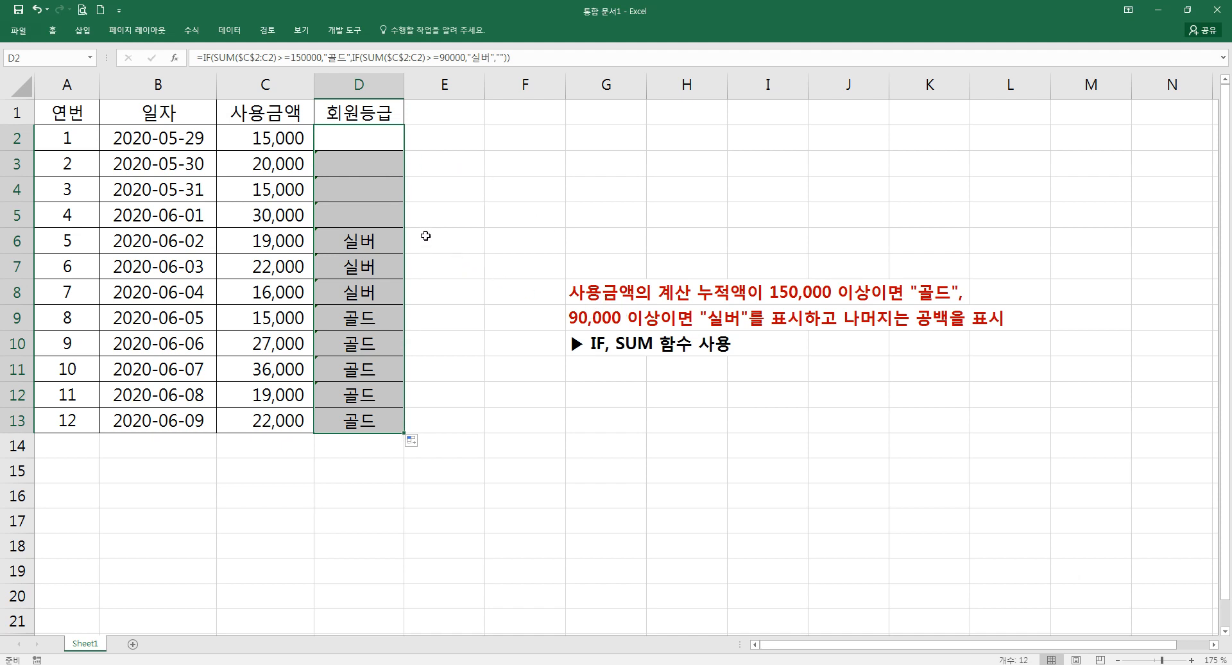
pyautogui.click(553, 210)
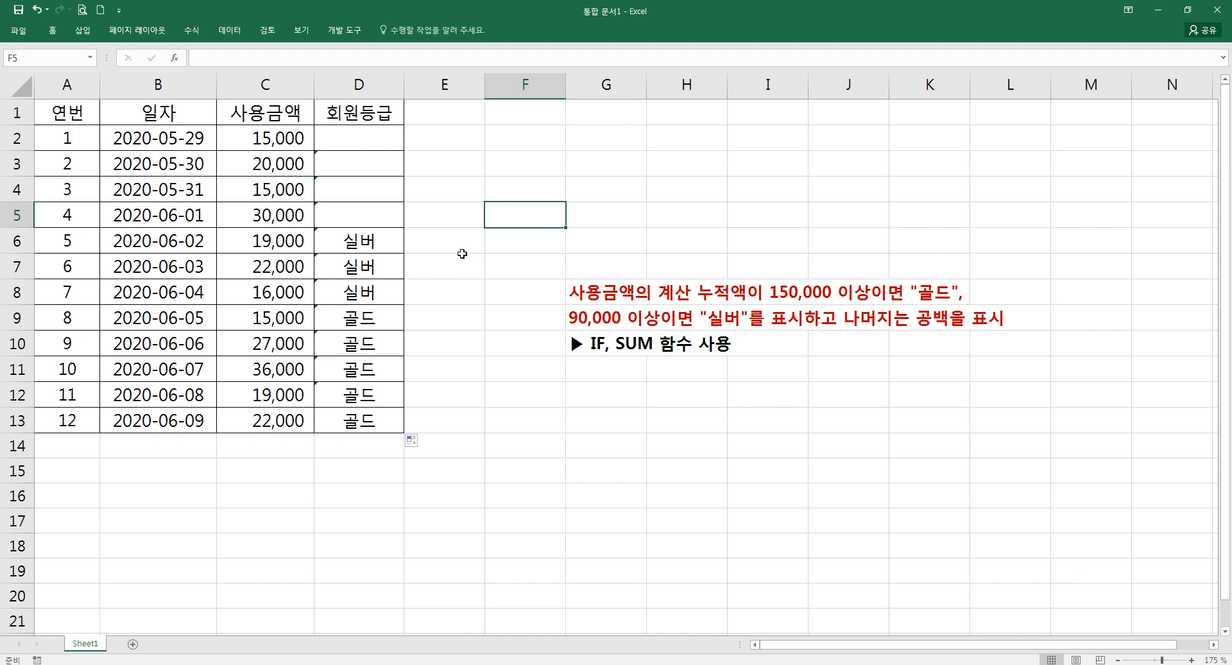
# - Rename the worksheet Sheet1 as 누적합
pyautogui.doubleClick(86, 642)
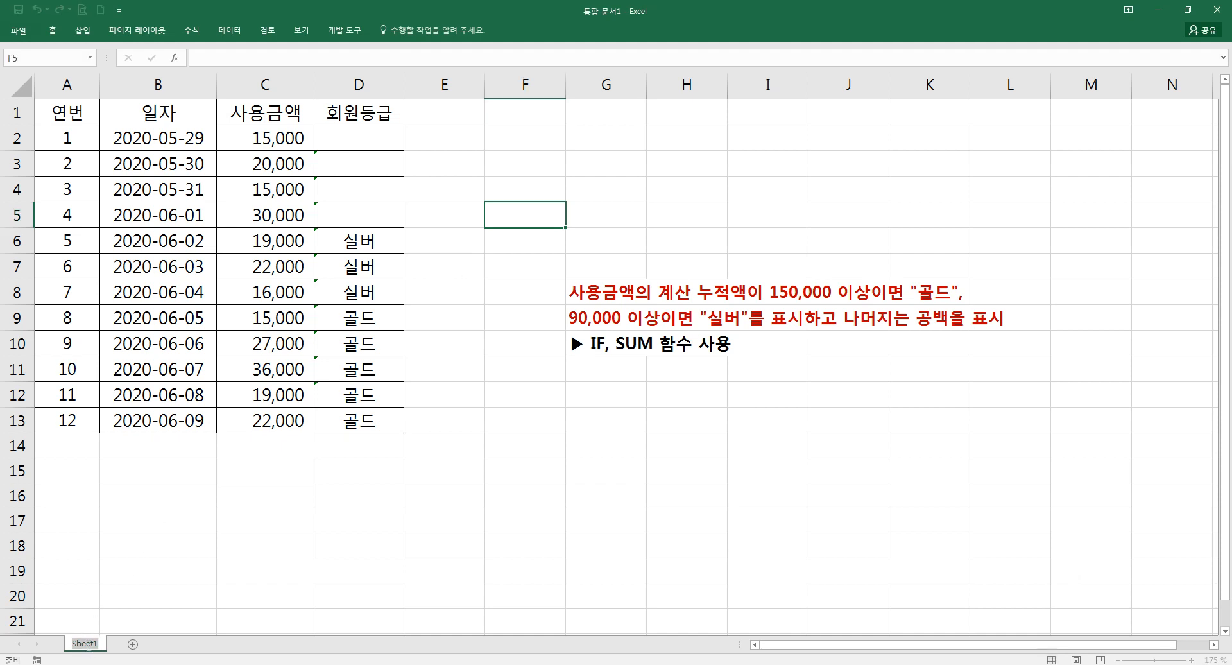
pyautogui.write('sn')
pyautogui.press('BackSpace')
pyautogui.press('BackSpace')
pyautogui.press('Hangul')
pyautogui.write('ㄴ')
pyautogui.write('누적합')
pyautogui.press('Return')
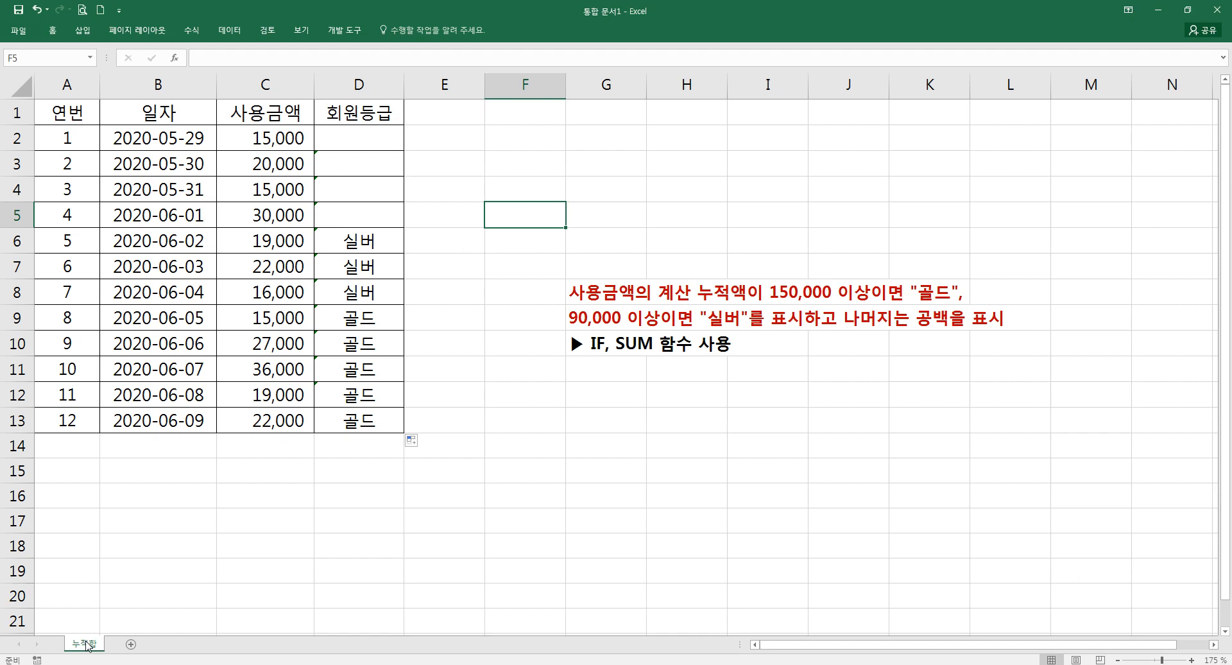
# - Narrow column A (연번) slightly on the 누적합 sheet
pyautogui.click(476, 292)
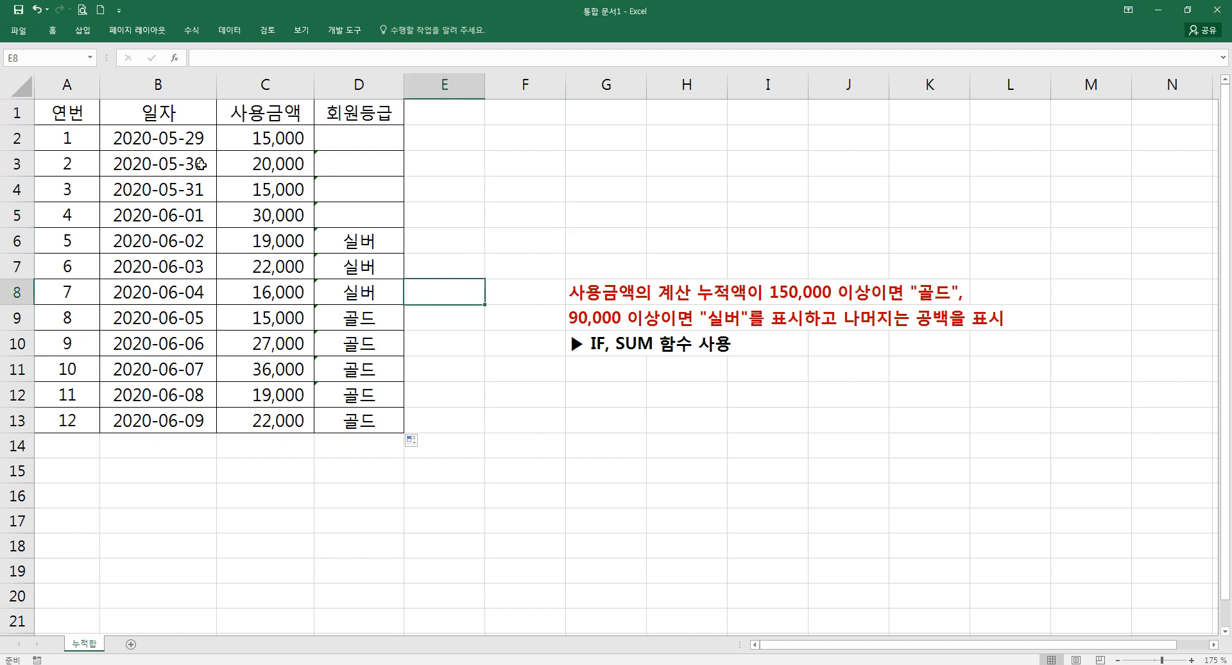
pyautogui.moveTo(99, 85); pyautogui.dragTo(94, 84)
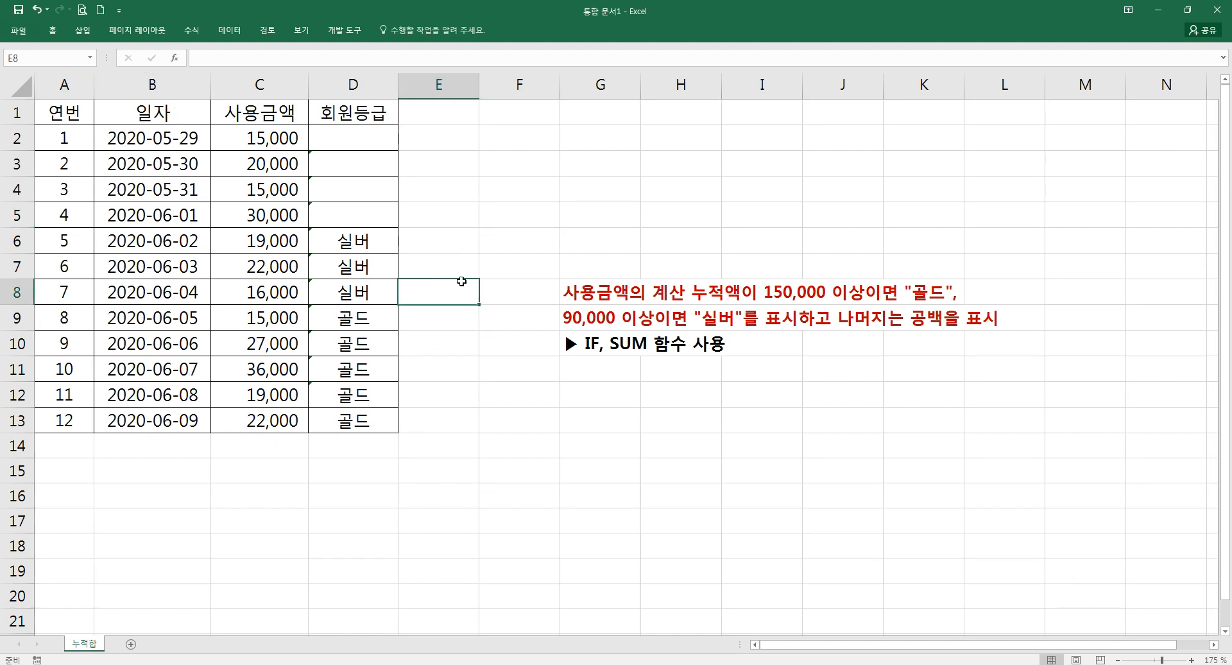
pyautogui.click(608, 366)
pyautogui.moveTo(595, 285); pyautogui.dragTo(566, 353)
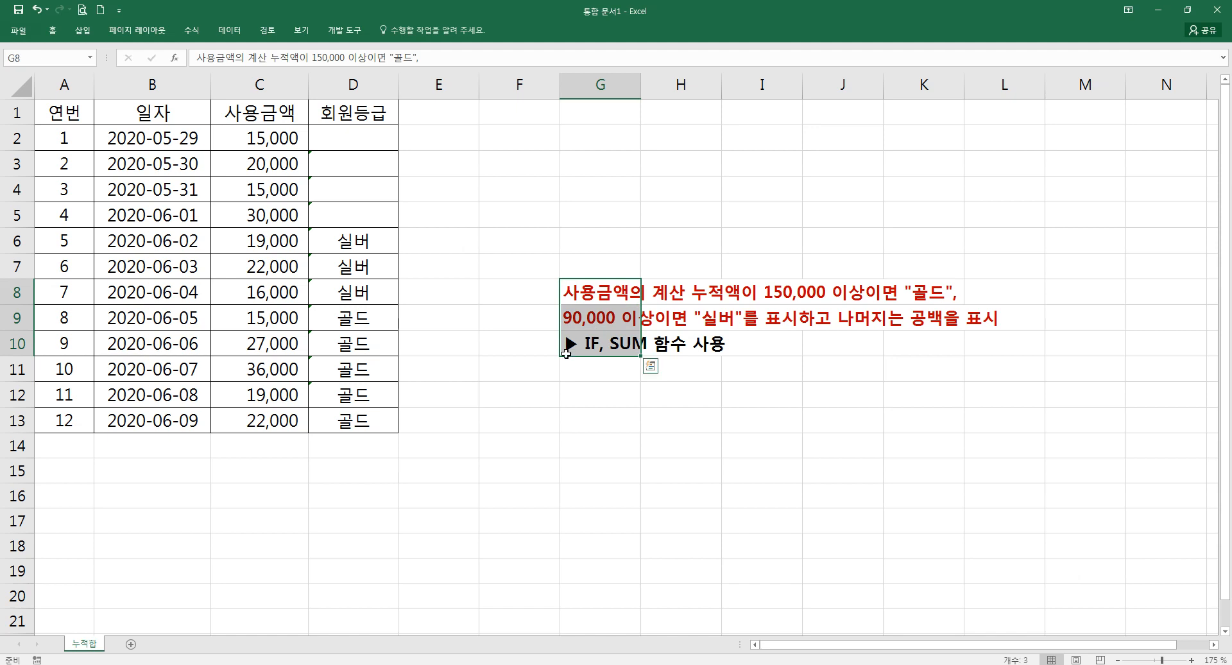
pyautogui.click(520, 371)
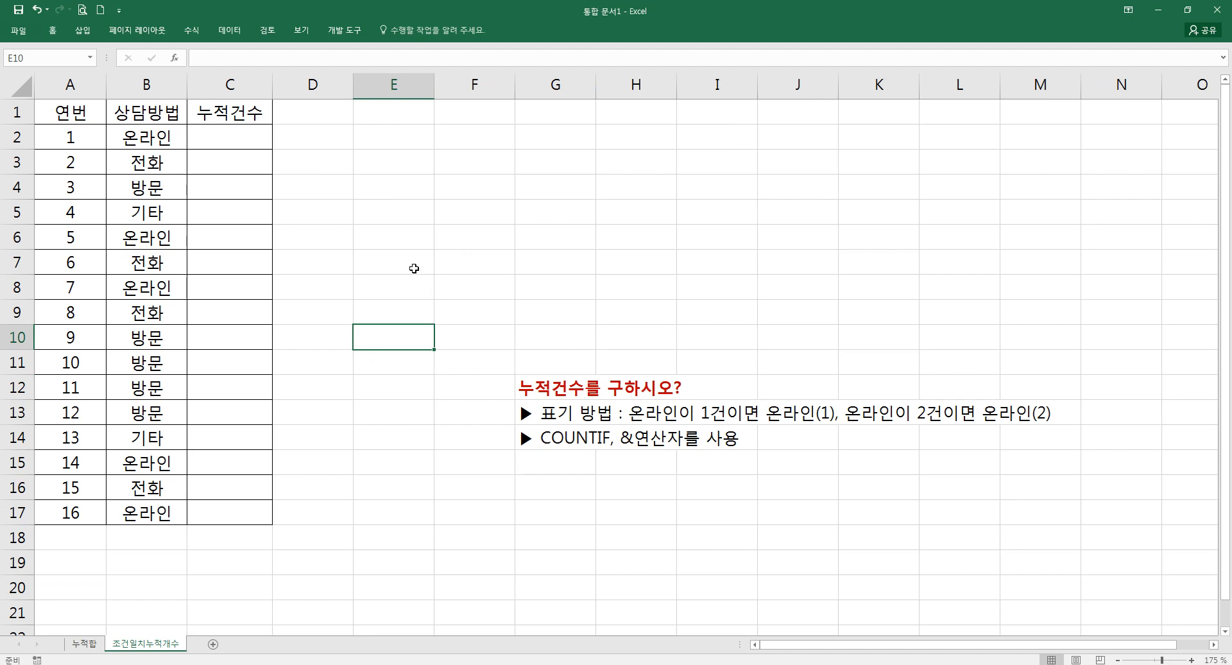
# - Examine the 누적건수 task on the 조건일치누적개수 sheet, comparing the 온라인 entries in rows 2 and 6
pyautogui.click(412, 264)
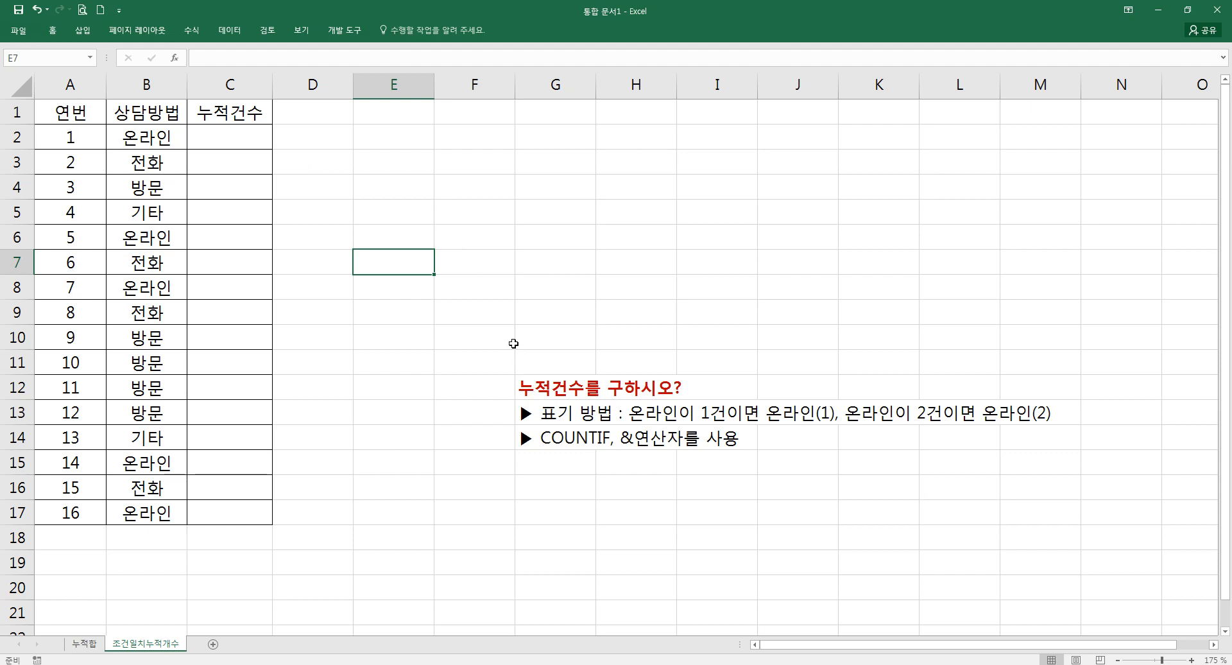
pyautogui.click(239, 136)
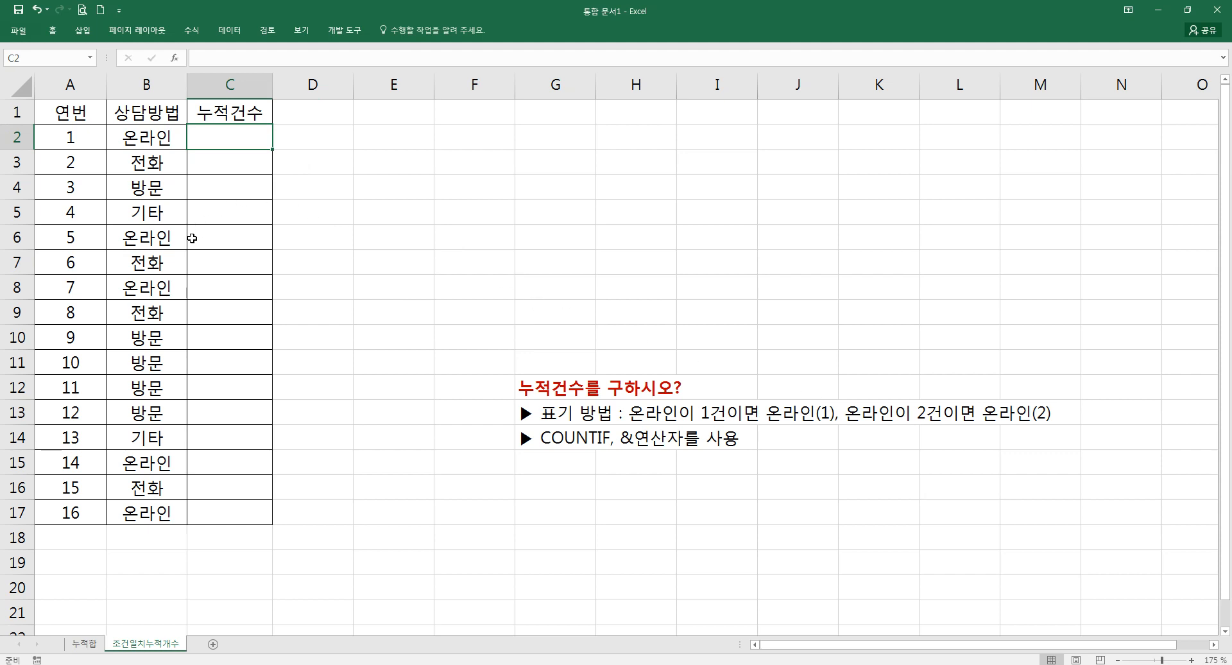
pyautogui.click(169, 247)
pyautogui.click(243, 236)
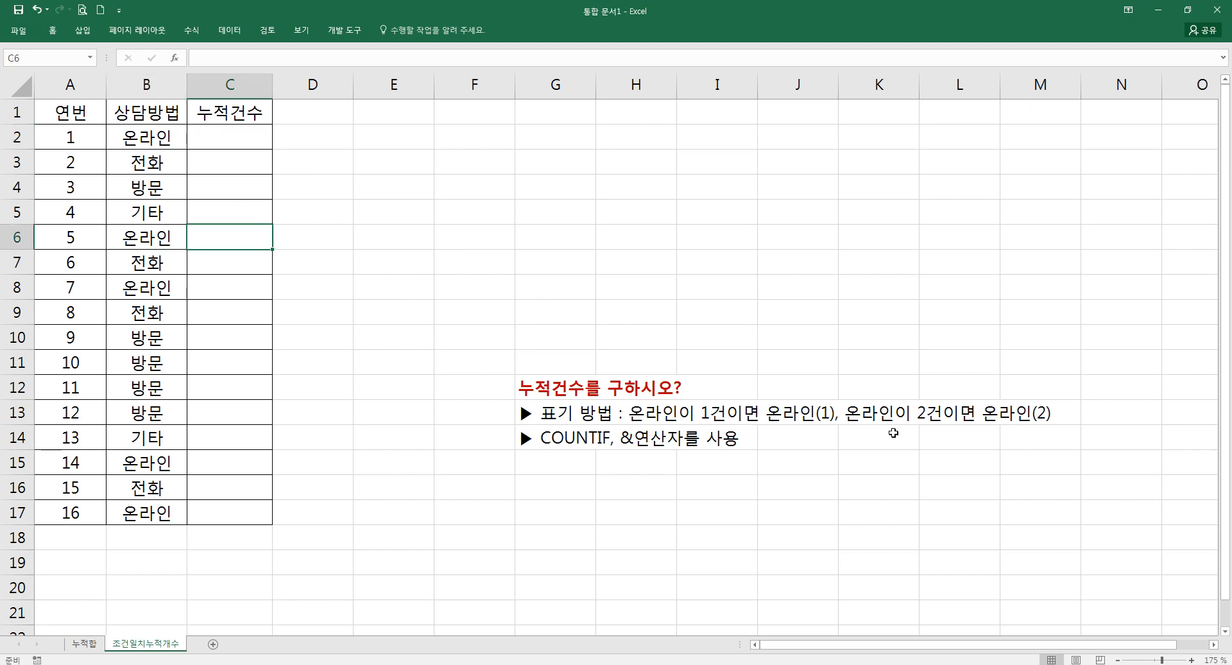
# - Examine the repeated 온라인, 전화 and 방문 entries in the 상담방법 column against their 누적건수 cells
pyautogui.click(221, 287)
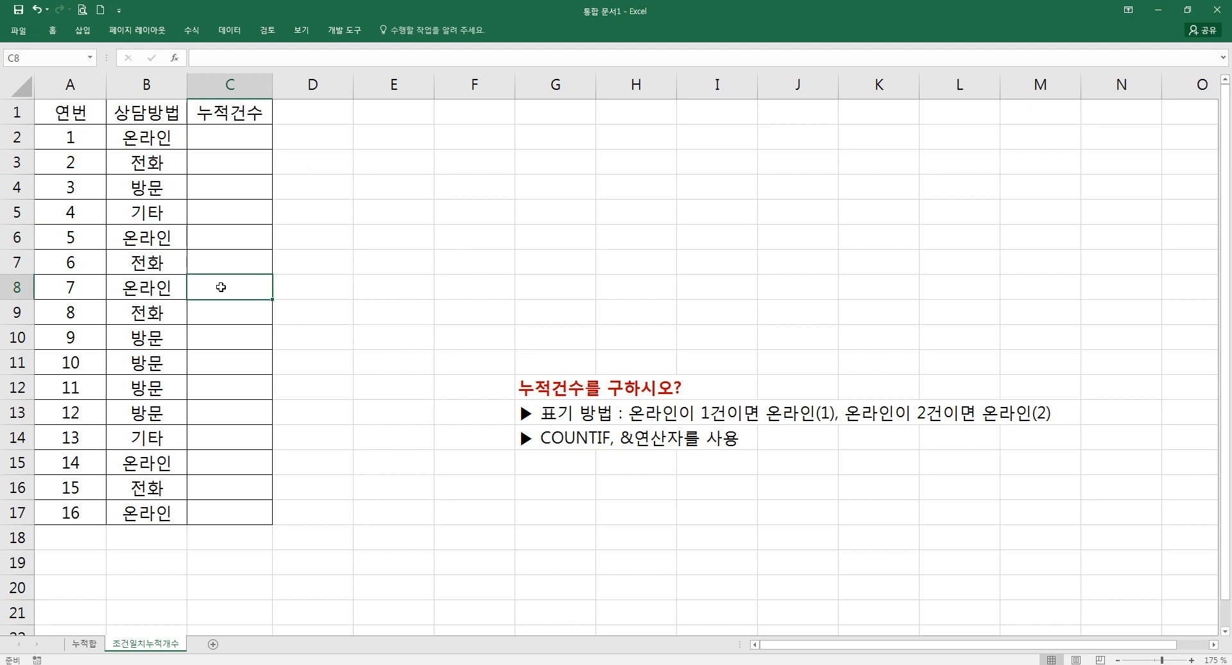
pyautogui.click(212, 461)
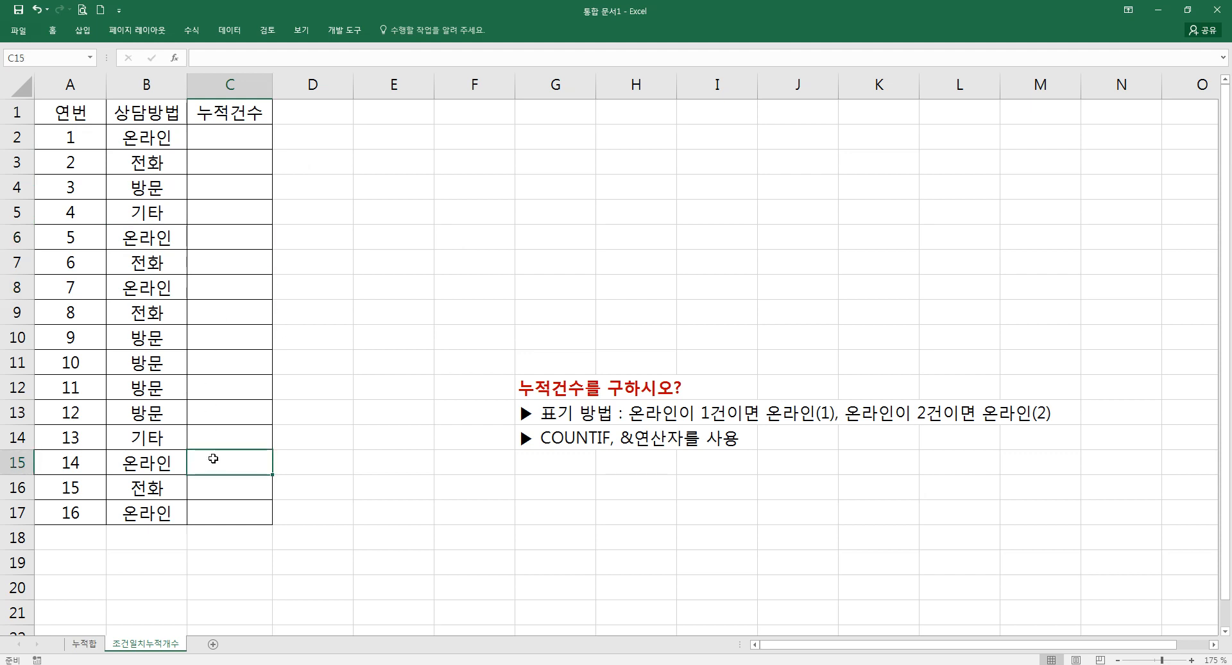
pyautogui.click(216, 167)
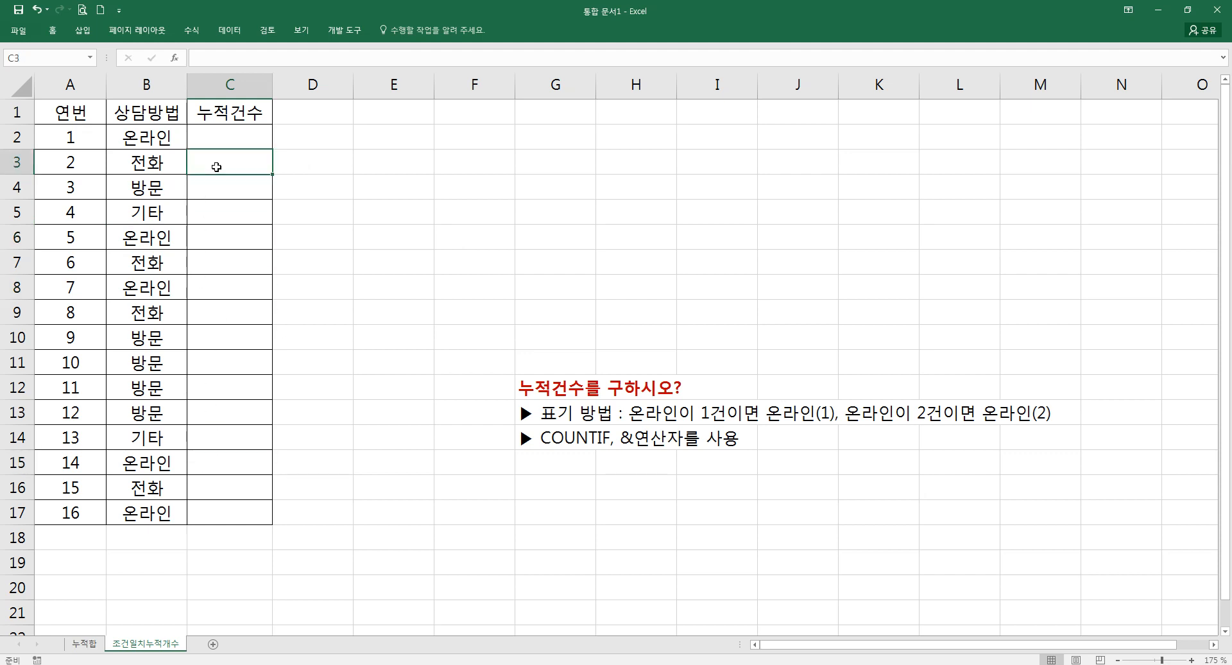
pyautogui.click(249, 255)
pyautogui.click(203, 307)
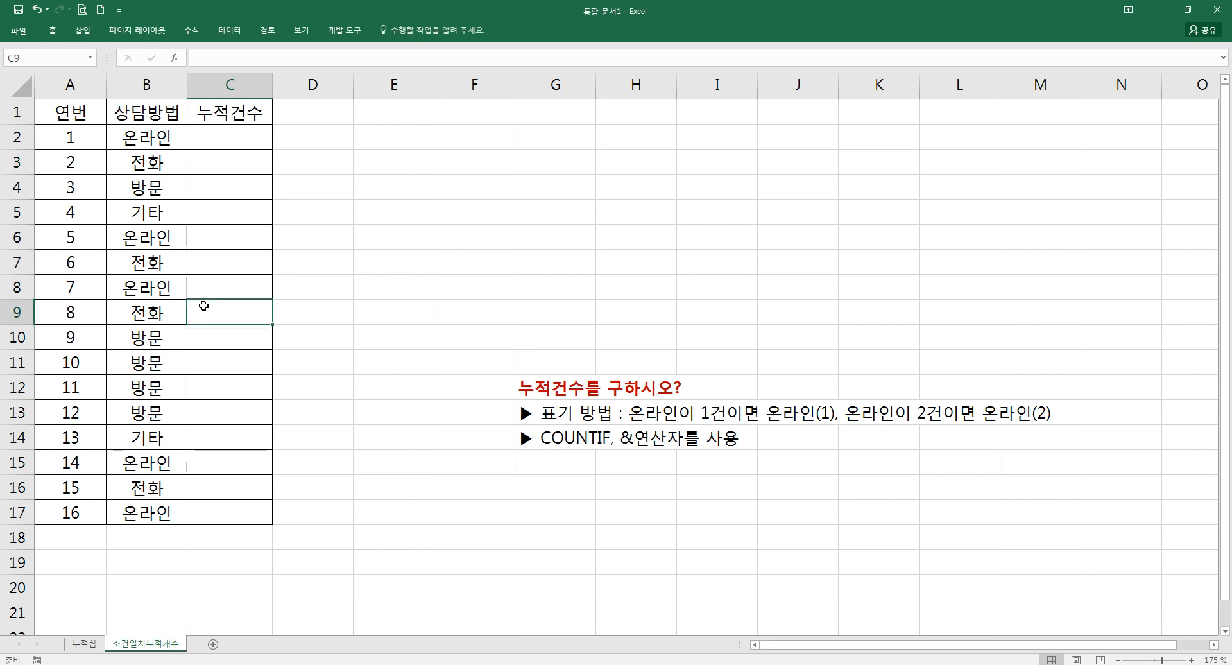
pyautogui.click(210, 487)
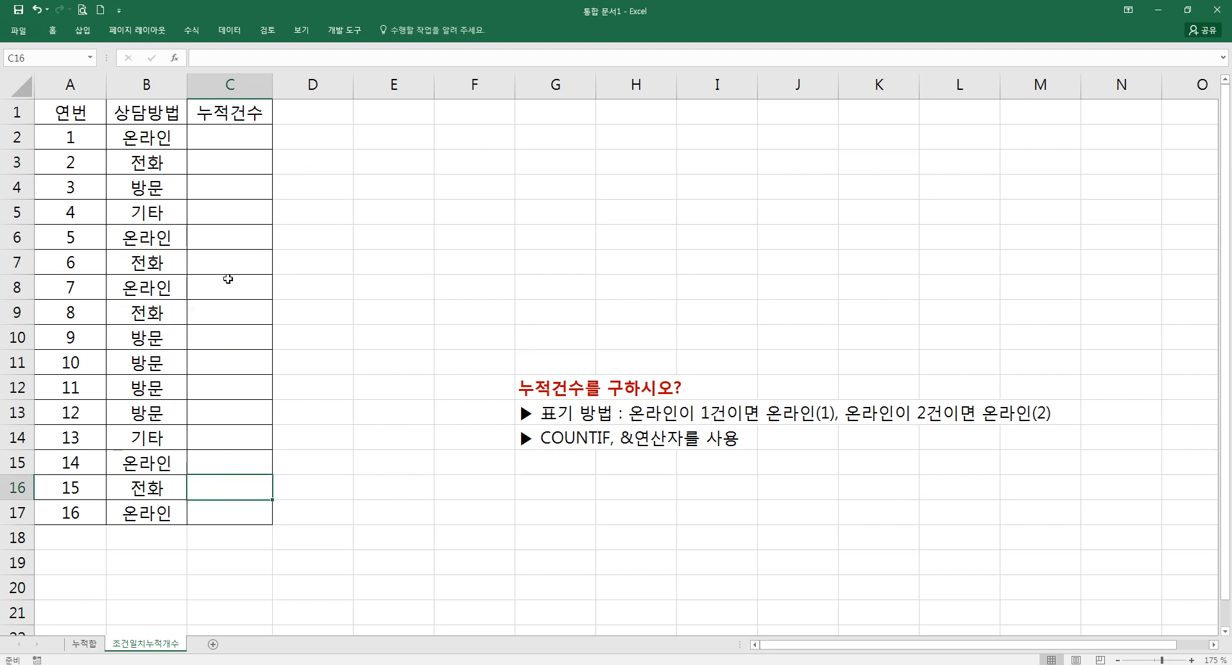
pyautogui.click(228, 188)
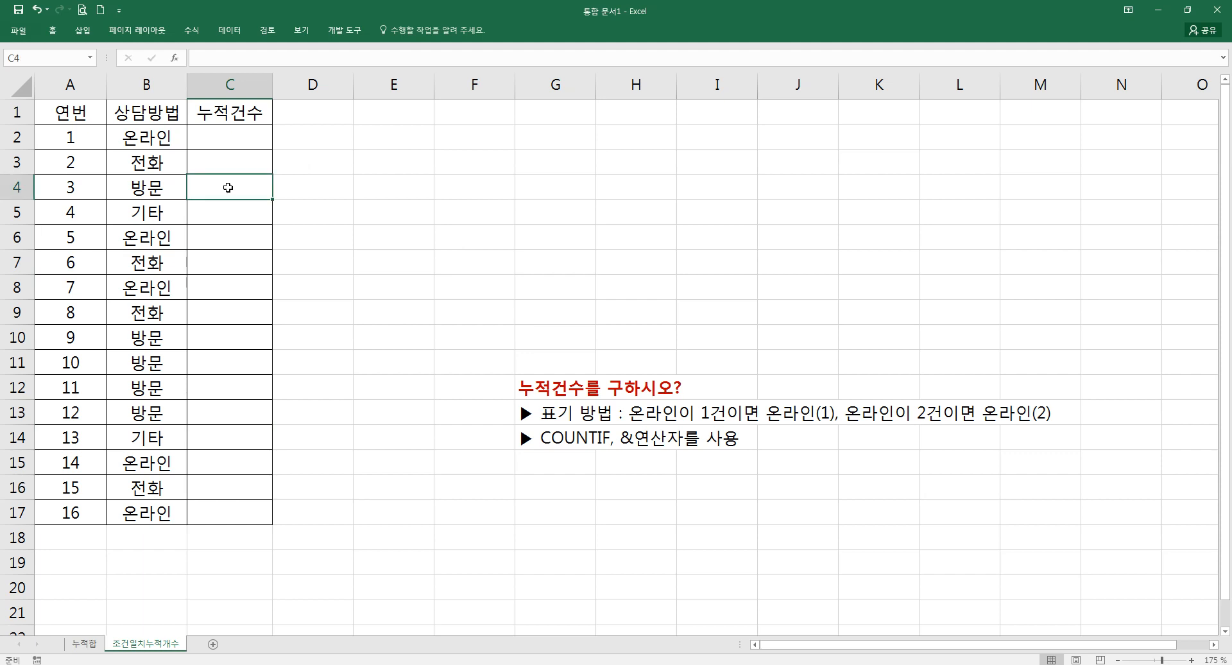
pyautogui.click(228, 385)
pyautogui.click(227, 343)
pyautogui.click(223, 363)
pyautogui.click(218, 393)
pyautogui.click(214, 413)
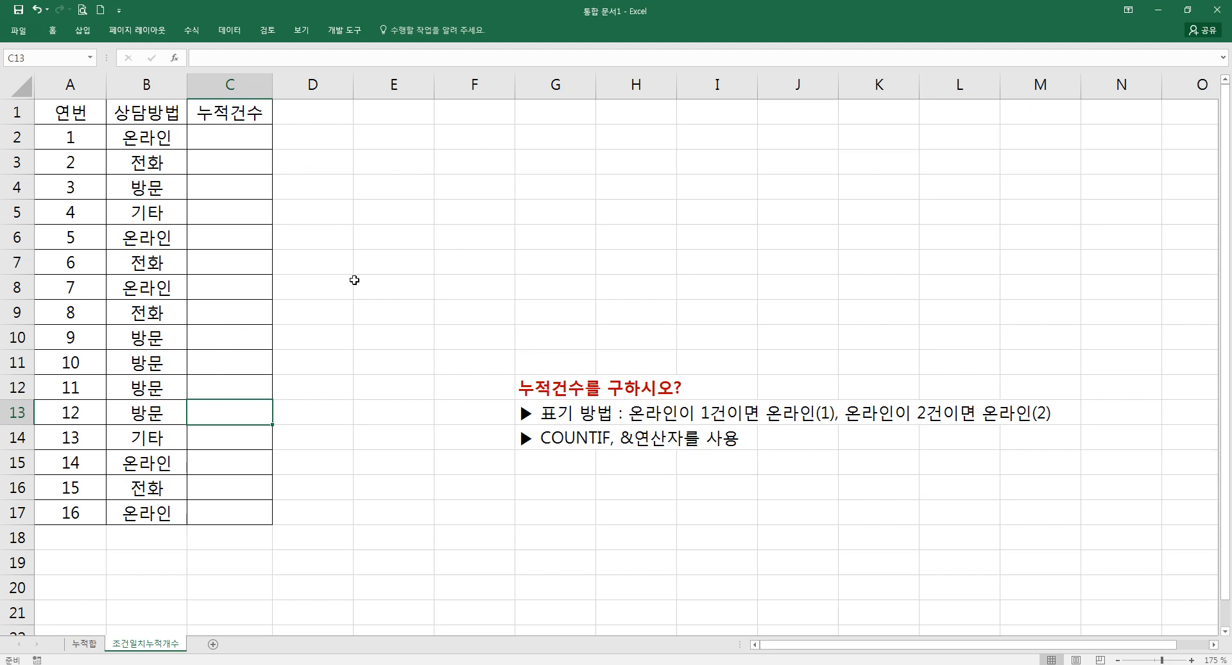
# - Start a trial formula in E2 with the COUNTIF function
pyautogui.click(355, 138)
pyautogui.write('=C')
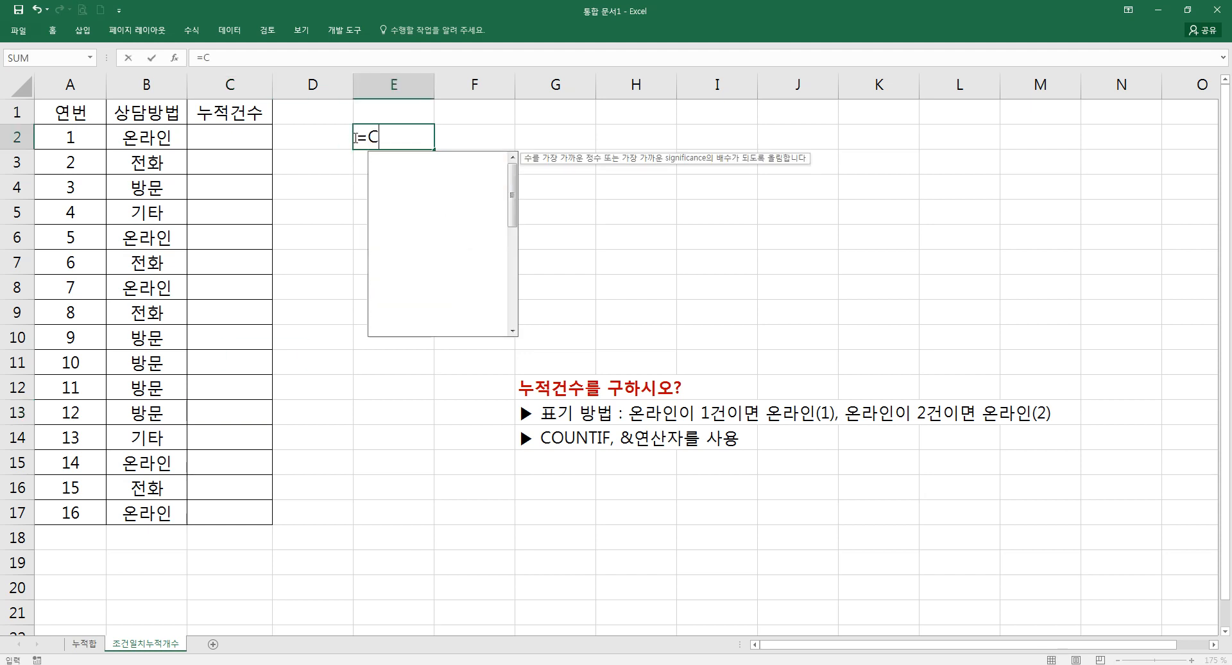
pyautogui.write('O')
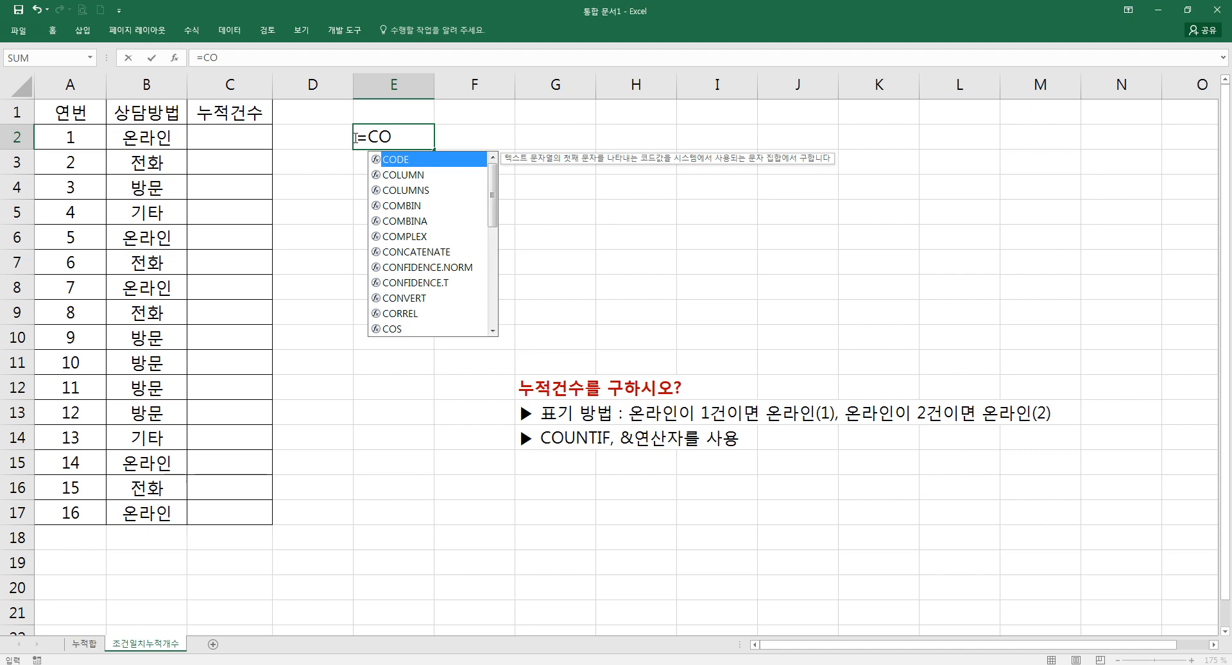
pyautogui.write('u')
pyautogui.press('Down')
pyautogui.press('Down')
pyautogui.press('Down')
pyautogui.press('Tab')
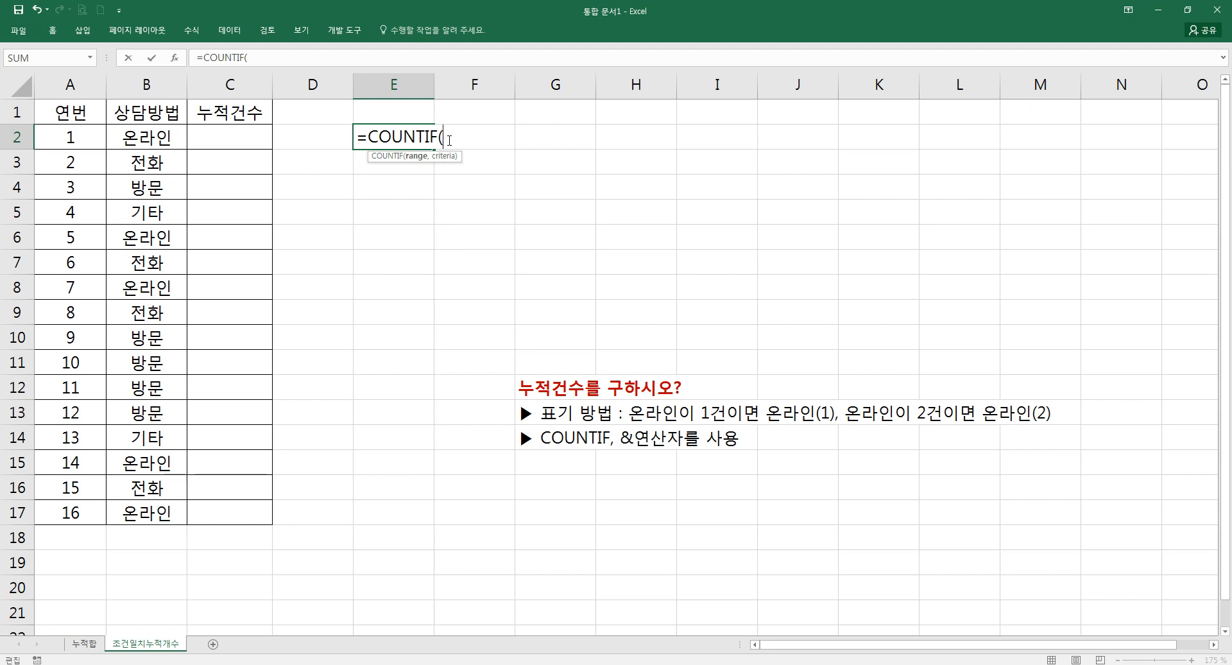
# - Complete the E2 formula as =COUNTIF(B2:B2,"="&B2)
pyautogui.click(148, 136)
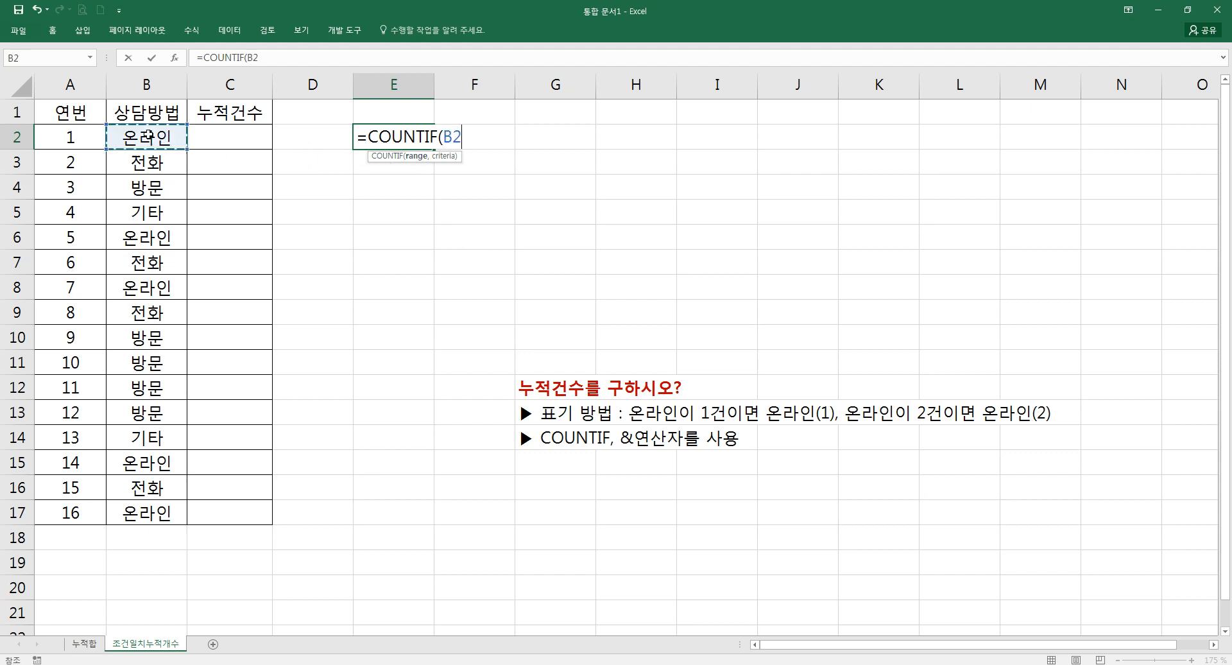
pyautogui.press('F8')
pyautogui.write(',')
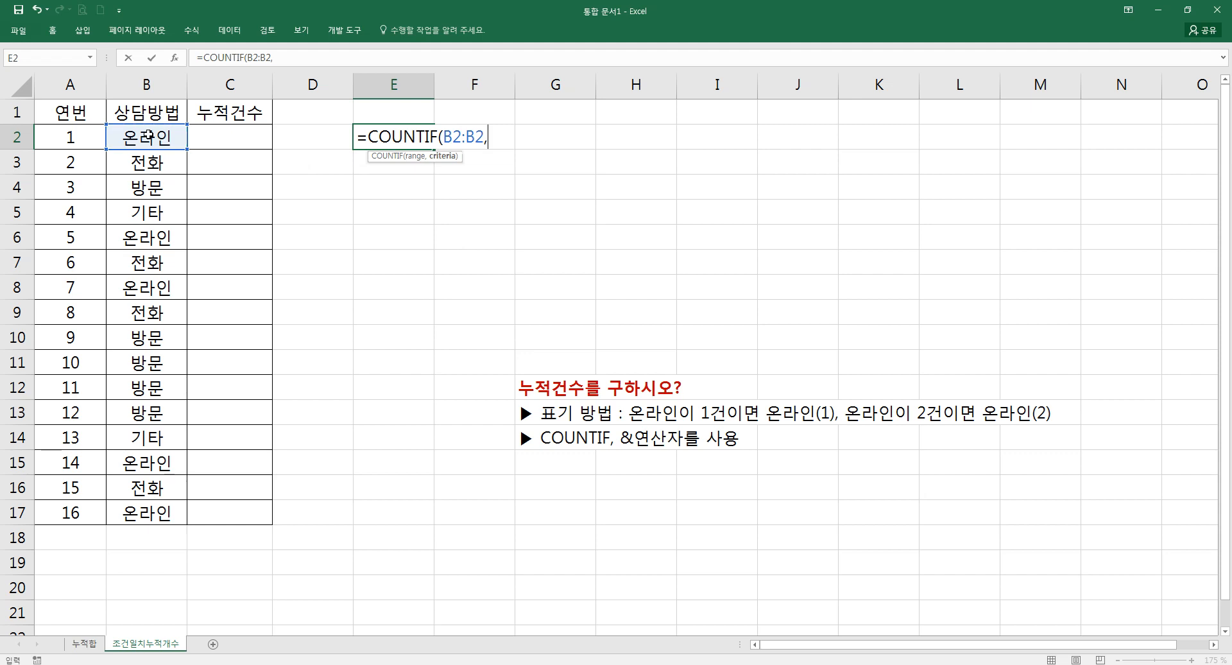
pyautogui.write('"')
pyautogui.press('BackSpace')
pyautogui.write('"="&')
pyautogui.click(154, 139)
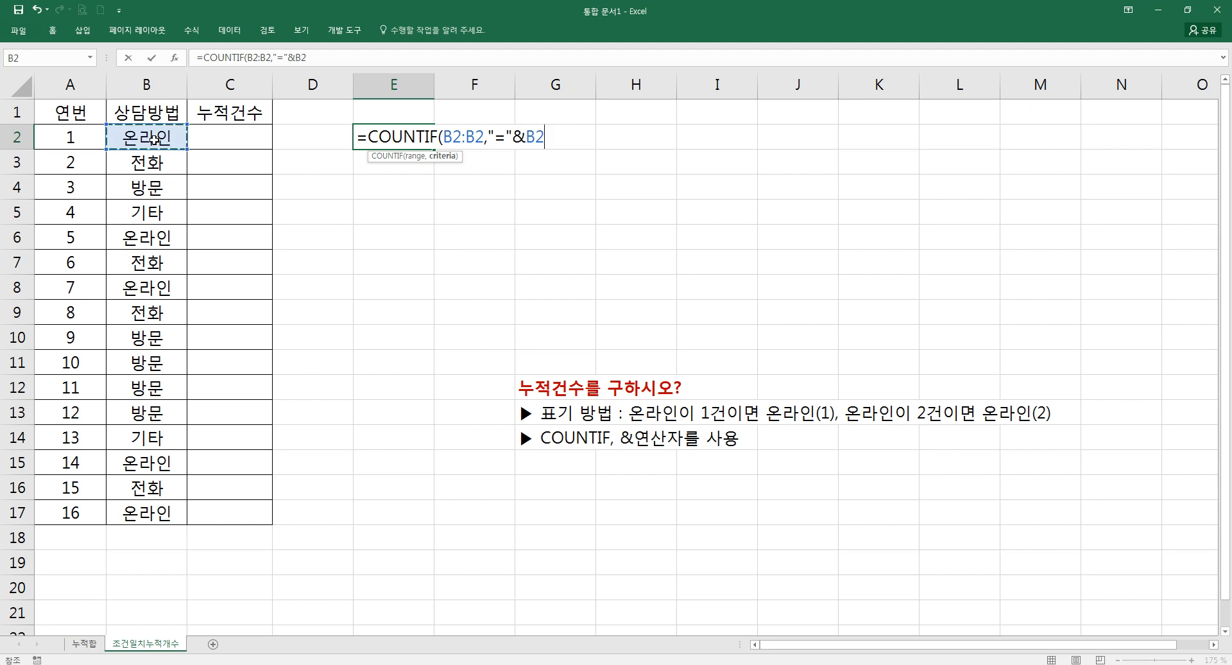
pyautogui.write(')')
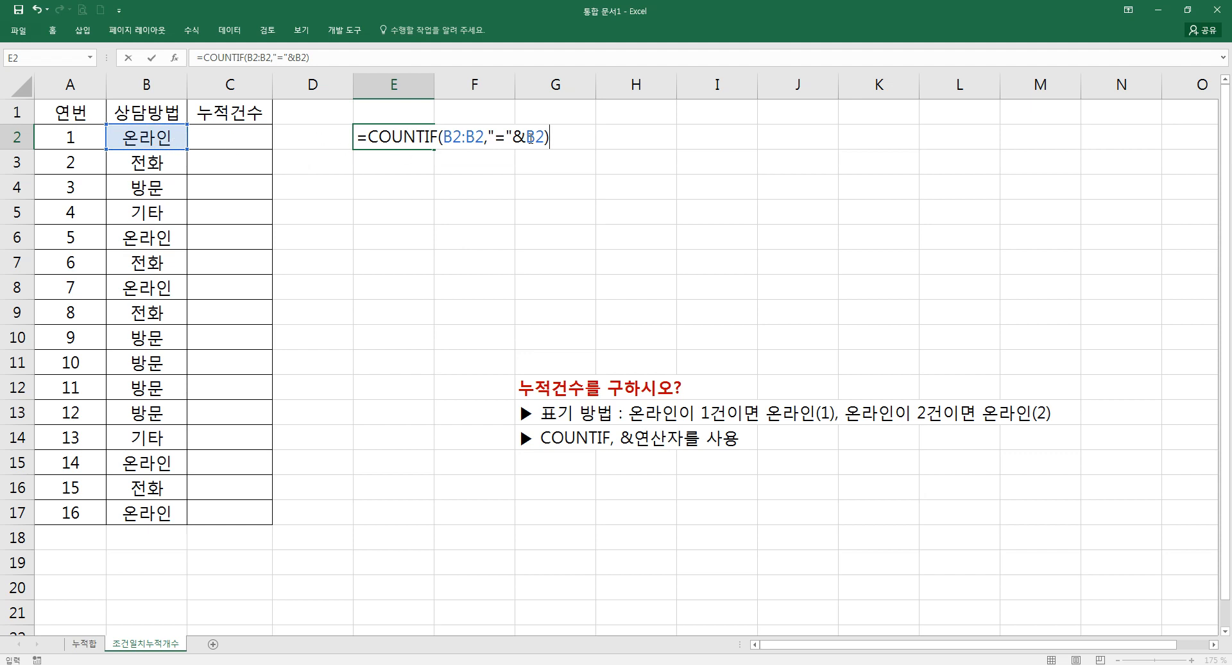
pyautogui.press('Return')
pyautogui.press('Up')
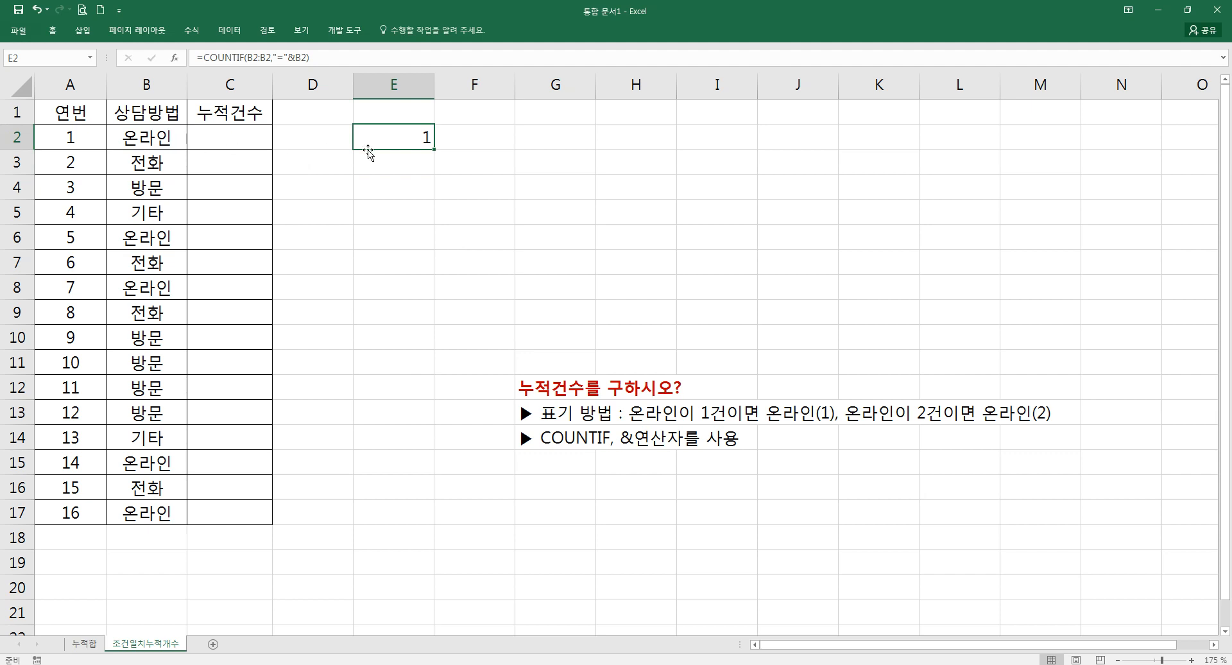
# - Make the start of the E2 count range absolute so the formula is =COUNTIF($B$2:B2,"="&B2)
pyautogui.doubleClick(396, 139)
pyautogui.click(457, 141)
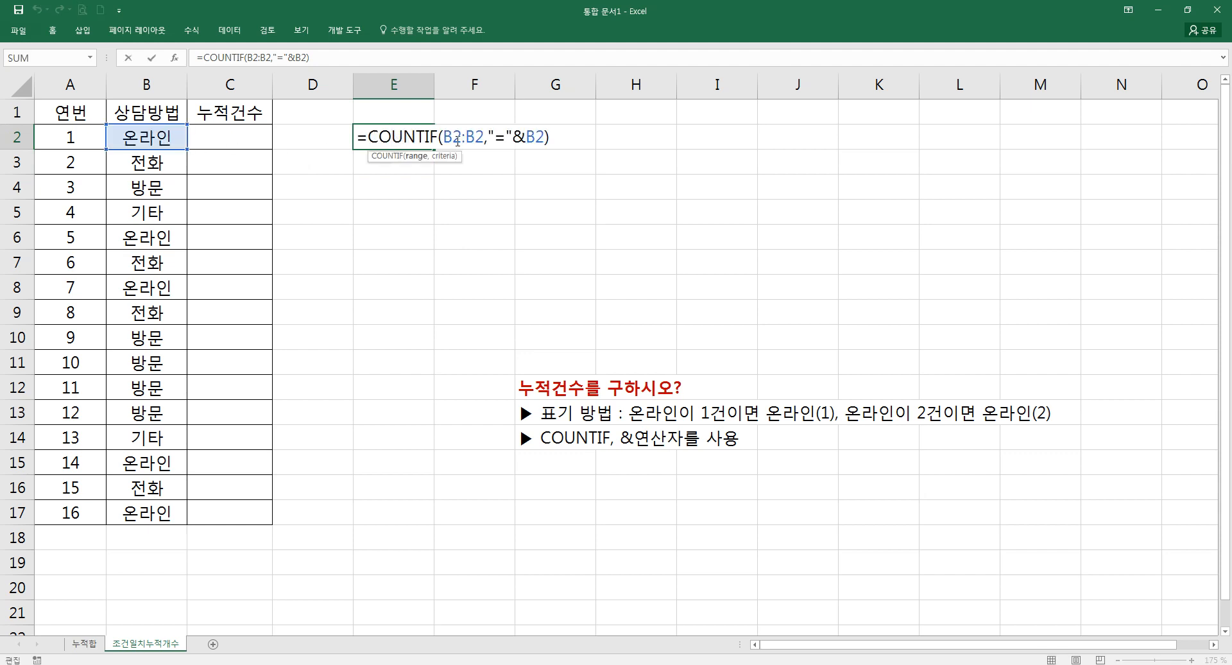
pyautogui.press('F4')
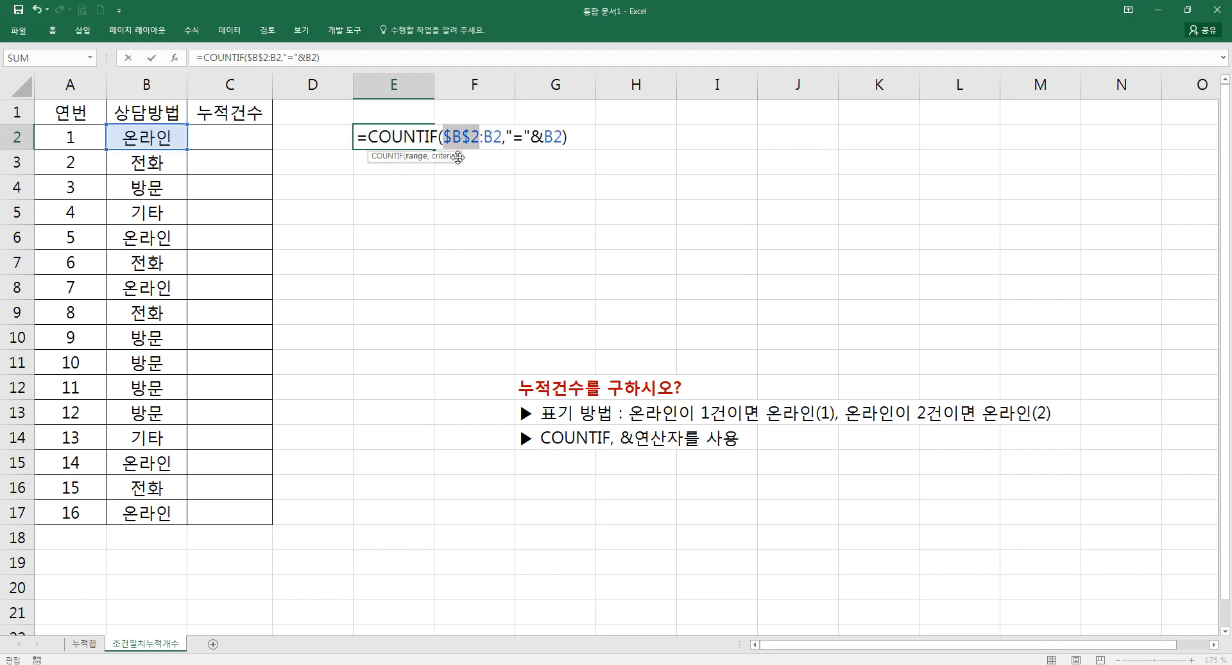
pyautogui.press('Return')
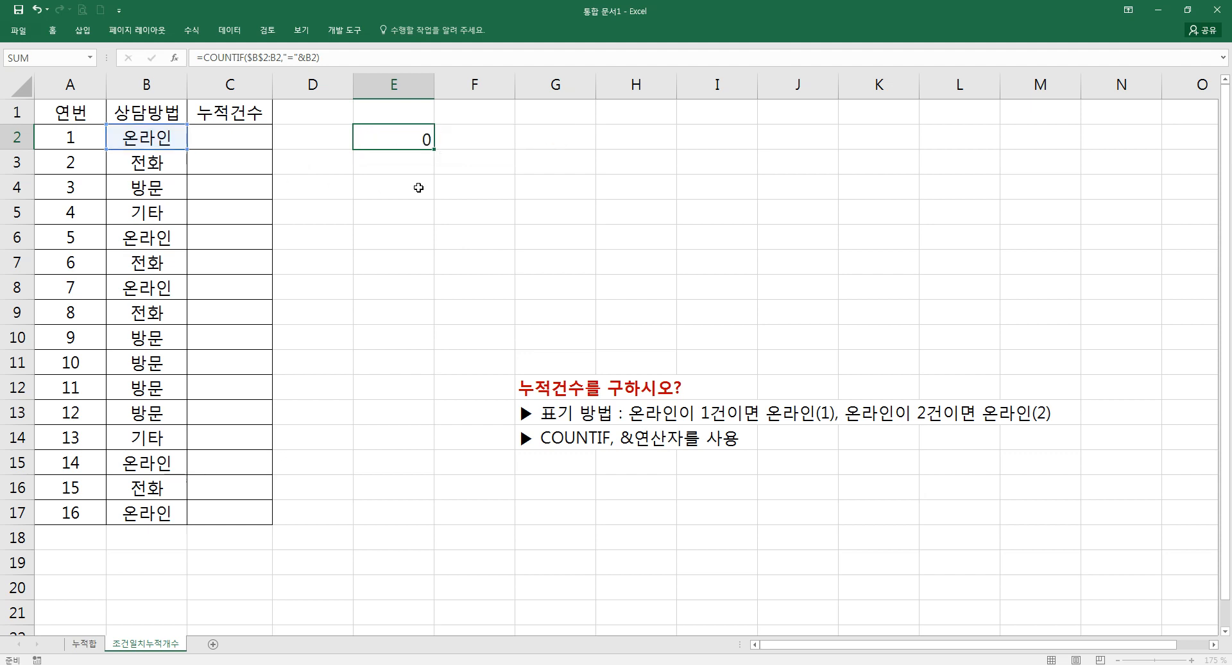
# - Copy the E2 formula down to E3 and E4, checking the range references in each copy
pyautogui.click(420, 140)
pyautogui.moveTo(435, 149); pyautogui.dragTo(424, 170)
pyautogui.click(421, 169)
pyautogui.doubleClick(420, 169)
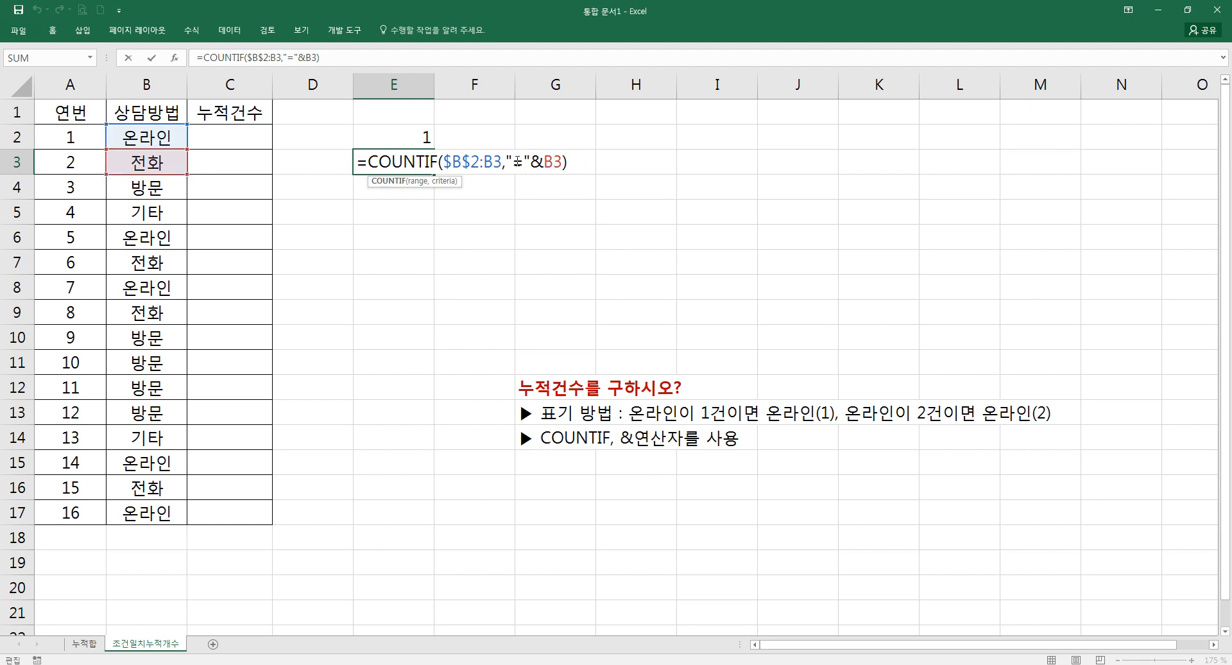
pyautogui.press('Escape')
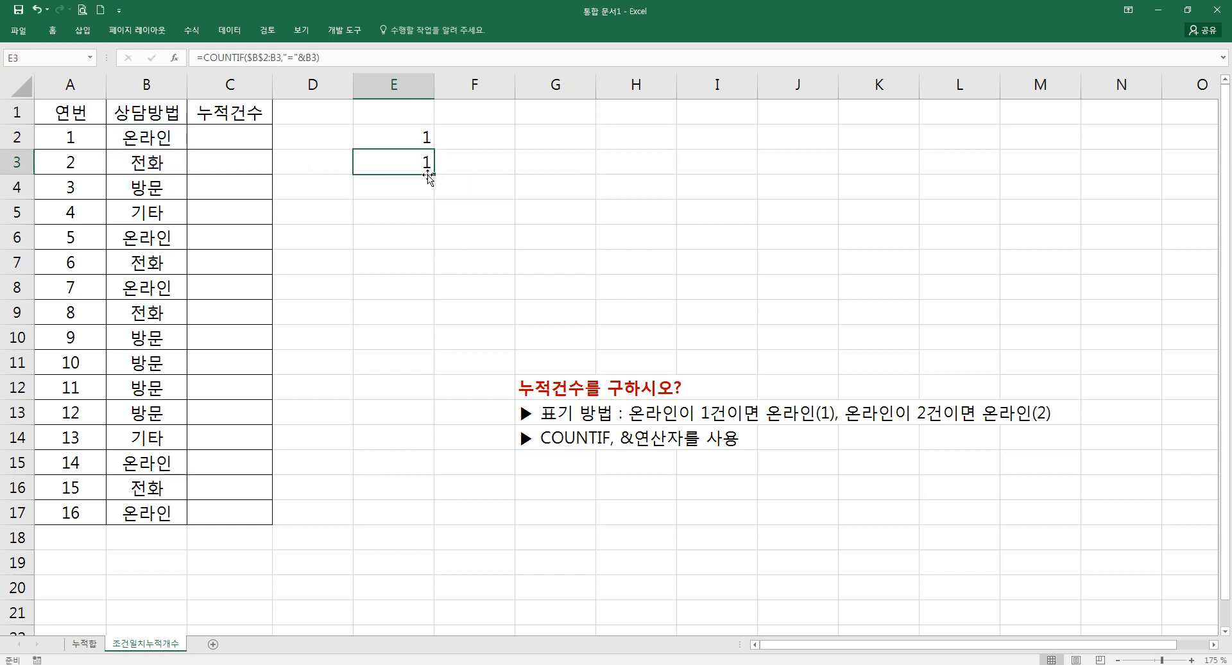
pyautogui.moveTo(433, 173); pyautogui.dragTo(426, 201)
pyautogui.doubleClick(413, 194)
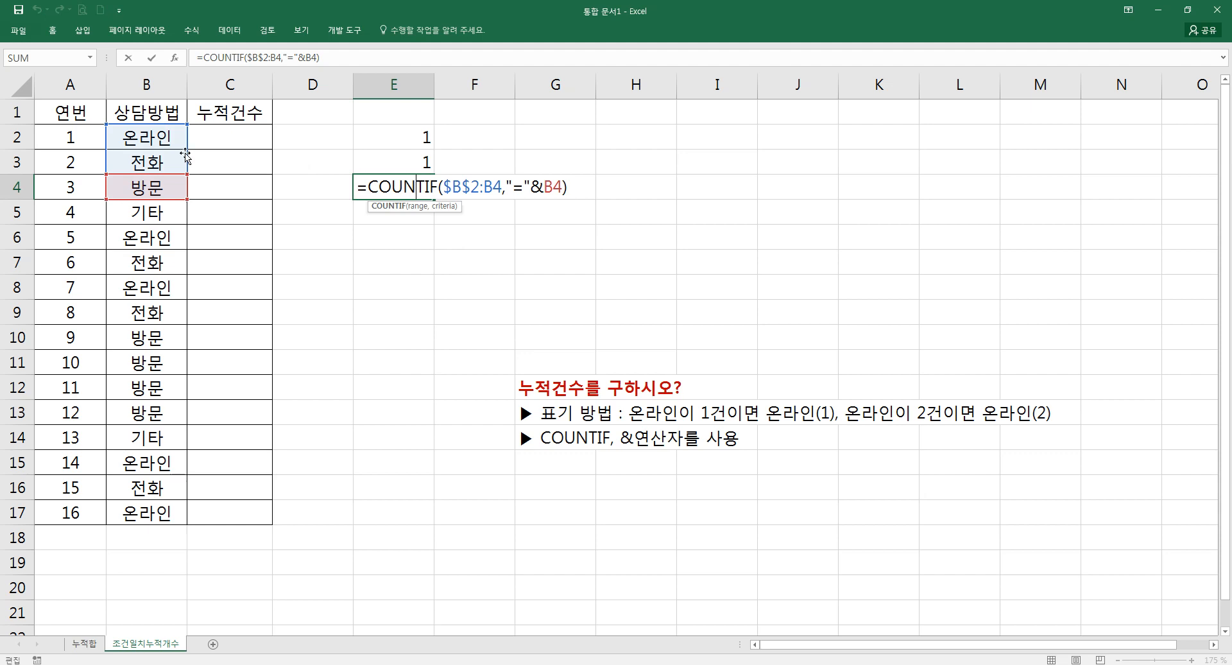
pyautogui.press('Return')
pyautogui.click(414, 190)
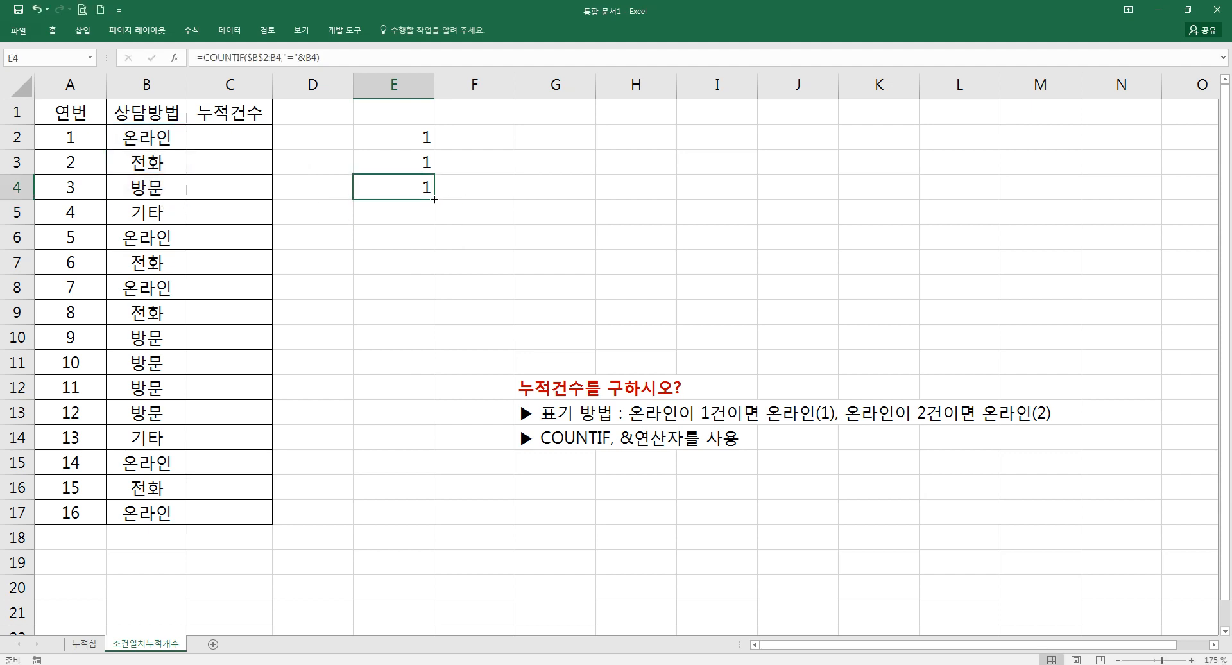
# - Fill the COUNTIF formula from E4 down through E17, checking the range references in E5 and E6
pyautogui.moveTo(434, 199); pyautogui.dragTo(432, 226)
pyautogui.doubleClick(411, 212)
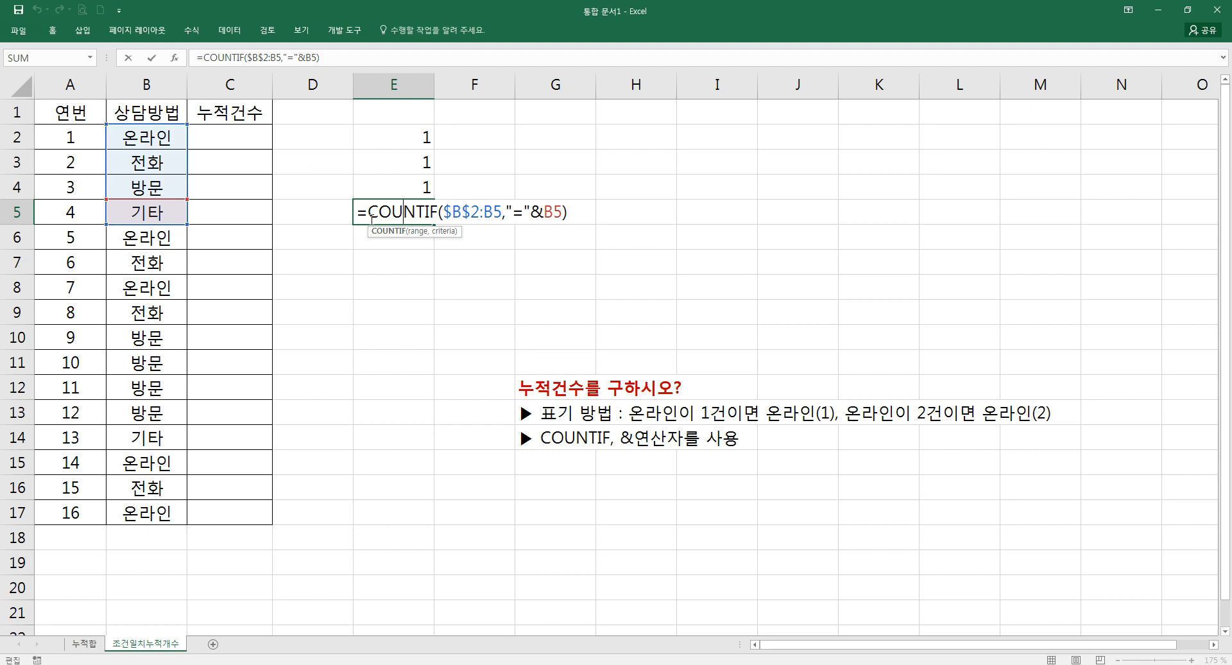
pyautogui.press('Return')
pyautogui.click(426, 210)
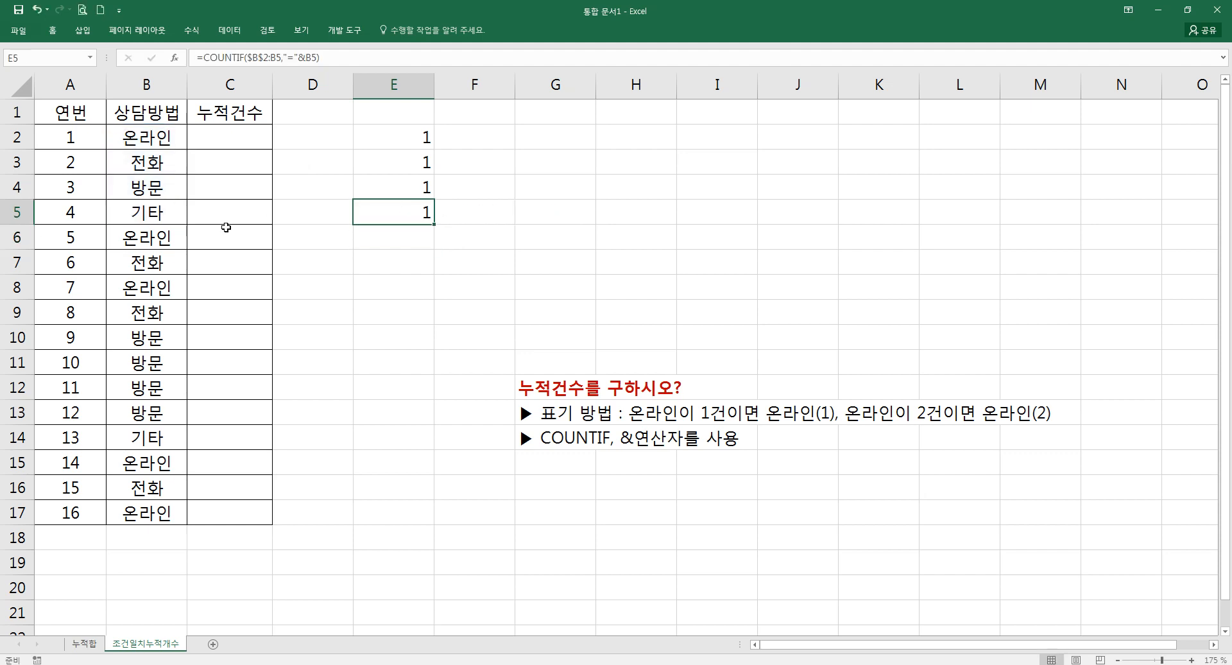
pyautogui.moveTo(429, 236); pyautogui.dragTo(436, 252)
pyautogui.doubleClick(420, 237)
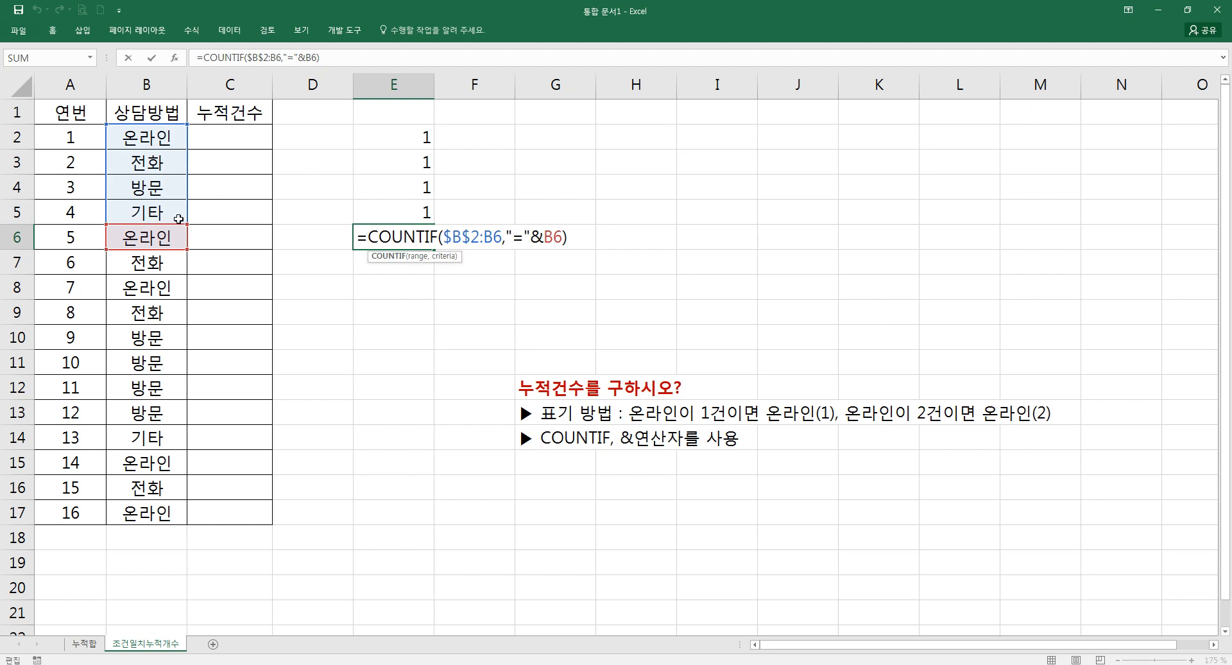
pyautogui.press('Return')
pyautogui.click(420, 239)
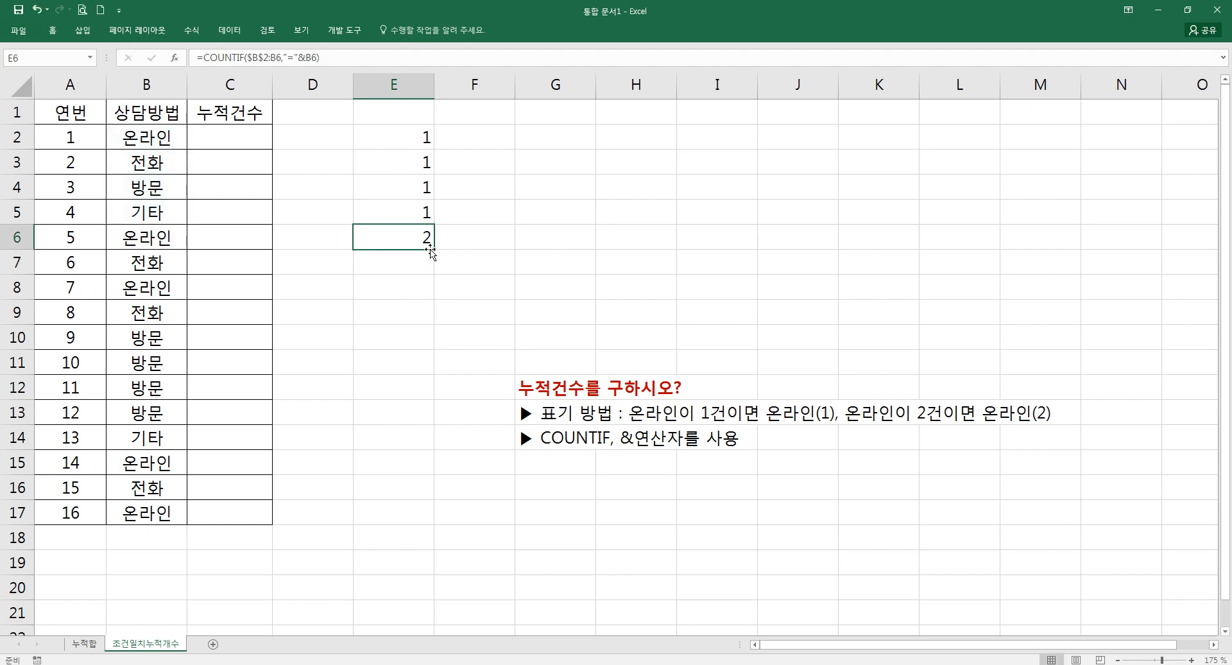
pyautogui.moveTo(434, 249); pyautogui.dragTo(414, 513)
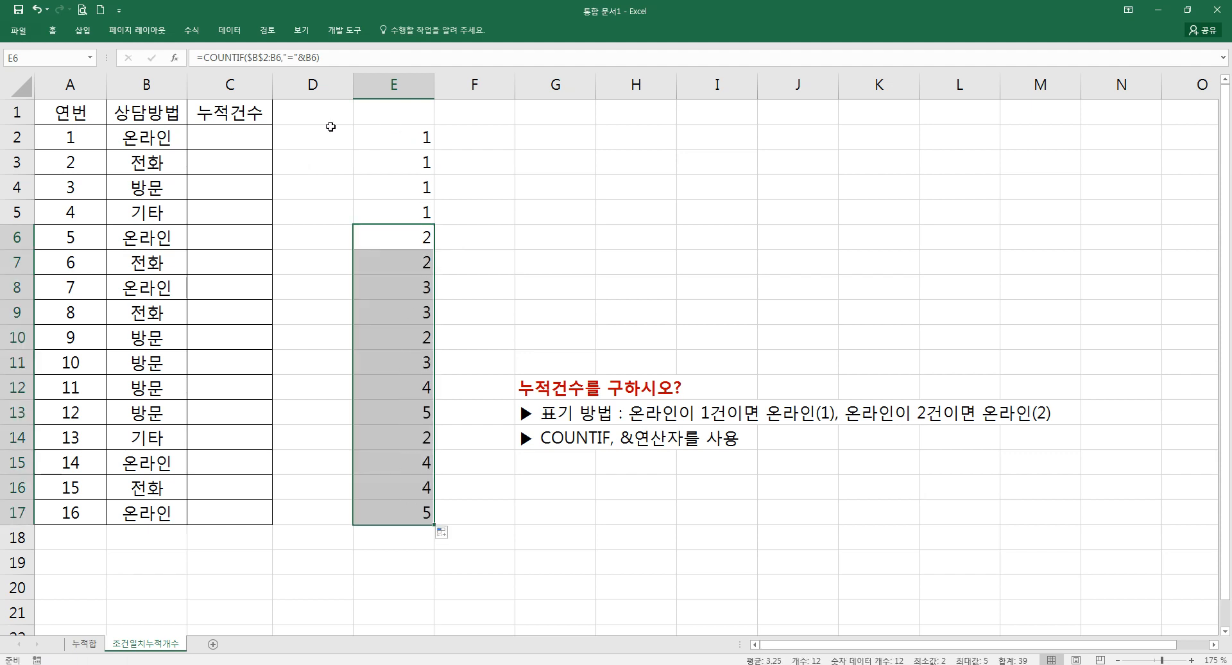
# - Clear the trial COUNTIF formulas from E2:E17
pyautogui.moveTo(415, 134); pyautogui.dragTo(404, 507)
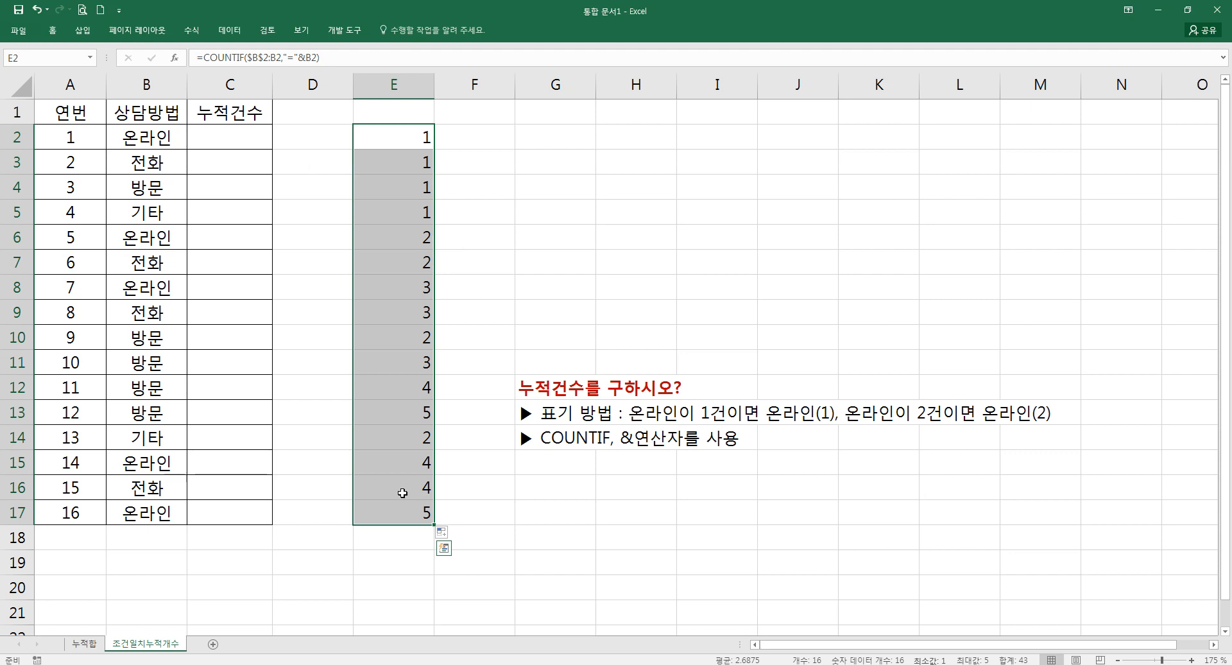
pyautogui.press('Delete')
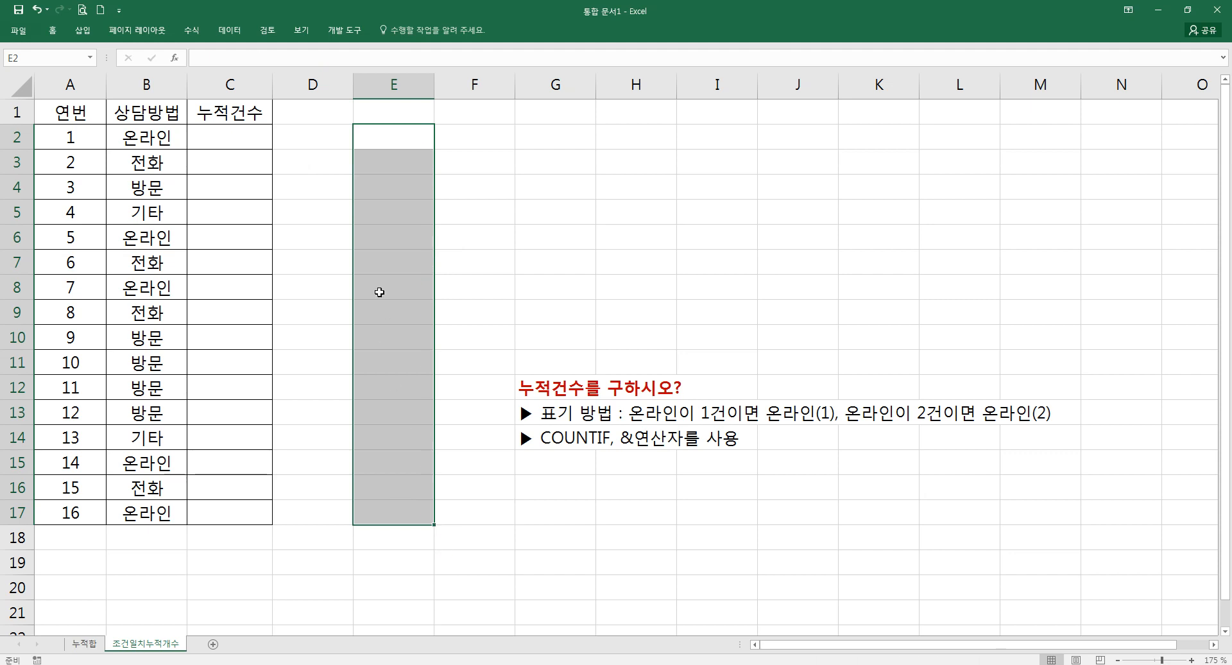
pyautogui.hotkey('ctrl', 'z')
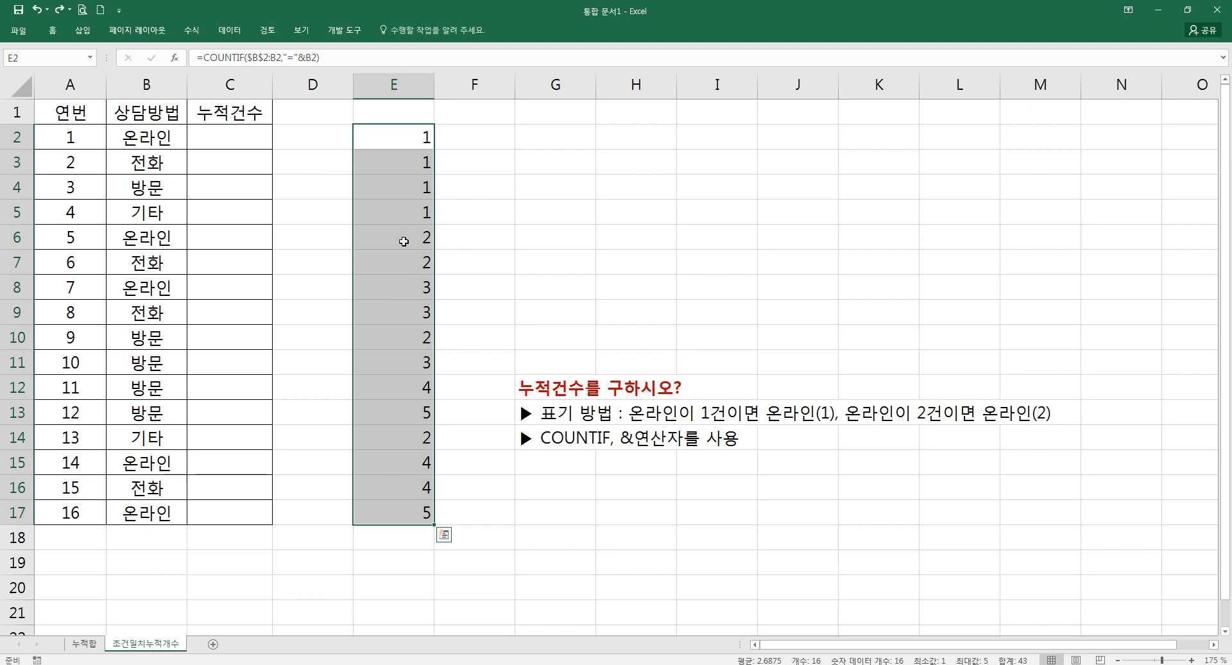
pyautogui.press('Delete')
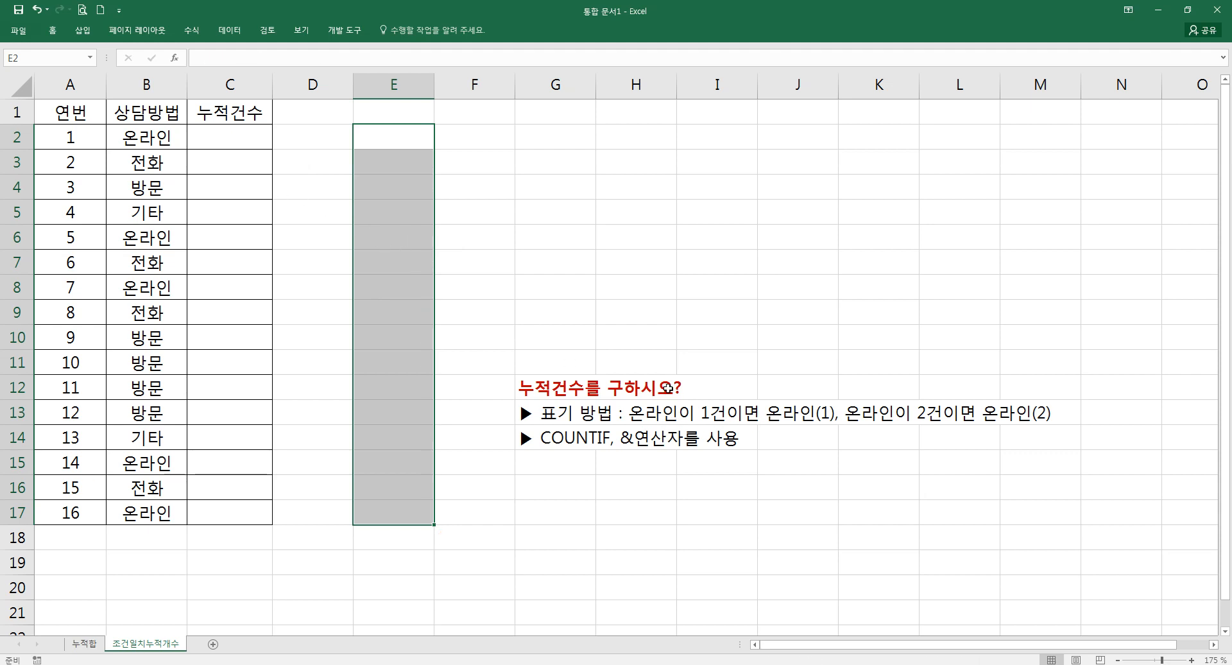
# - Begin the C2 formula under 누적건수 with =B2&"("& to join the 상담방법 value and an opening parenthesis
pyautogui.click(243, 139)
pyautogui.write('=')
pyautogui.click(159, 137)
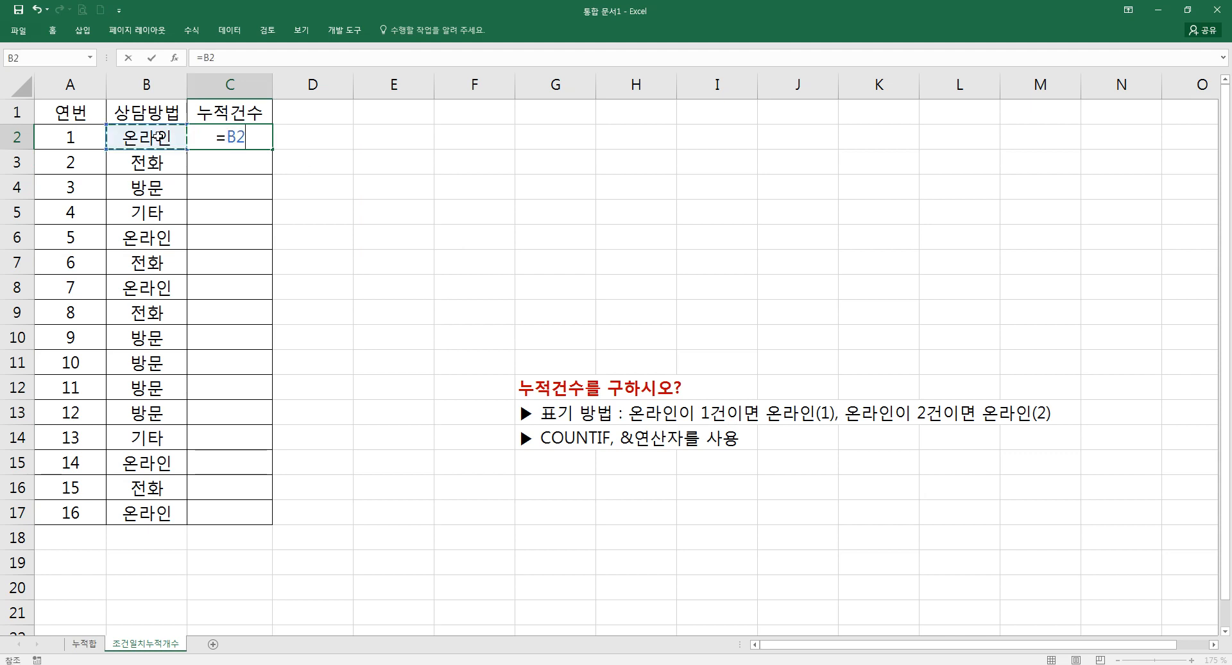
pyautogui.write('(')
pyautogui.press('BackSpace')
pyautogui.write('&')
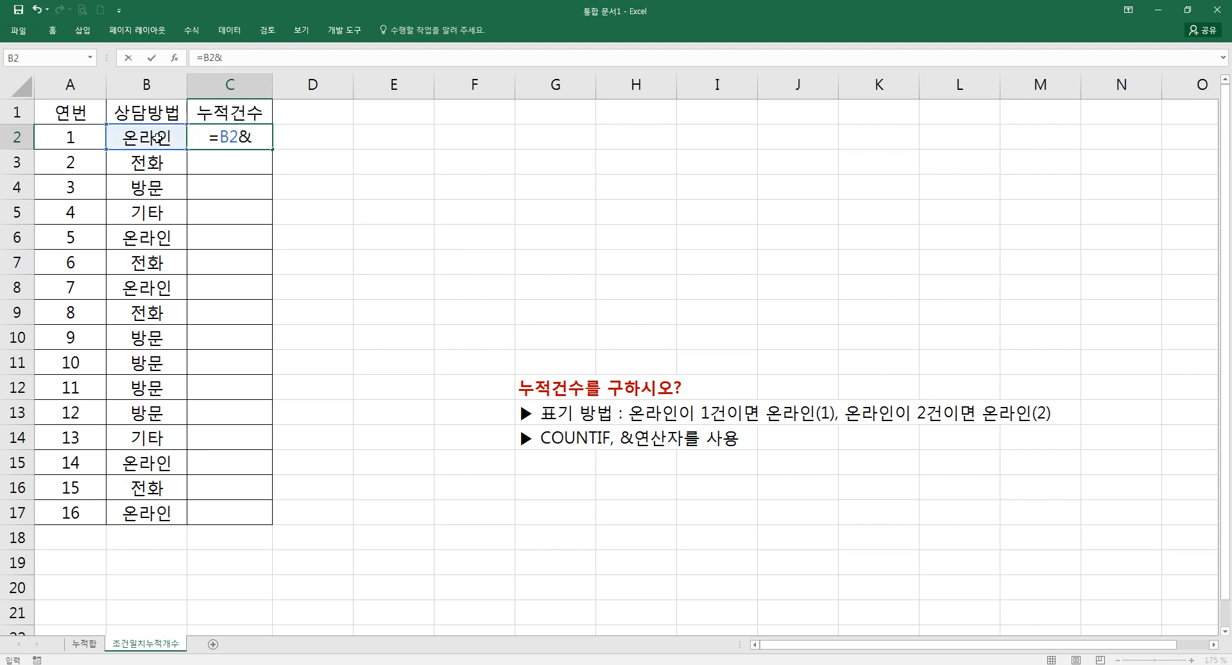
pyautogui.write('"("&')
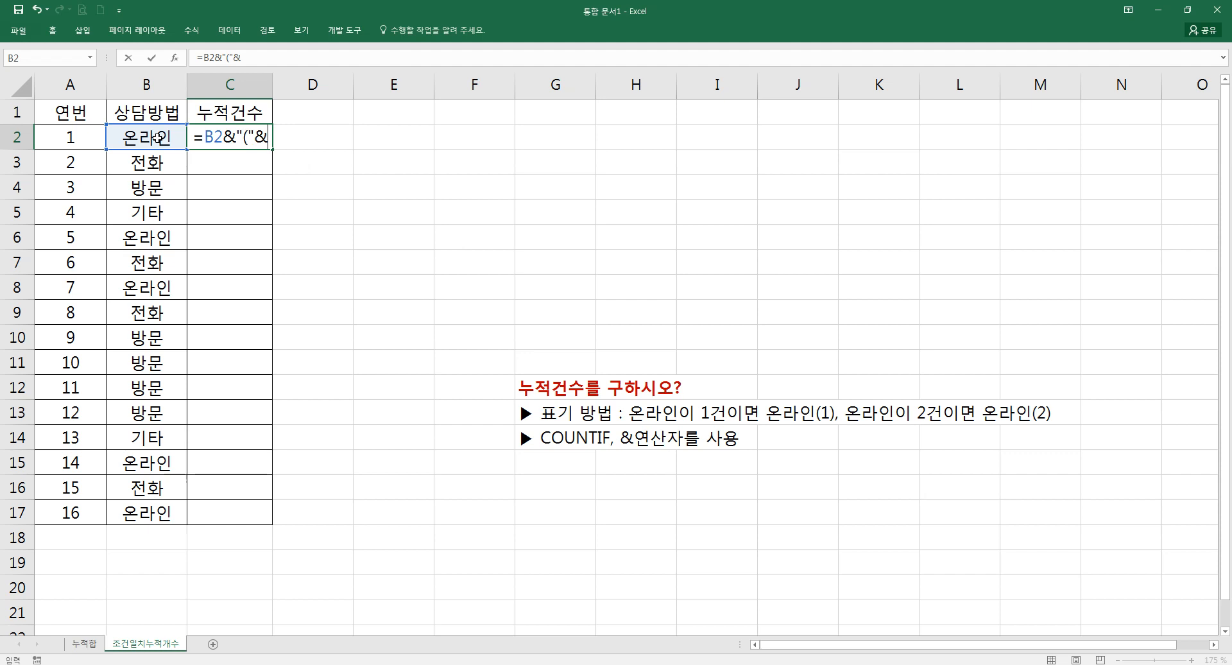
# - Add the COUNTIF function to the C2 formula with B2:B2 as its count range
pyautogui.write('count')
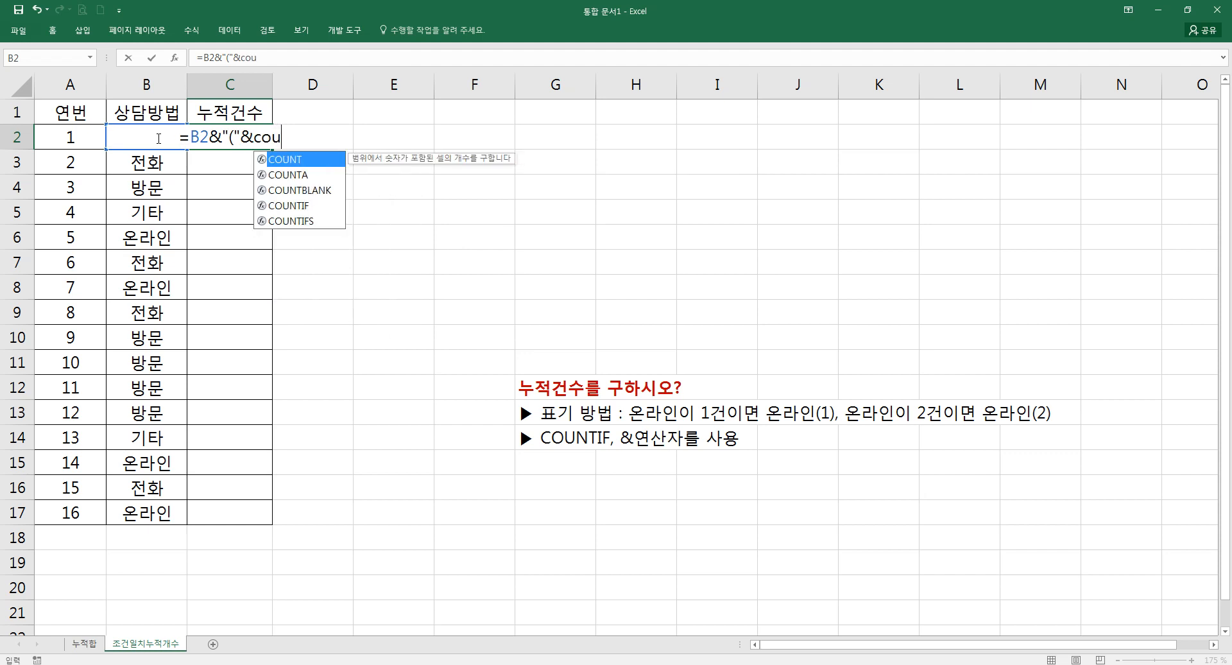
pyautogui.press('Down')
pyautogui.press('Down')
pyautogui.press('Down')
pyautogui.press('Tab')
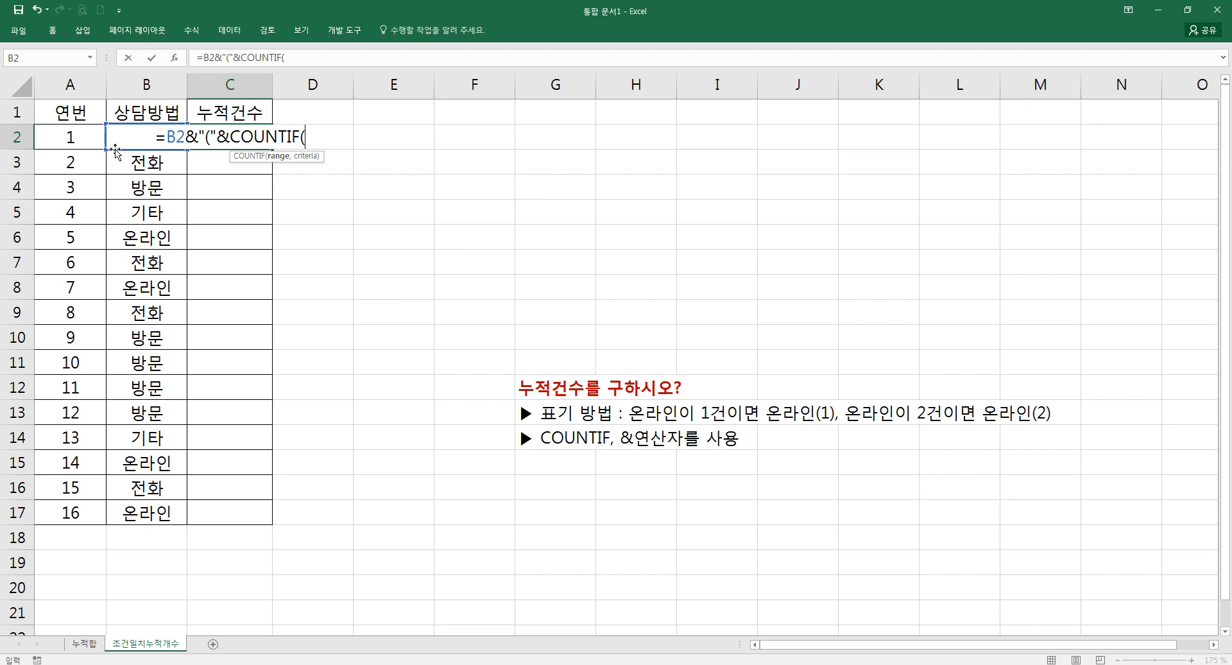
pyautogui.click(135, 114)
pyautogui.press('Down')
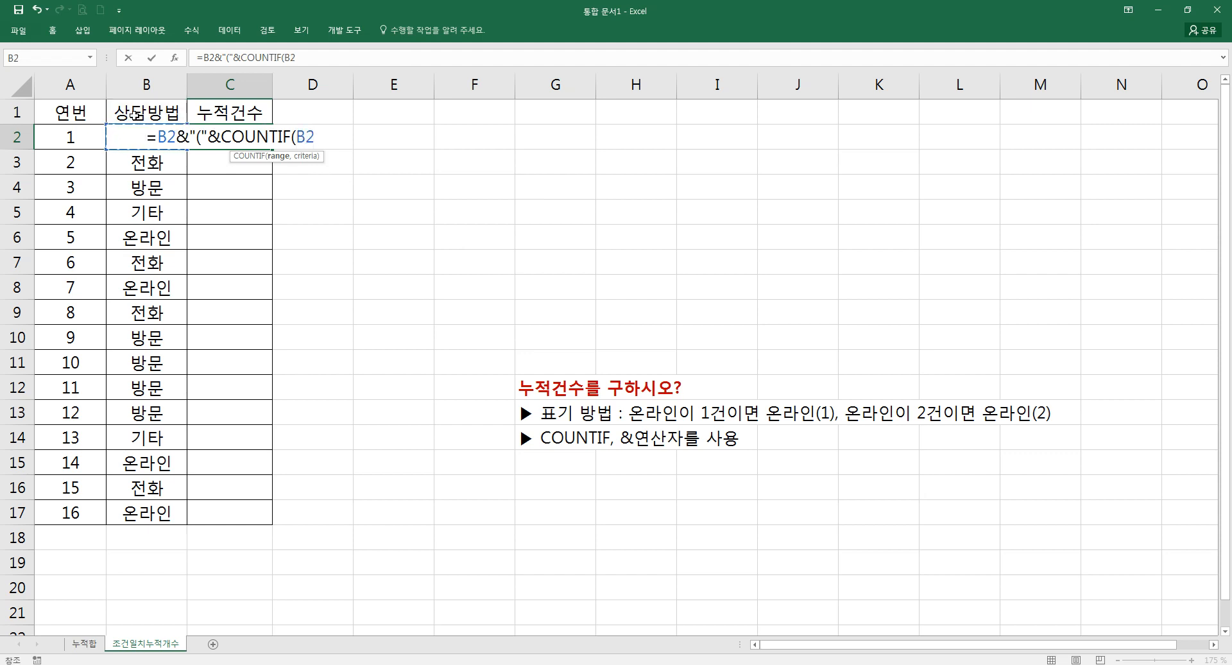
pyautogui.press('F8')
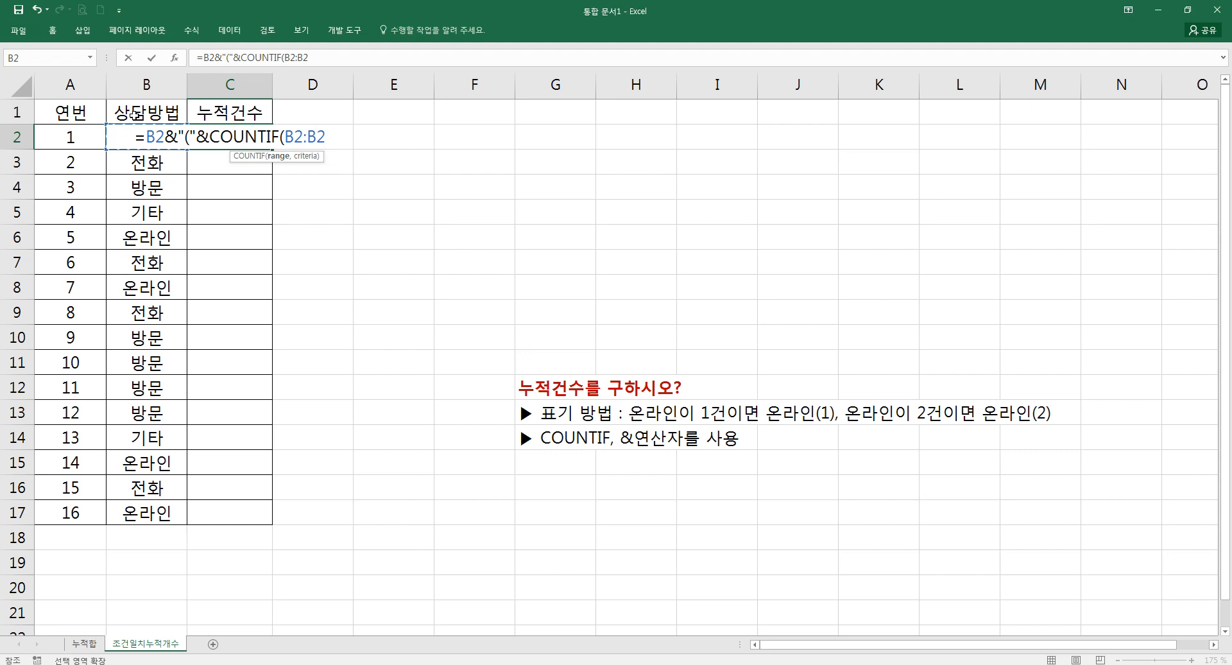
# - Make the start of the COUNTIF range in C2 absolute as $B$2:B2 and move on to the criteria argument
pyautogui.click(293, 136)
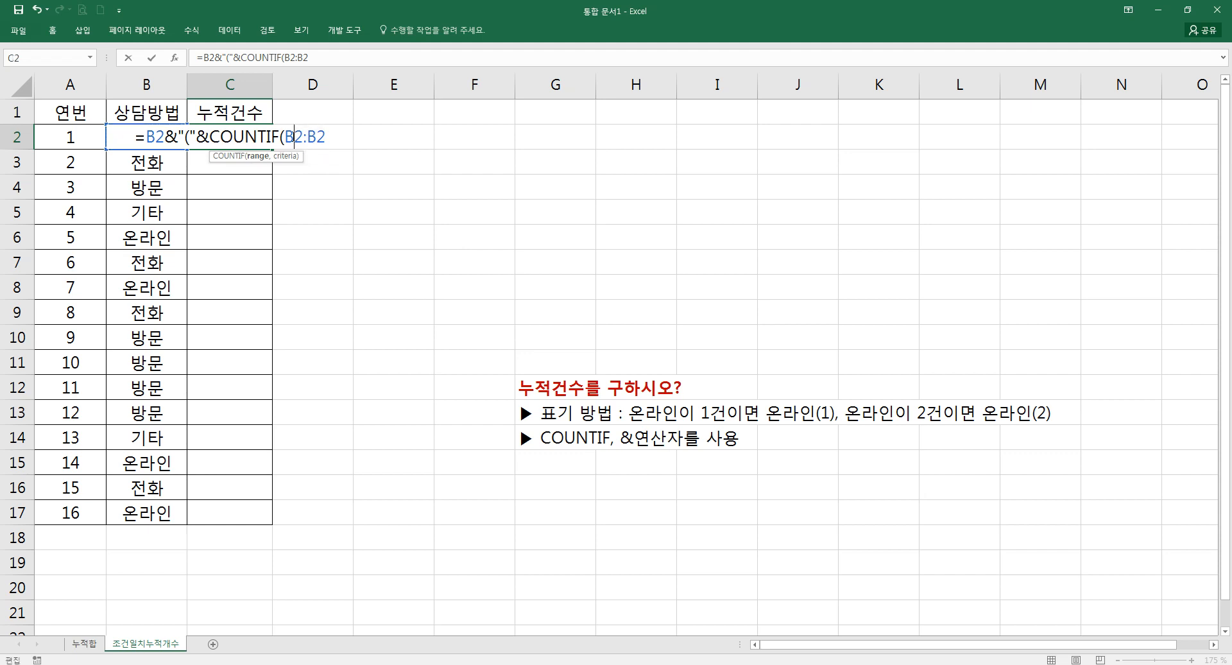
pyautogui.click(310, 135)
pyautogui.write(',')
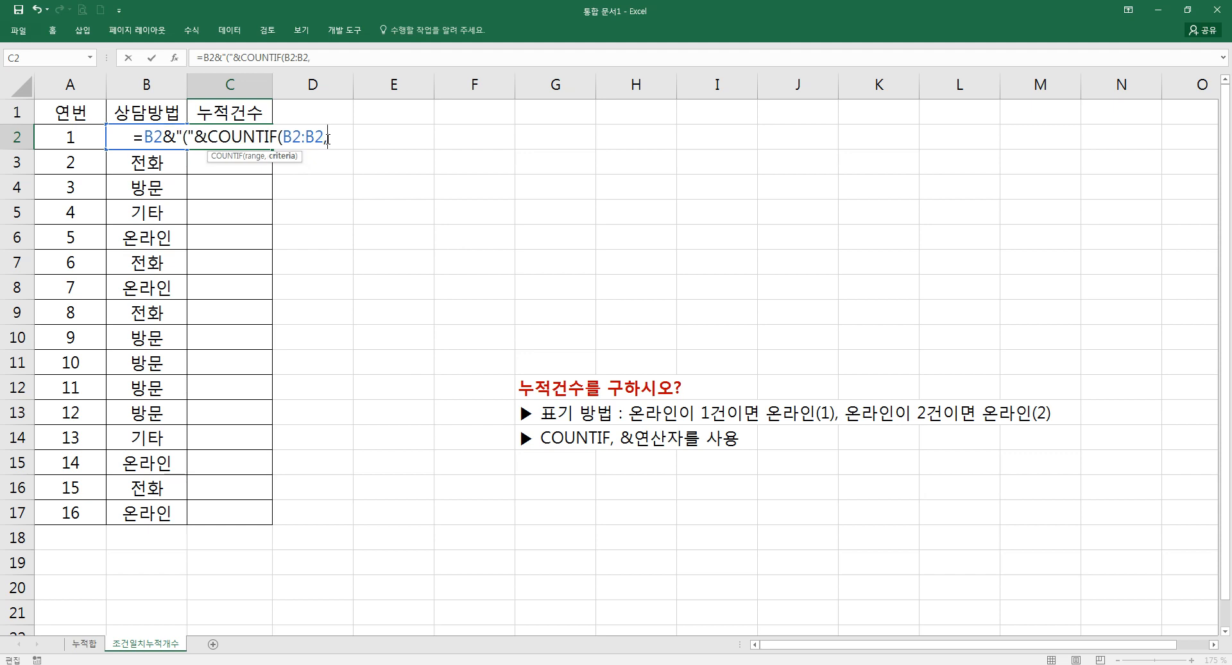
pyautogui.click(293, 135)
pyautogui.press('F4')
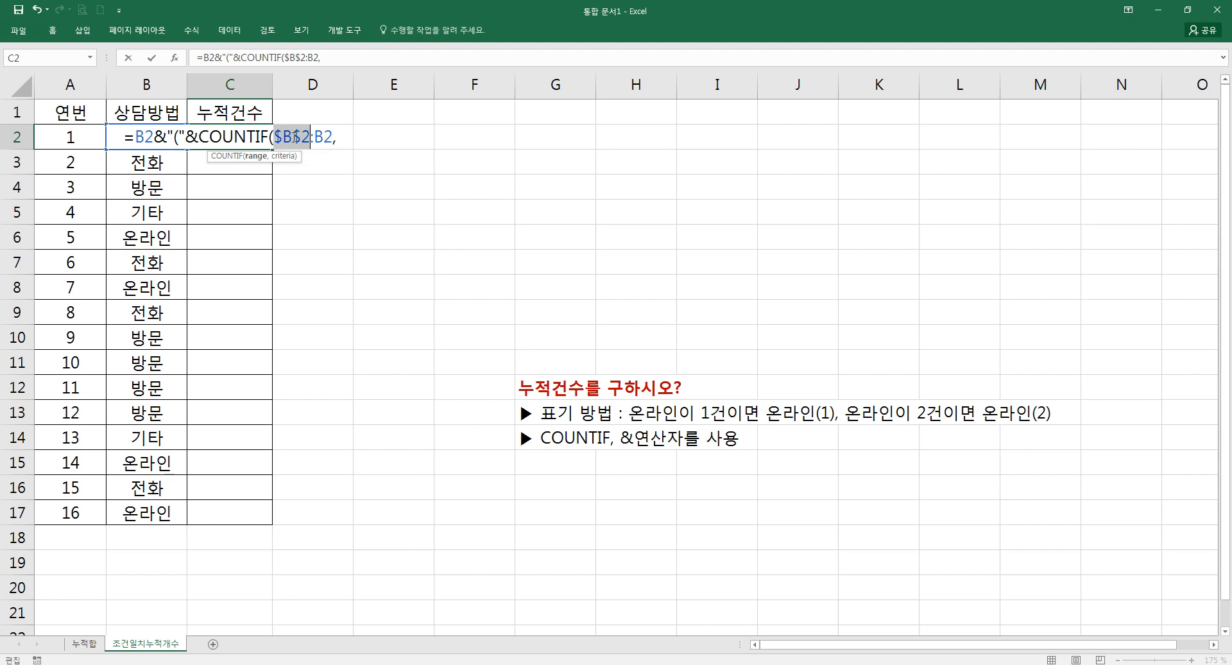
pyautogui.click(348, 141)
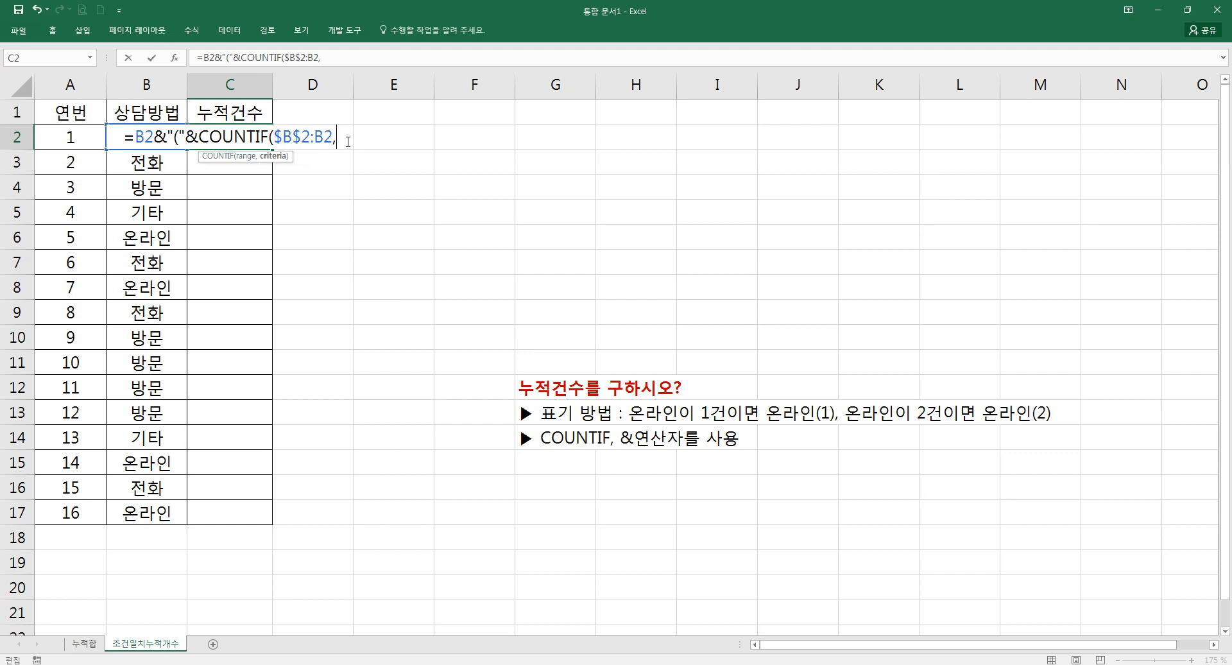
# - Try "="&B2 as the COUNTIF criterion in the C2 formula and remove it again
pyautogui.click(172, 114)
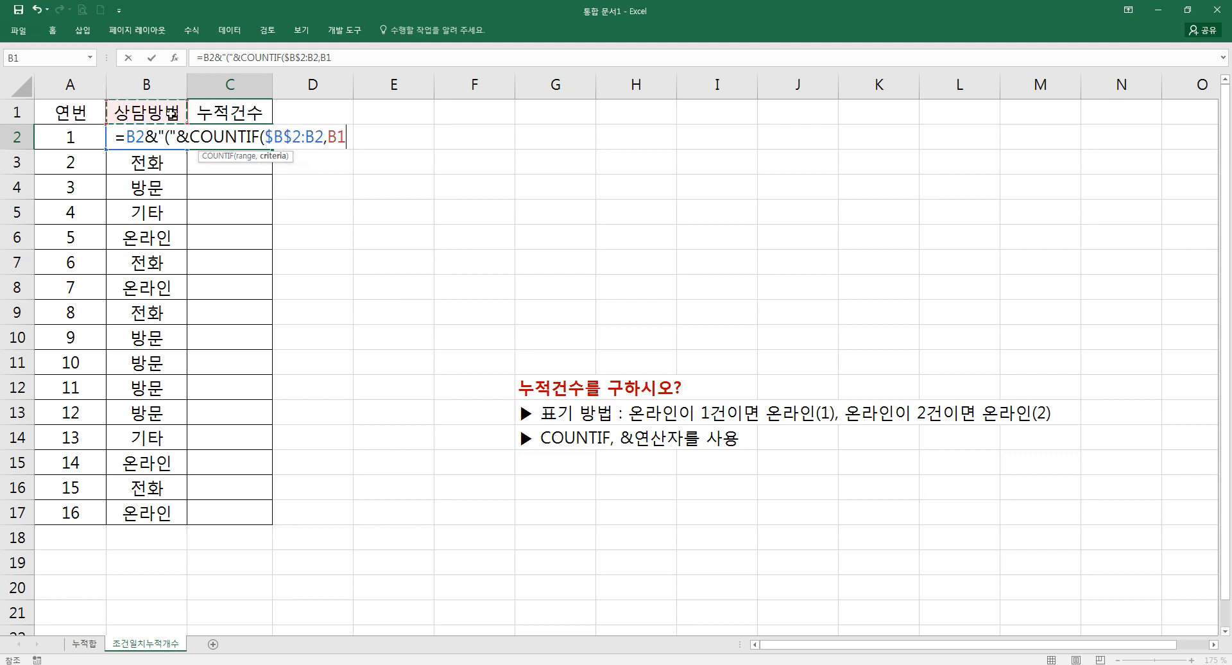
pyautogui.press('Down')
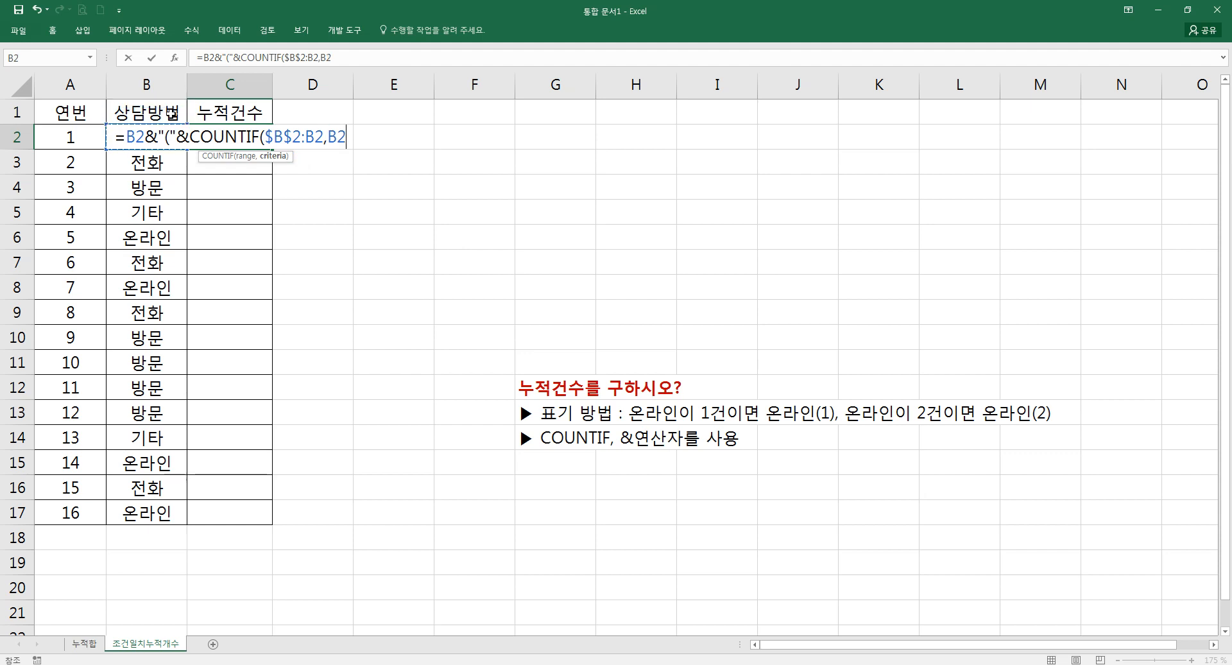
pyautogui.press('BackSpace')
pyautogui.press('BackSpace')
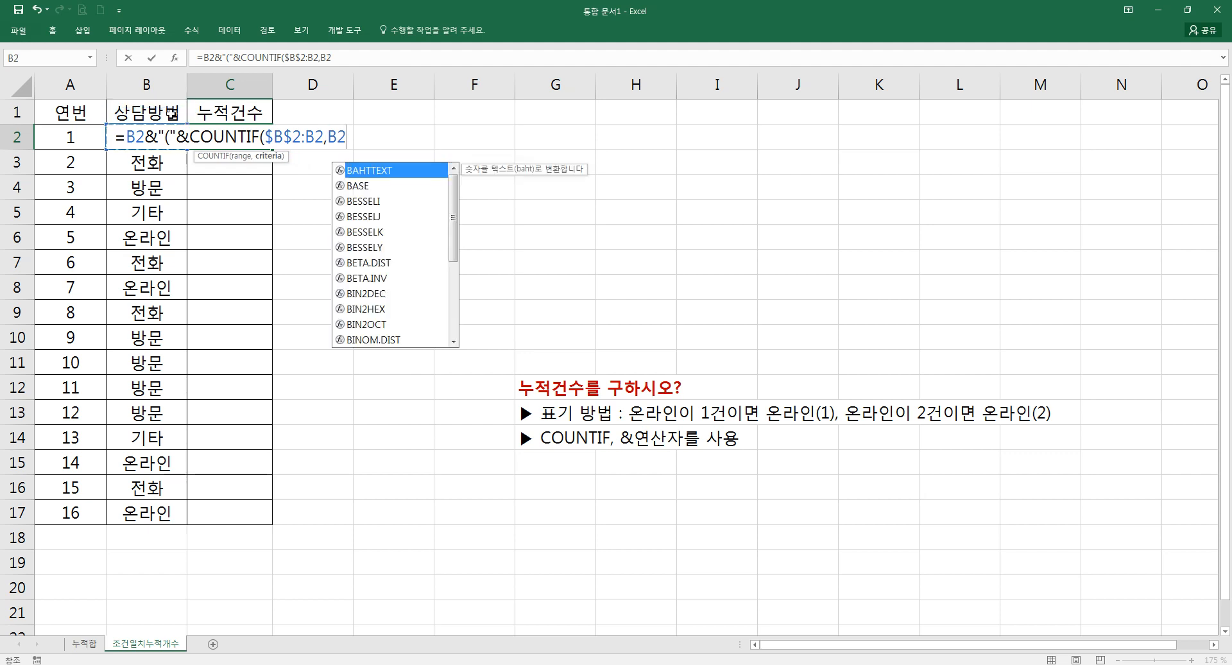
pyautogui.write('"="&')
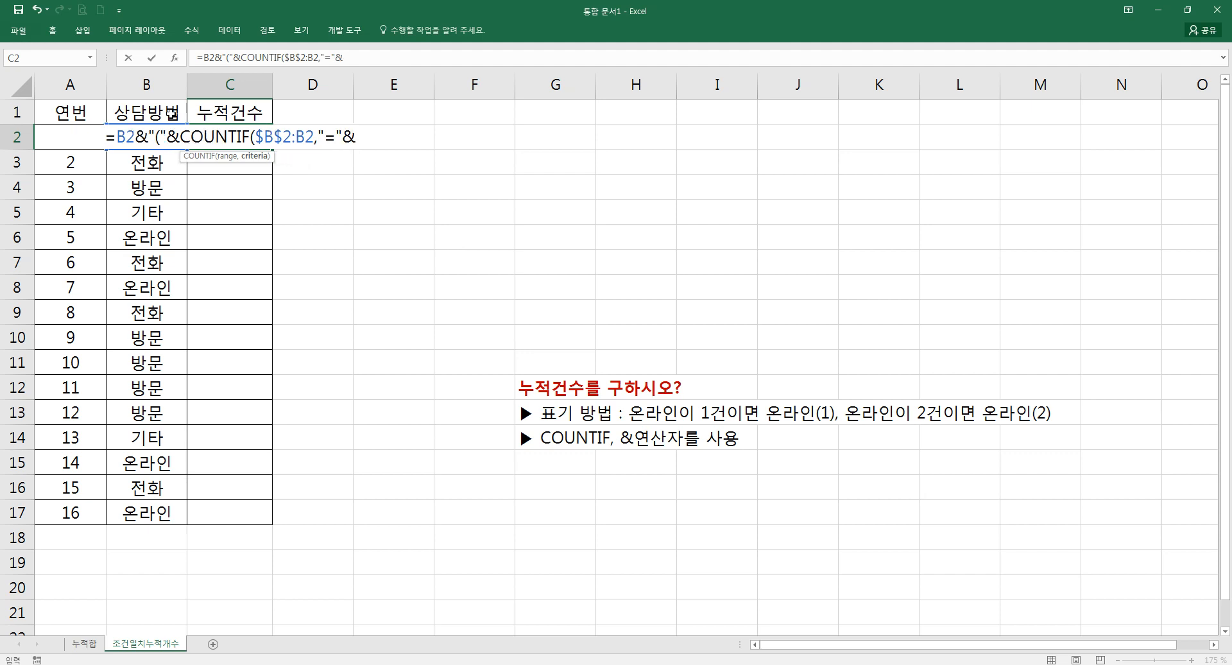
pyautogui.click(172, 113)
pyautogui.press('Down')
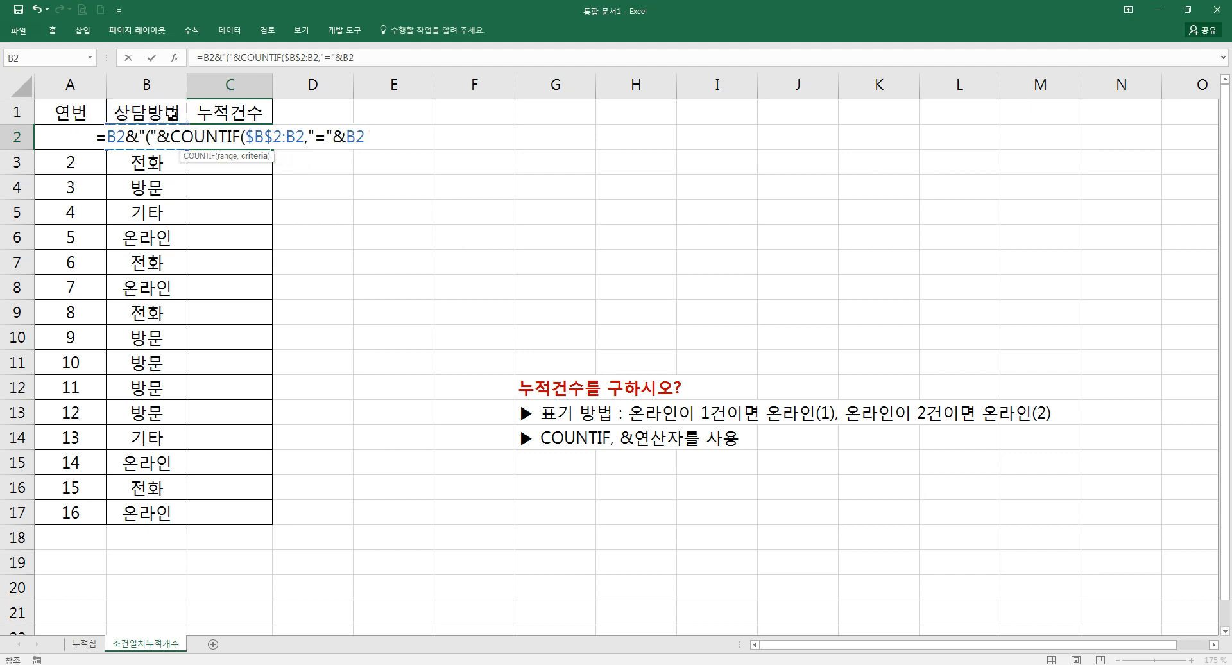
pyautogui.write(')')
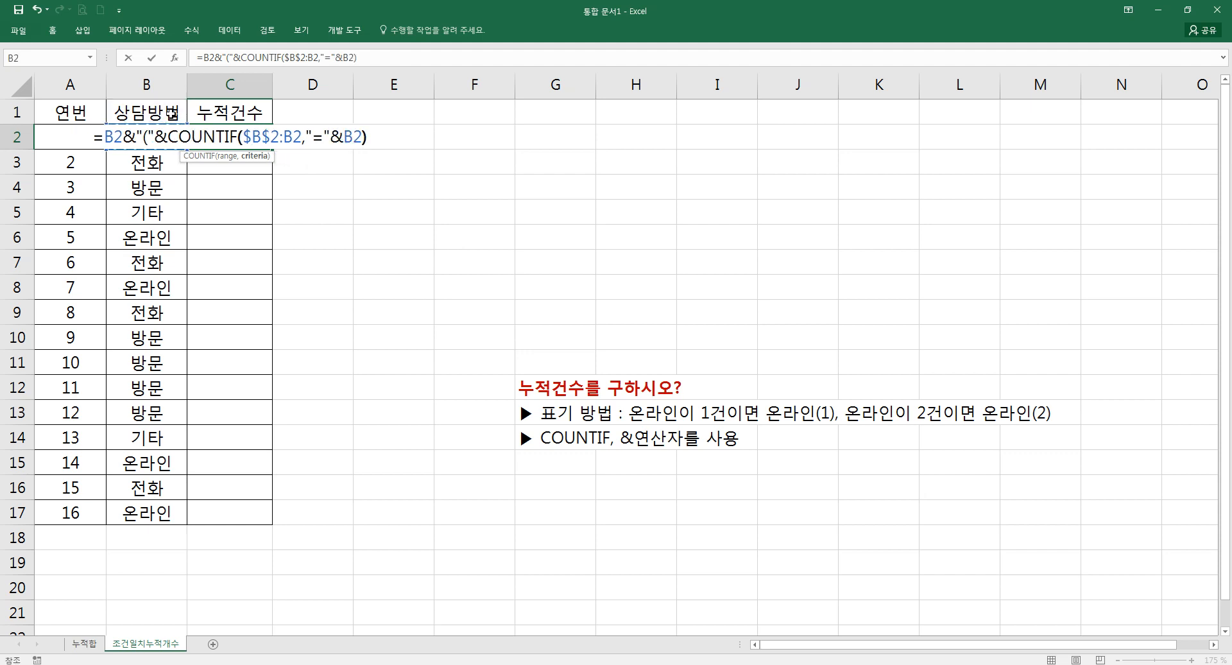
pyautogui.press('BackSpace')
pyautogui.press('BackSpace')
pyautogui.press('BackSpace')
pyautogui.press('BackSpace')
pyautogui.press('BackSpace')
pyautogui.press('BackSpace')
pyautogui.press('BackSpace')
# - Complete C2 as =B2&"("&COUNTIF($B$2:B2,B2)&")" and widen column C slightly
pyautogui.click(172, 115)
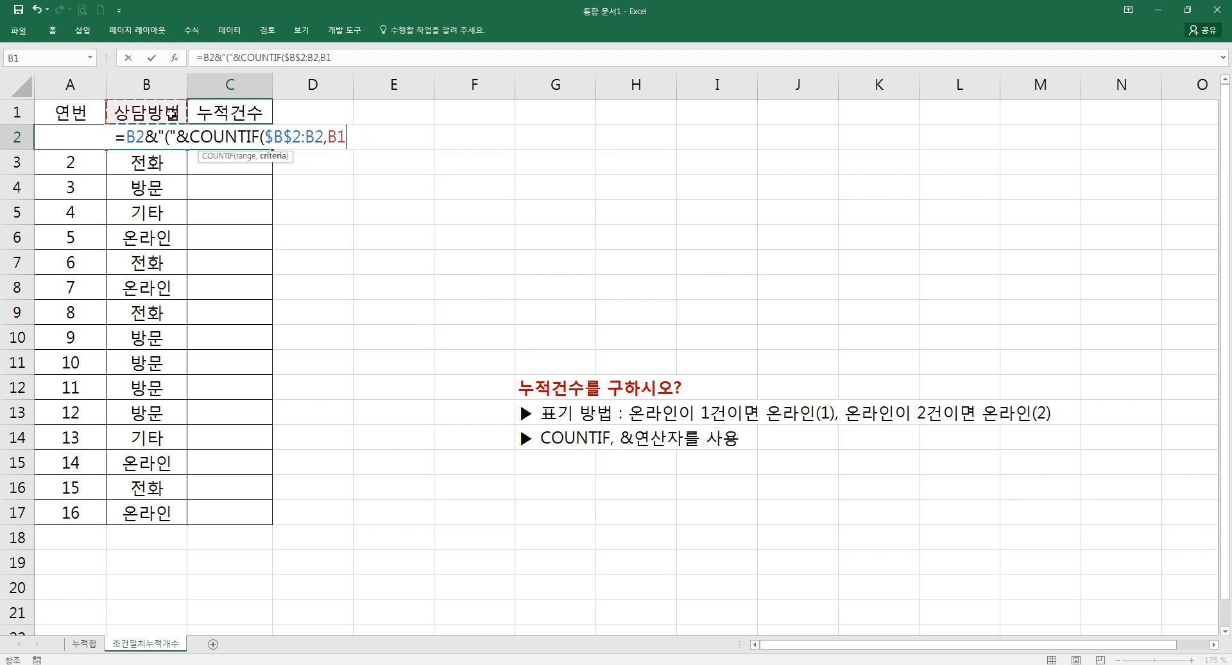
pyautogui.press('Down')
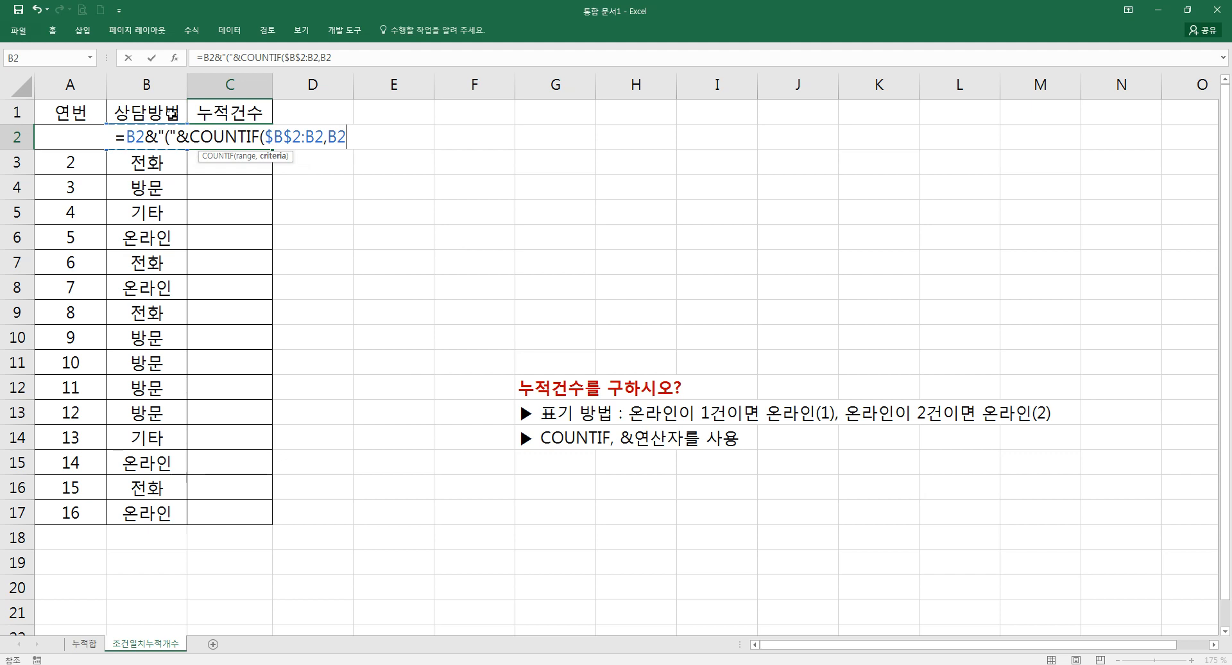
pyautogui.write(')')
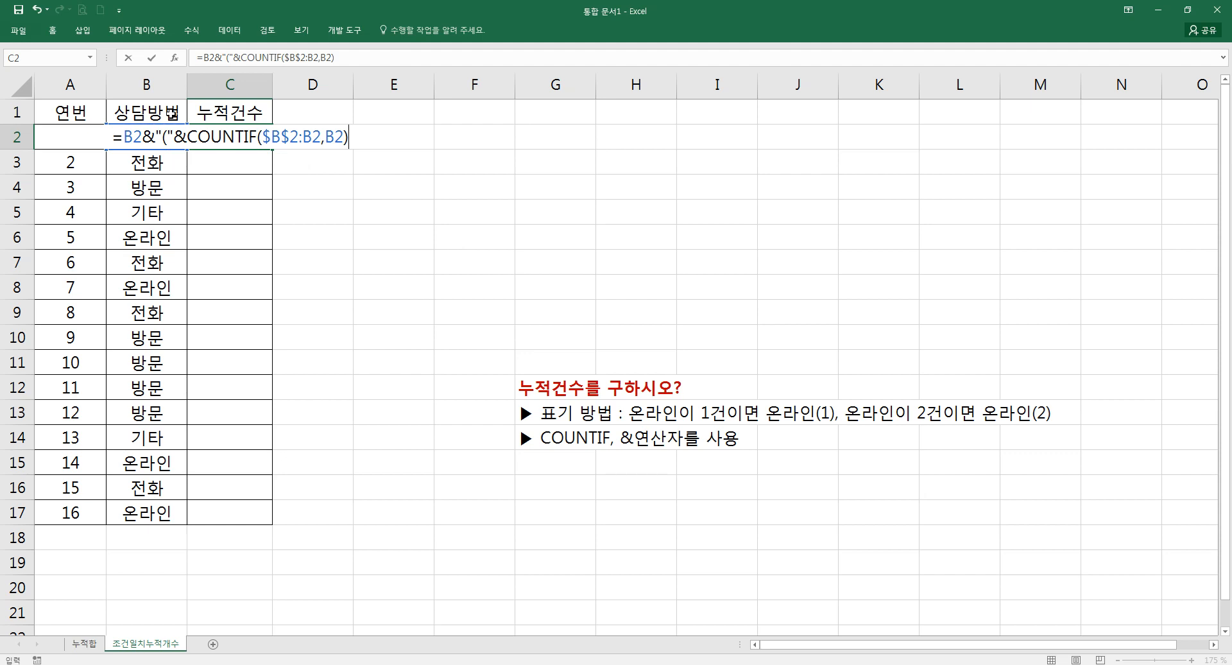
pyautogui.write('&")"')
pyautogui.press('Return')
pyautogui.press('Up')
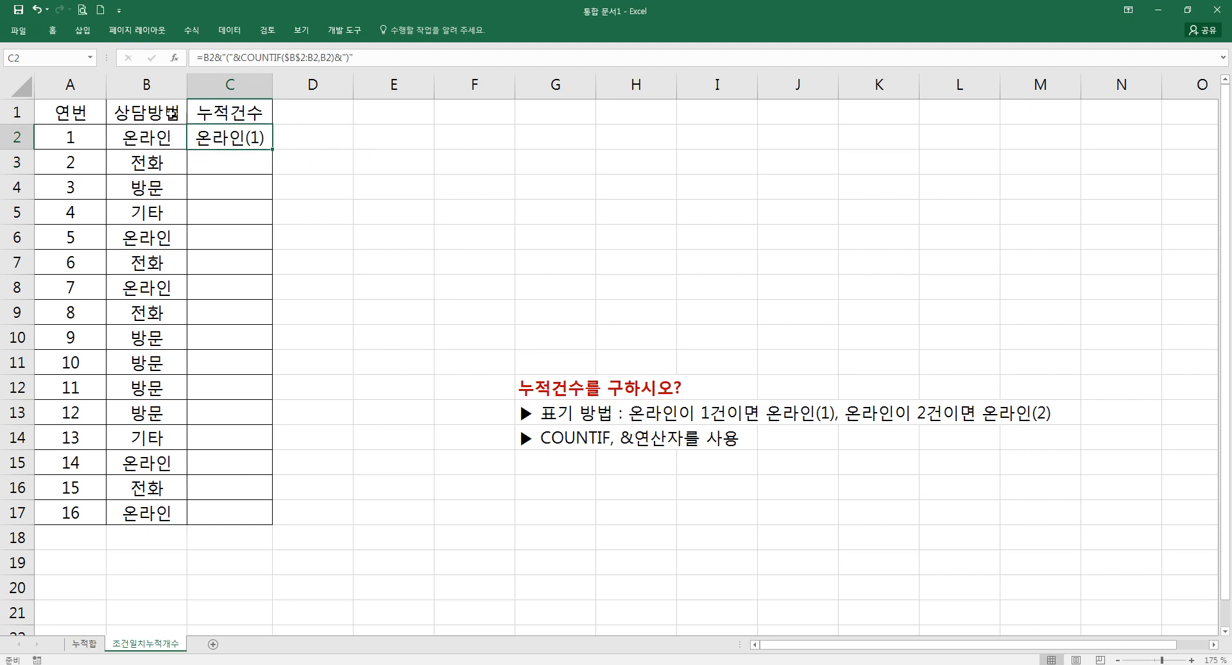
pyautogui.moveTo(272, 87); pyautogui.dragTo(284, 88)
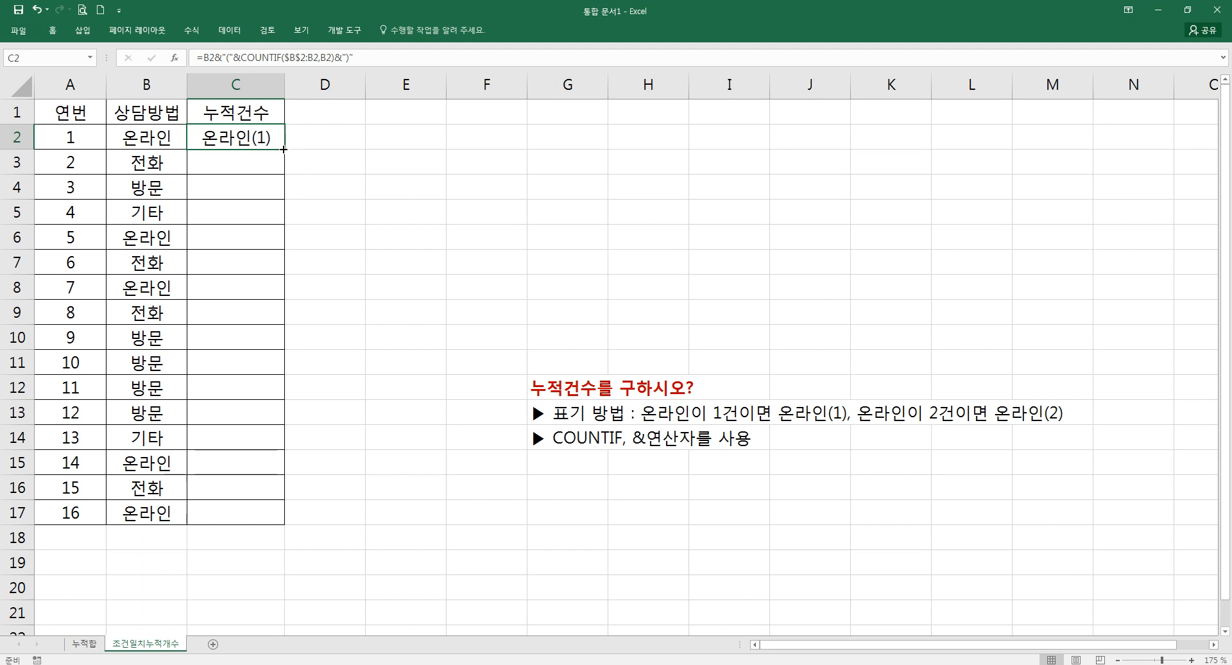
# - Copy the C2 formula down to C3 and check the cell references in the copy
pyautogui.moveTo(287, 150); pyautogui.dragTo(285, 175)
pyautogui.doubleClick(219, 170)
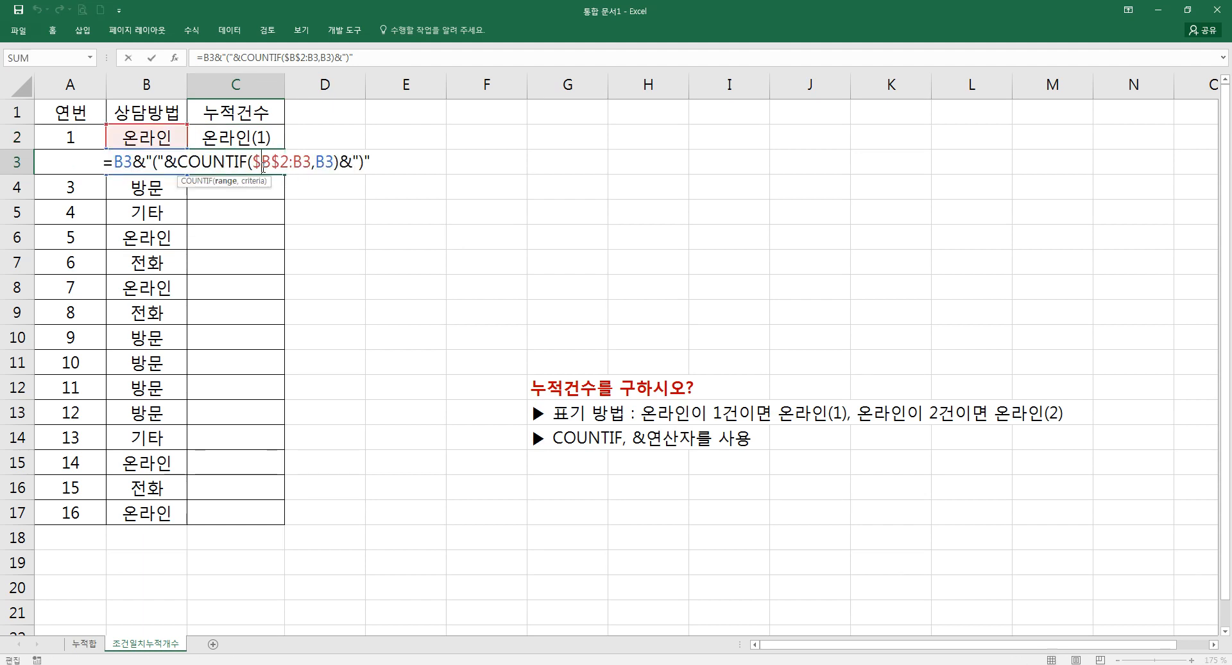
pyautogui.moveTo(114, 165); pyautogui.dragTo(132, 166)
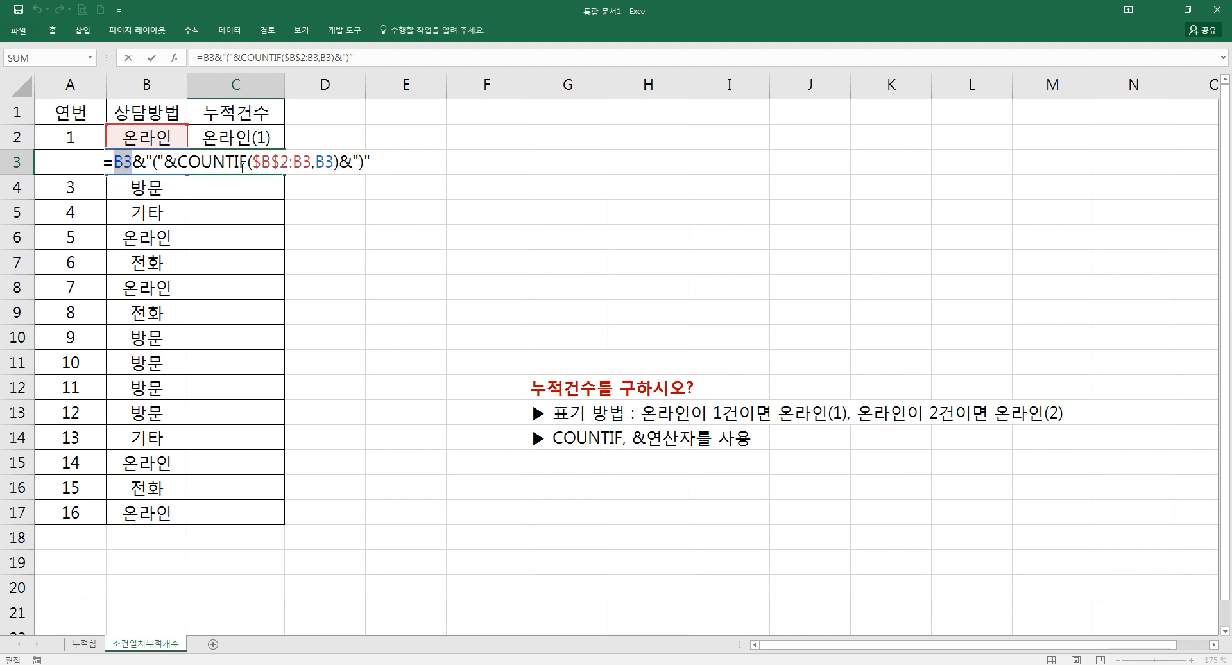
pyautogui.hotkey('ctrl', 'Return')
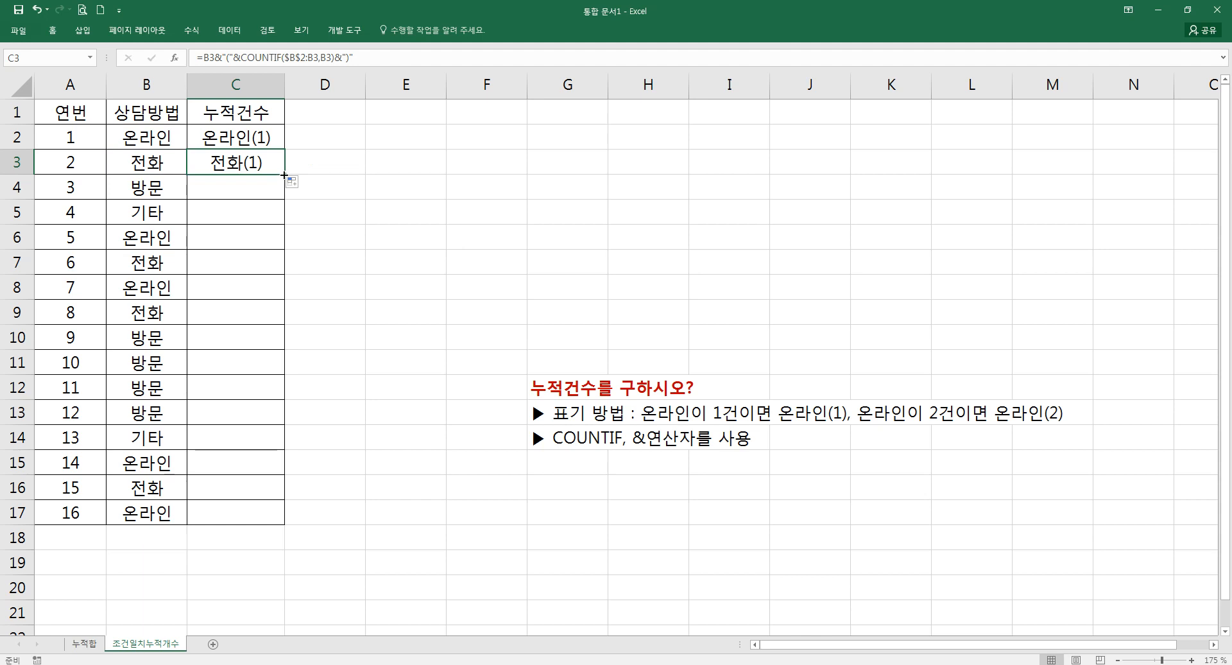
# - Copy the C3 formula down to C6, checking the range references in C4, C5 and C6
pyautogui.moveTo(284, 175); pyautogui.dragTo(287, 252)
pyautogui.doubleClick(238, 189)
pyautogui.press('Escape')
pyautogui.doubleClick(239, 219)
pyautogui.press('Escape')
pyautogui.doubleClick(254, 238)
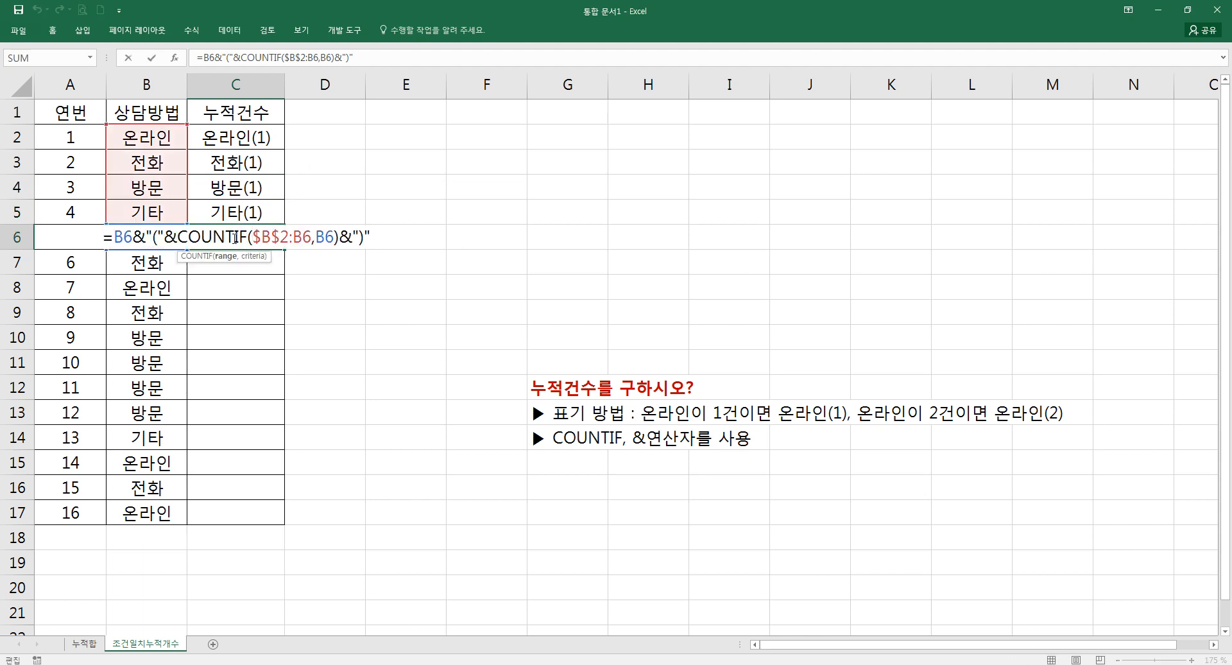
# - Turn off the centre alignment of the 누적건수 cells C2:C17
pyautogui.click(226, 135)
pyautogui.moveTo(225, 135); pyautogui.dragTo(226, 513)
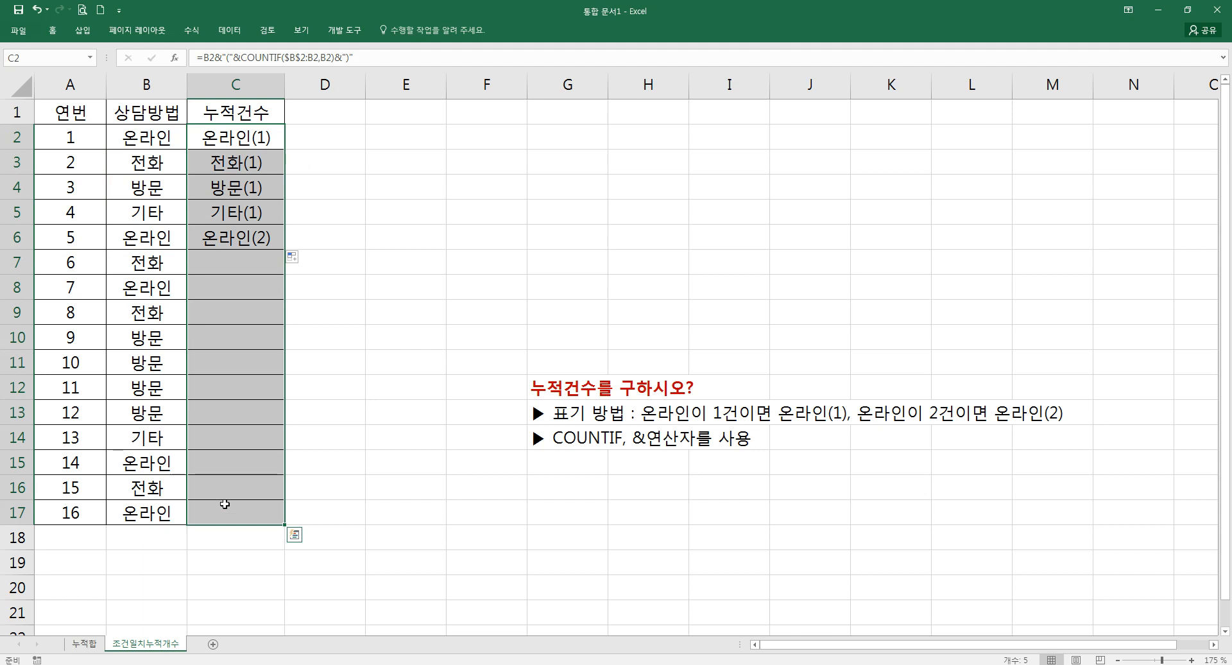
pyautogui.click(83, 31)
pyautogui.click(53, 30)
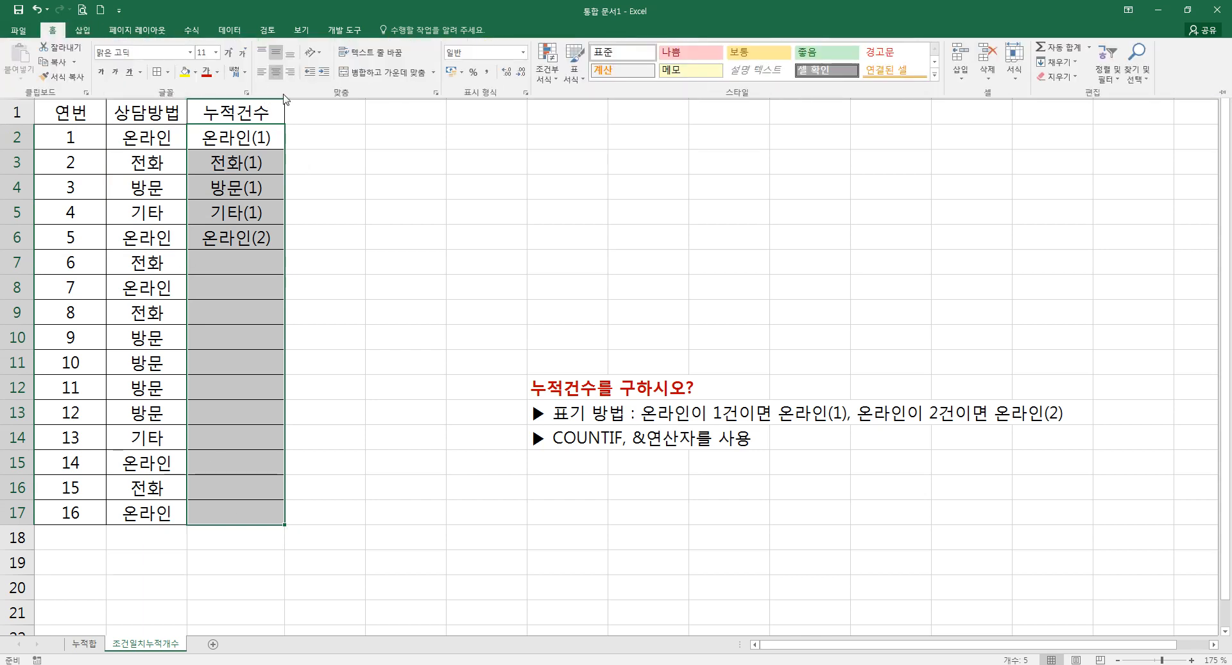
pyautogui.click(275, 71)
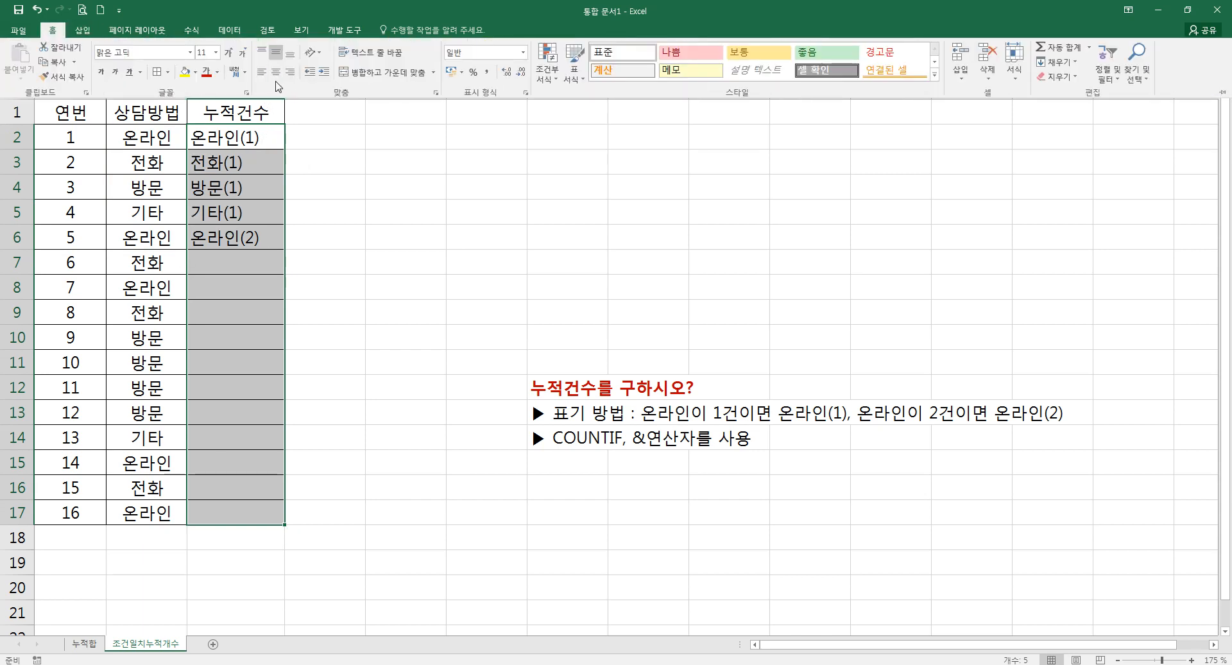
pyautogui.click(353, 200)
pyautogui.click(353, 199)
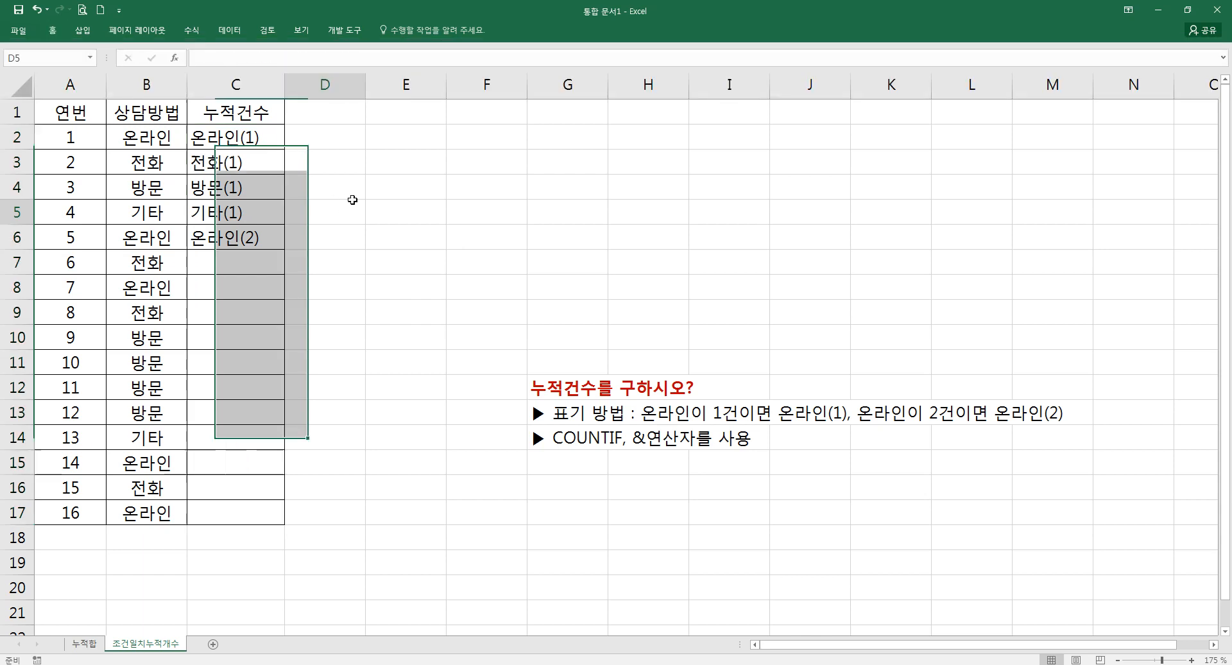
# - Check the range references in C6, copy its formula down to C8, and check the copies in C7 and C8
pyautogui.doubleClick(246, 238)
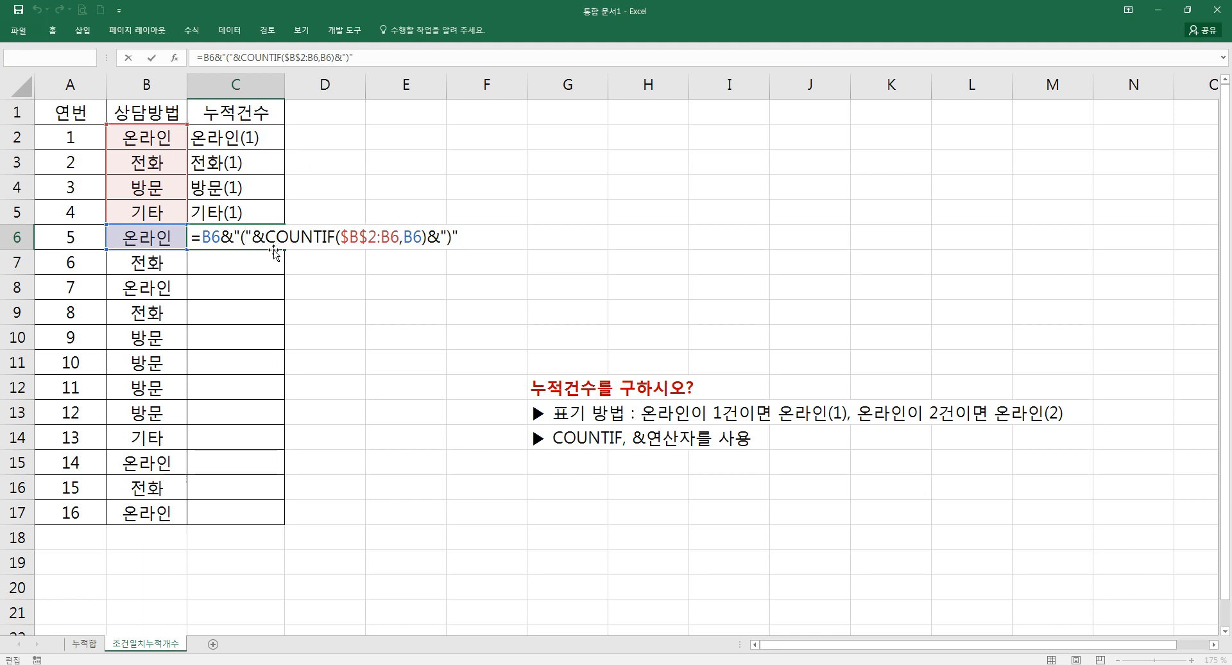
pyautogui.hotkey('ctrl', 'Return')
pyautogui.moveTo(285, 251); pyautogui.dragTo(284, 300)
pyautogui.doubleClick(233, 268)
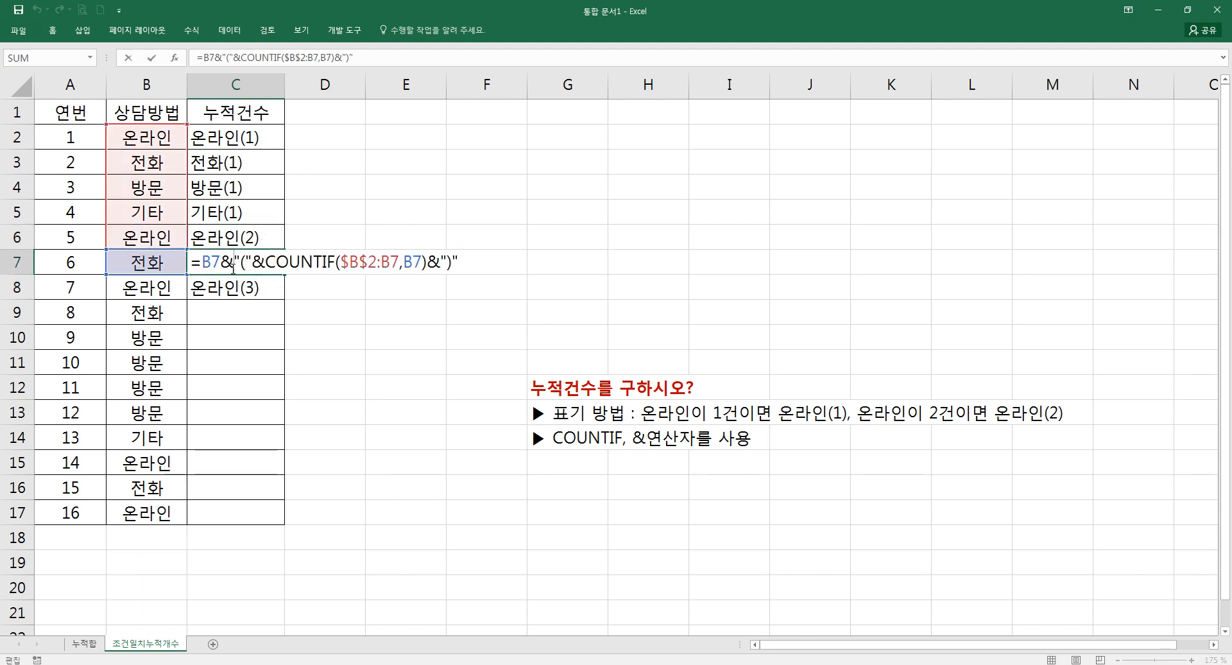
pyautogui.press('Return')
pyautogui.doubleClick(230, 287)
pyautogui.press('Return')
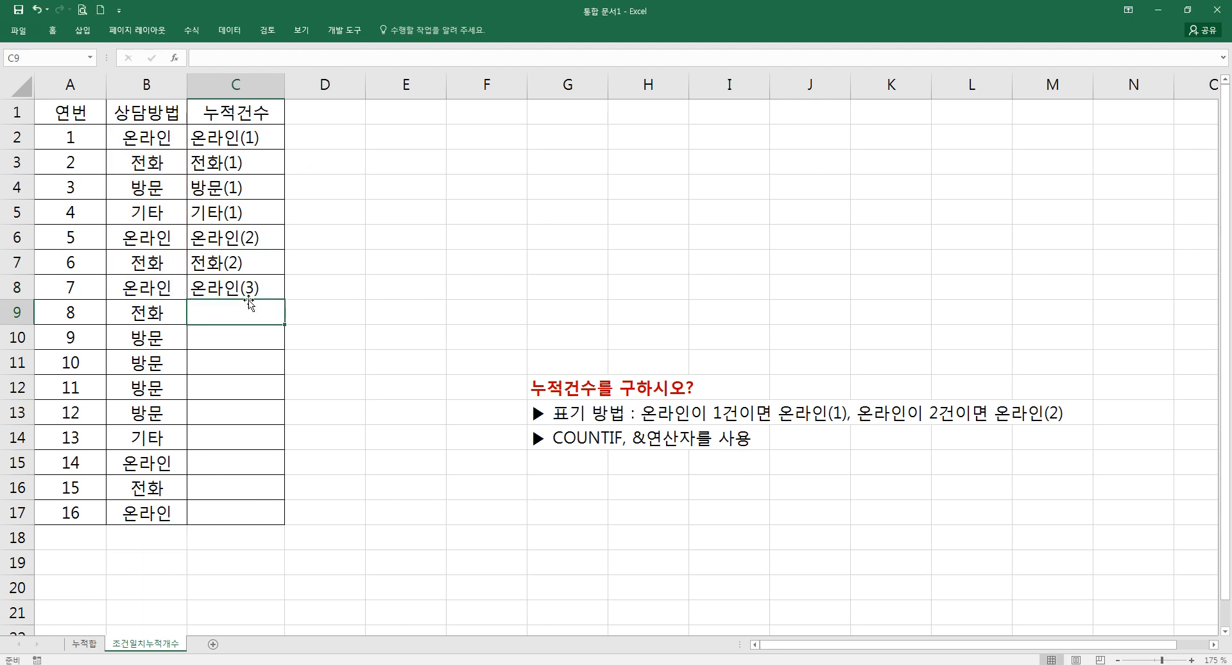
# - Fill the C8 formula down through C17 to complete the 누적건수 column
pyautogui.click(277, 293)
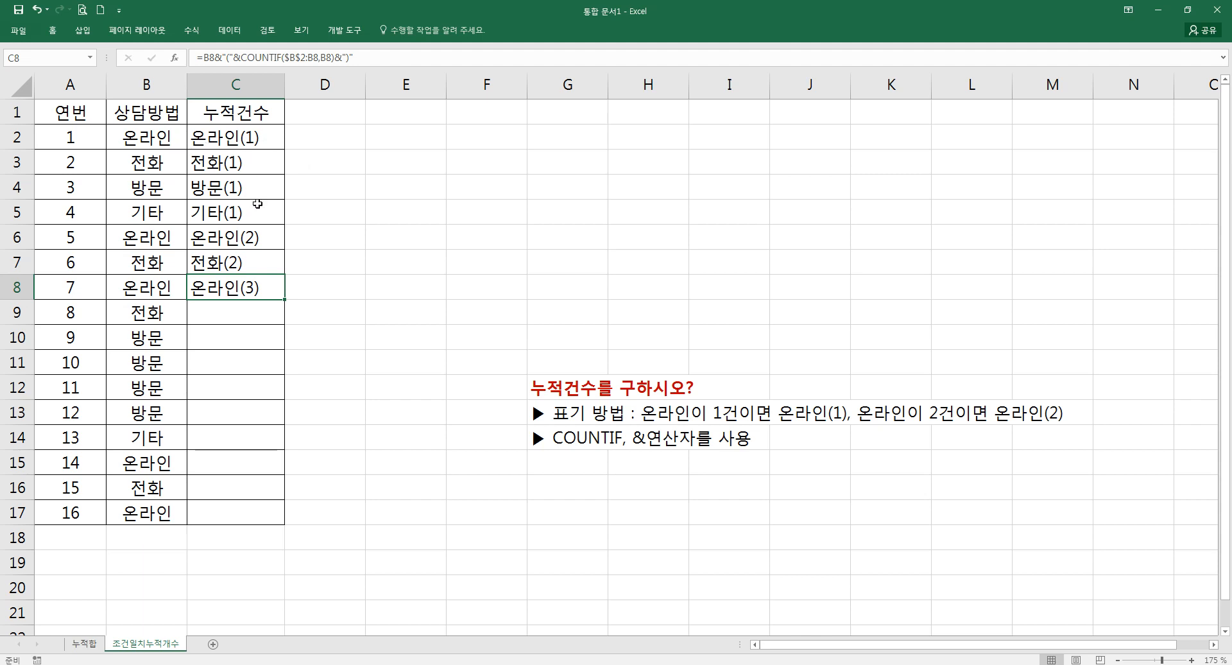
pyautogui.moveTo(284, 299); pyautogui.dragTo(265, 520)
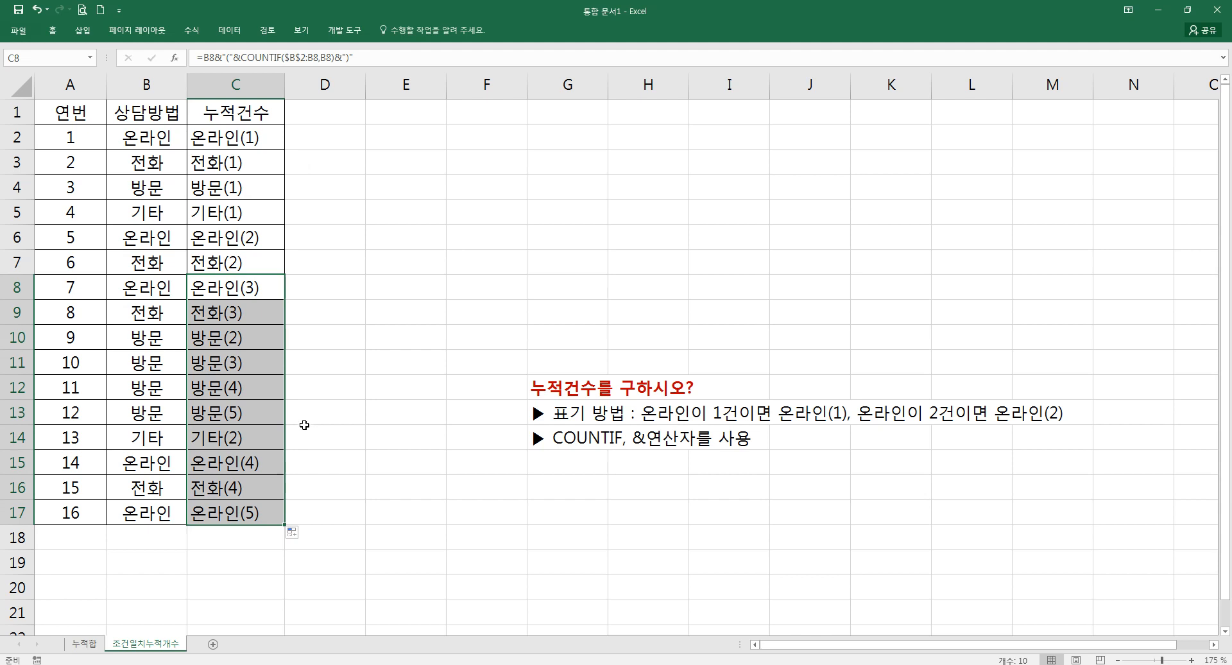
# - Check the range references in the 누적건수 formulas of C10 and C13, leaving both formulas unedited
pyautogui.click(244, 332)
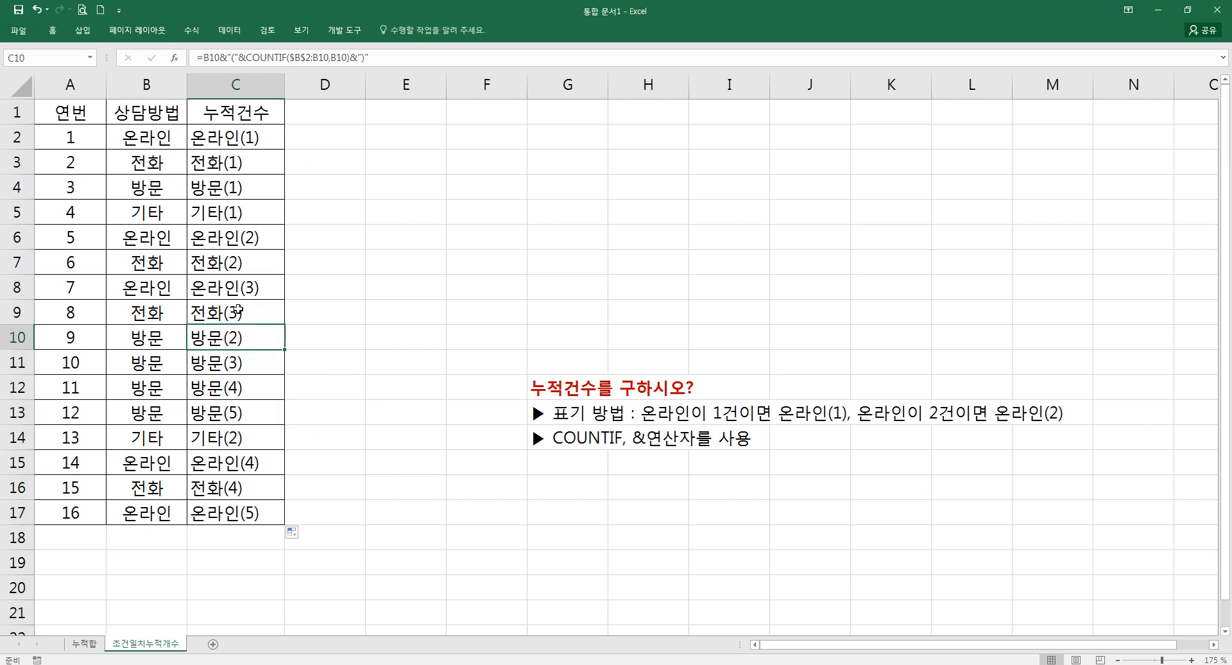
pyautogui.doubleClick(244, 334)
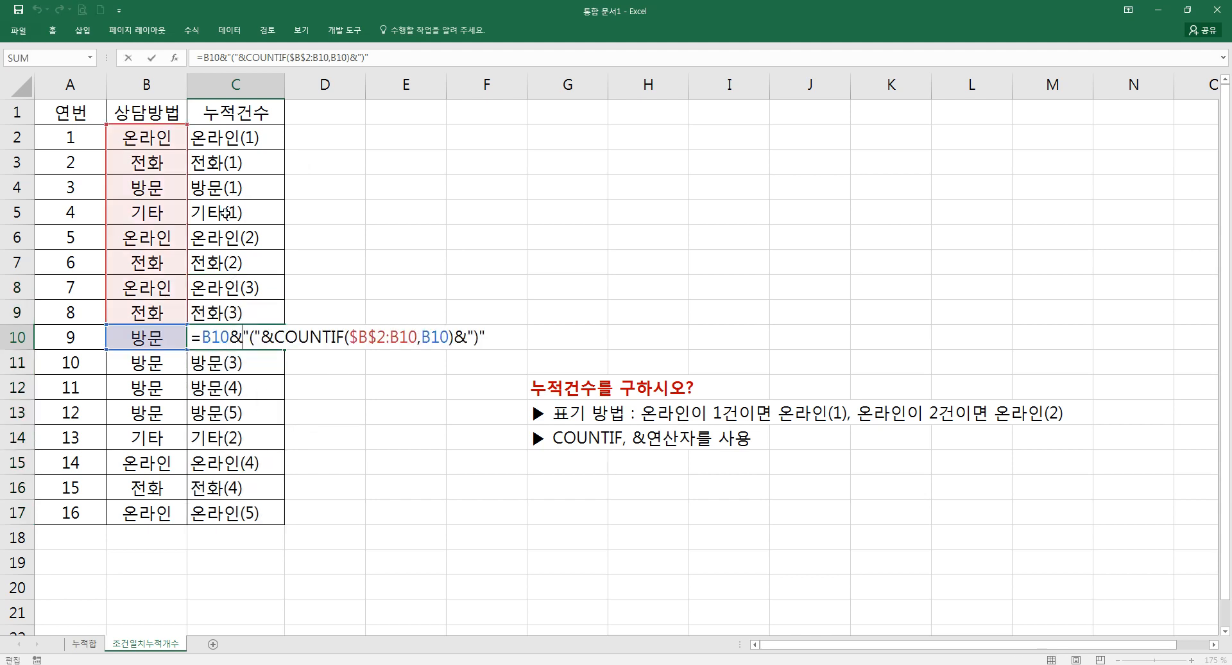
pyautogui.press('Escape')
pyautogui.click(237, 361)
pyautogui.click(241, 385)
pyautogui.click(244, 413)
pyautogui.doubleClick(245, 412)
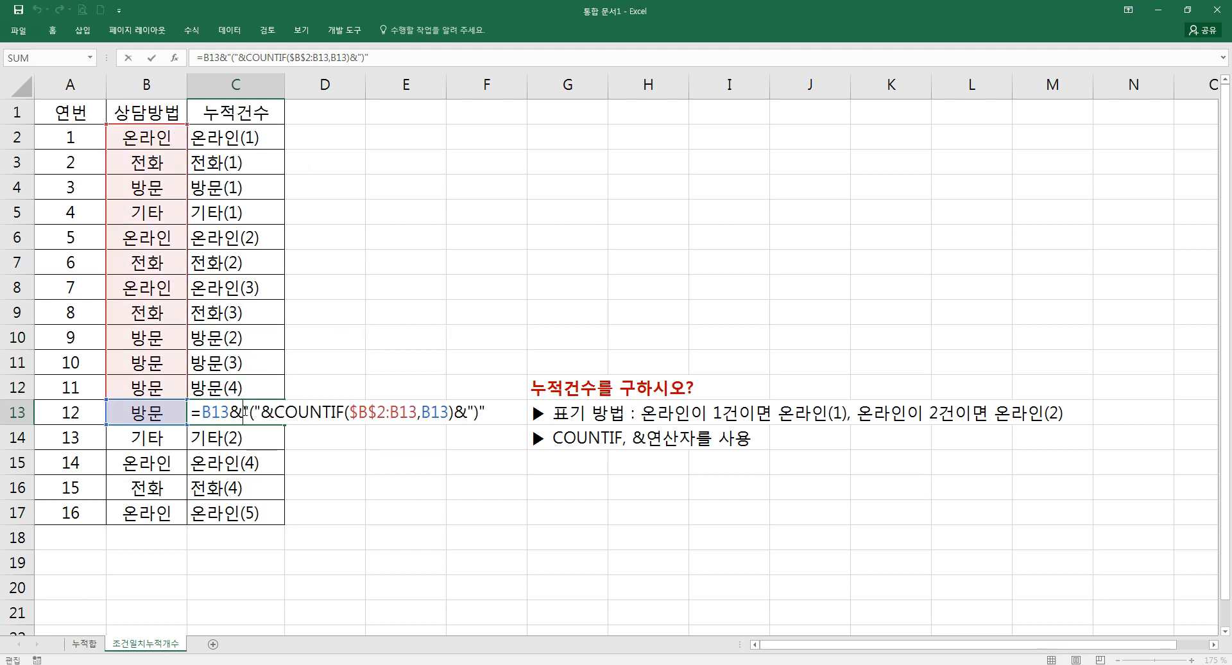
pyautogui.press('Escape')
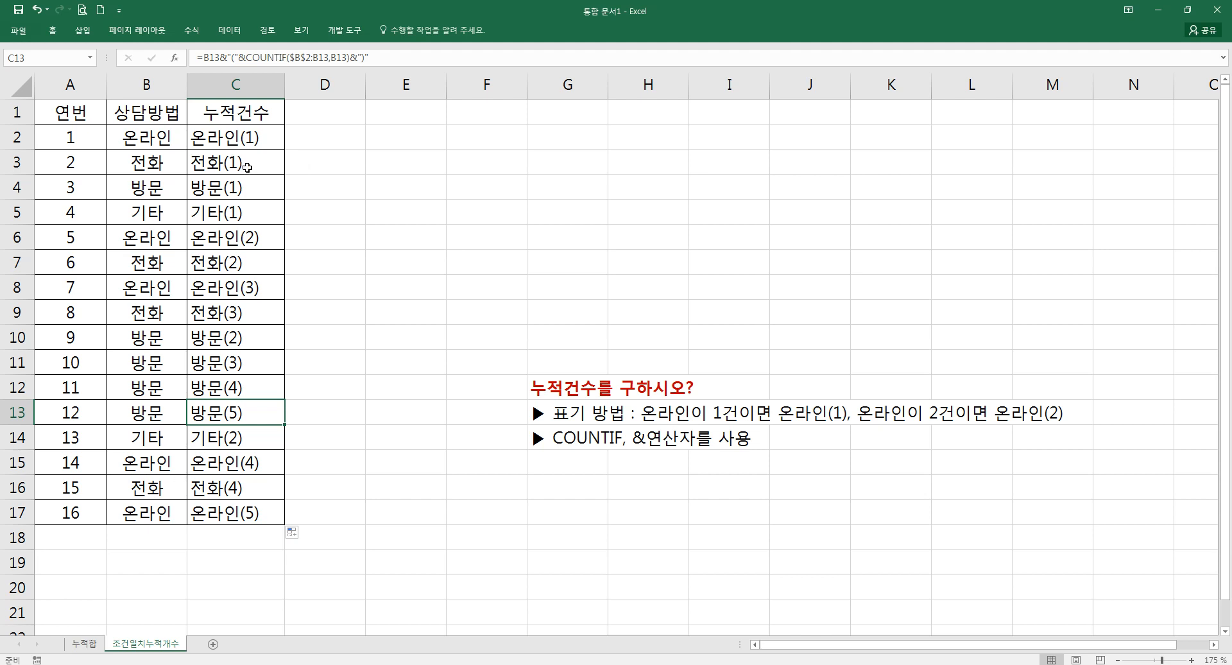
# - Widen column C slightly and recopy the C2 formula into C3, checking the COUNTIF range references in both cells
pyautogui.moveTo(285, 85); pyautogui.dragTo(293, 84)
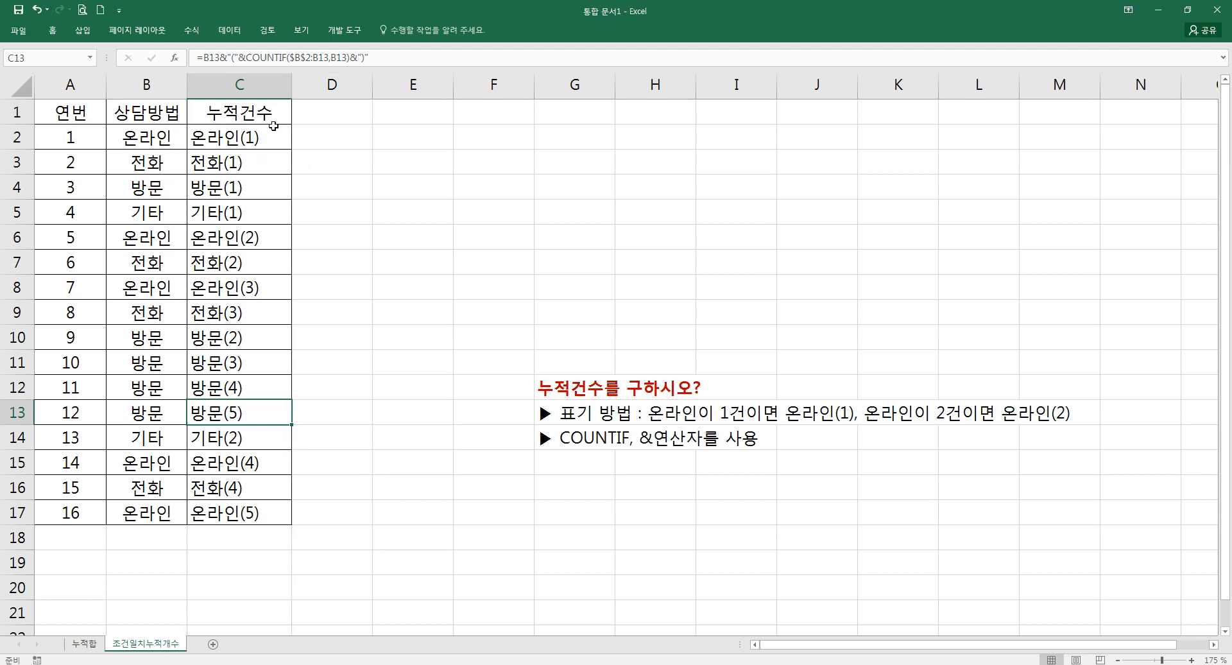
pyautogui.doubleClick(267, 141)
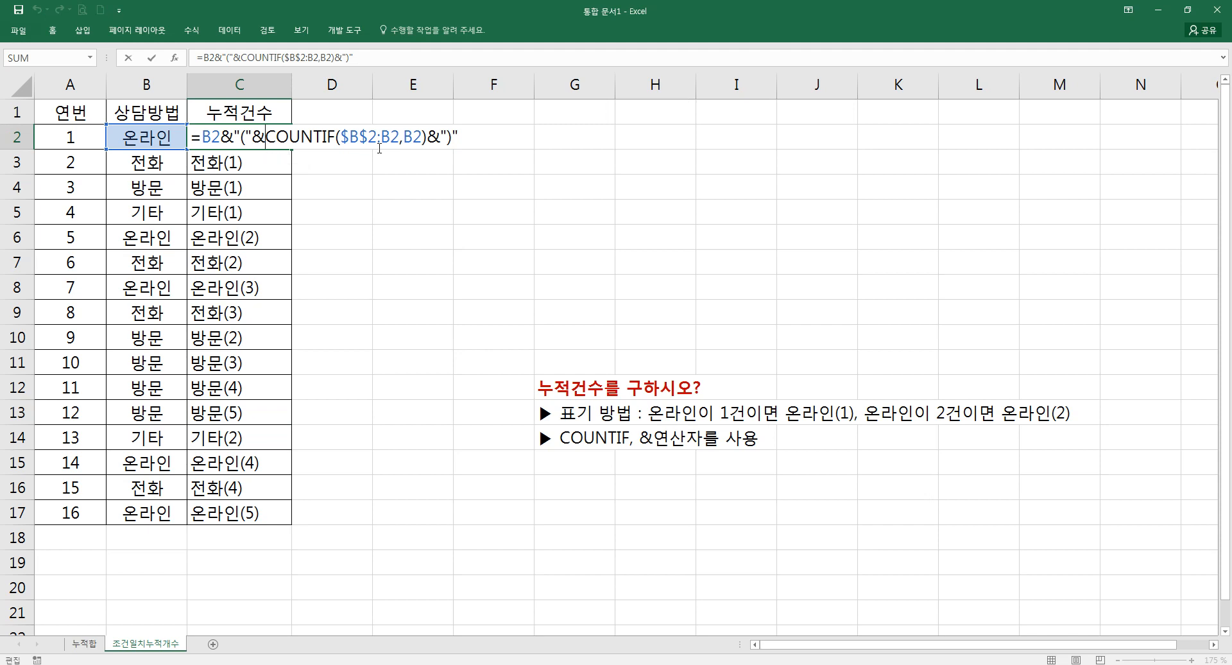
pyautogui.moveTo(341, 138); pyautogui.dragTo(368, 139)
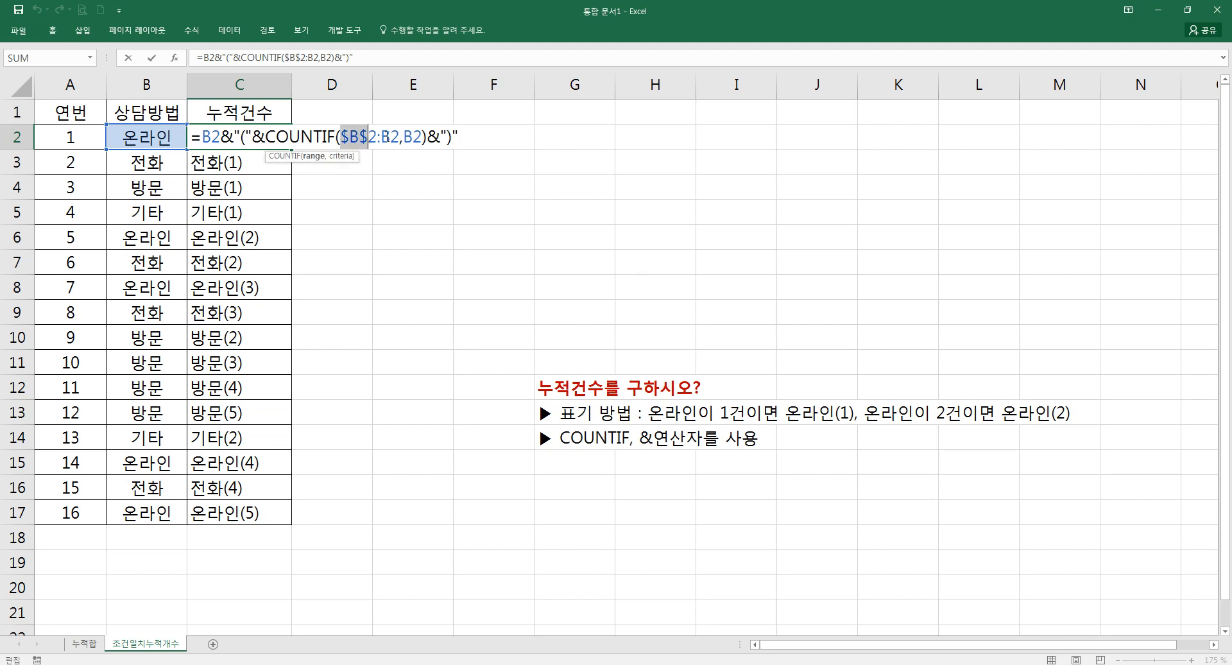
pyautogui.press('Escape')
pyautogui.moveTo(292, 150); pyautogui.dragTo(288, 176)
pyautogui.doubleClick(264, 169)
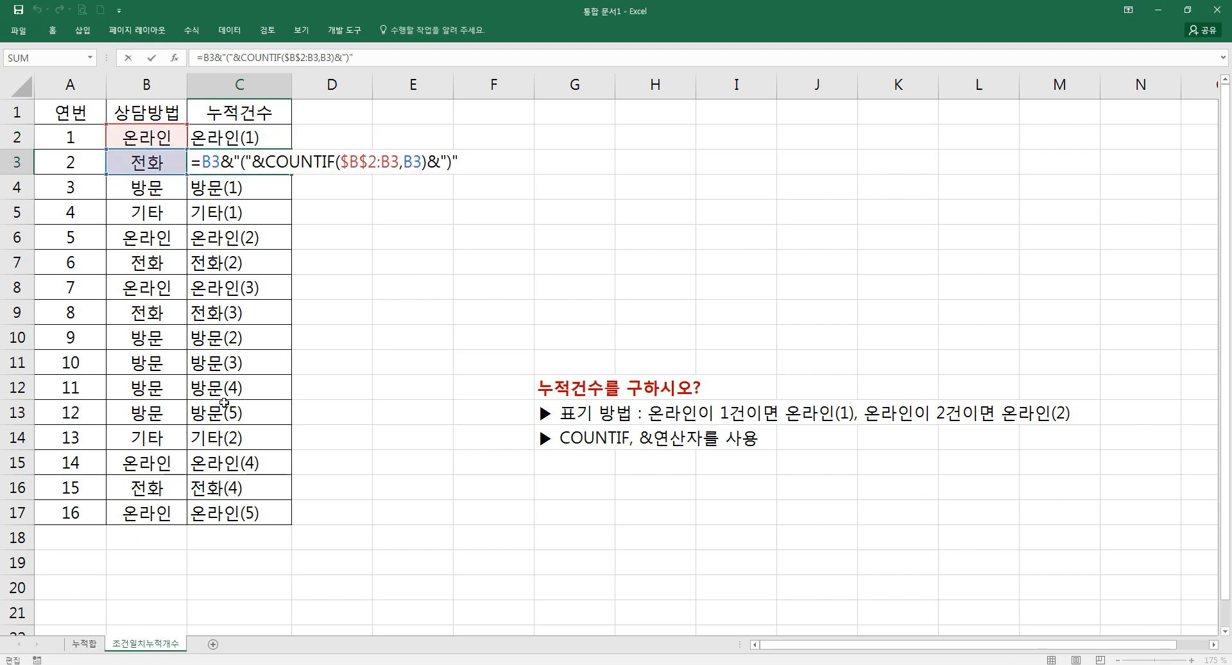
pyautogui.press('Escape')
# - On the 누적합 sheet, recopy the 회원등급 formula from D2 into D3 and check its SUM range references
pyautogui.click(84, 643)
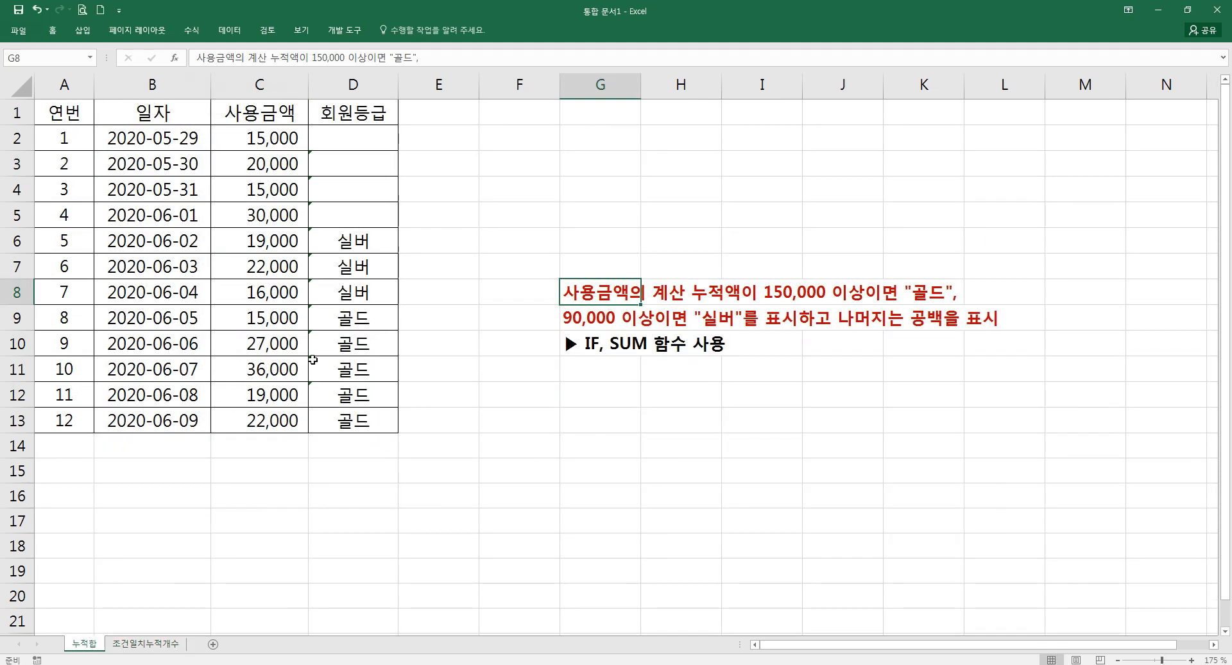
pyautogui.click(269, 144)
pyautogui.click(346, 136)
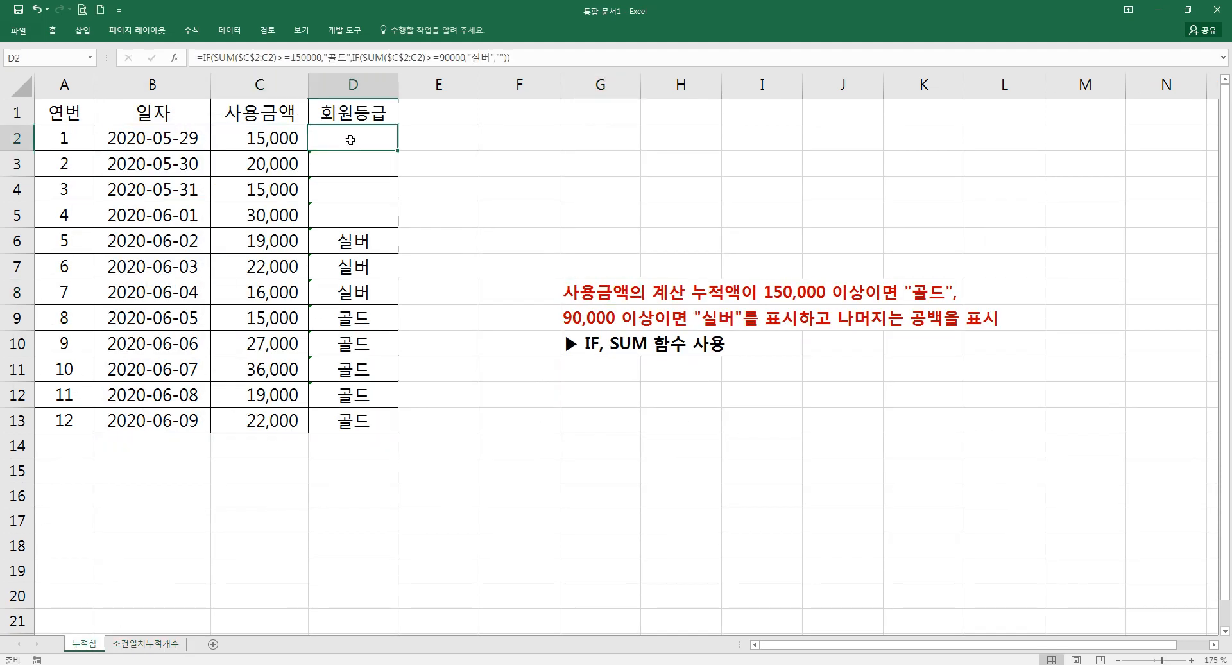
pyautogui.moveTo(398, 151); pyautogui.dragTo(400, 177)
pyautogui.click(363, 162)
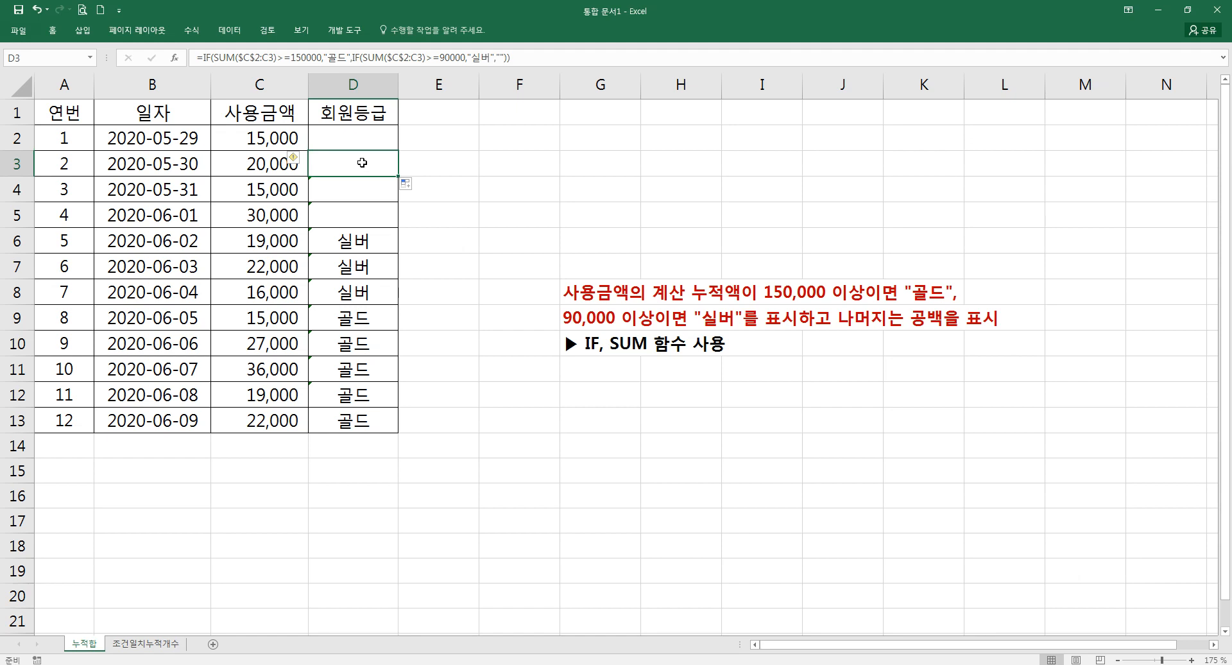
pyautogui.doubleClick(349, 161)
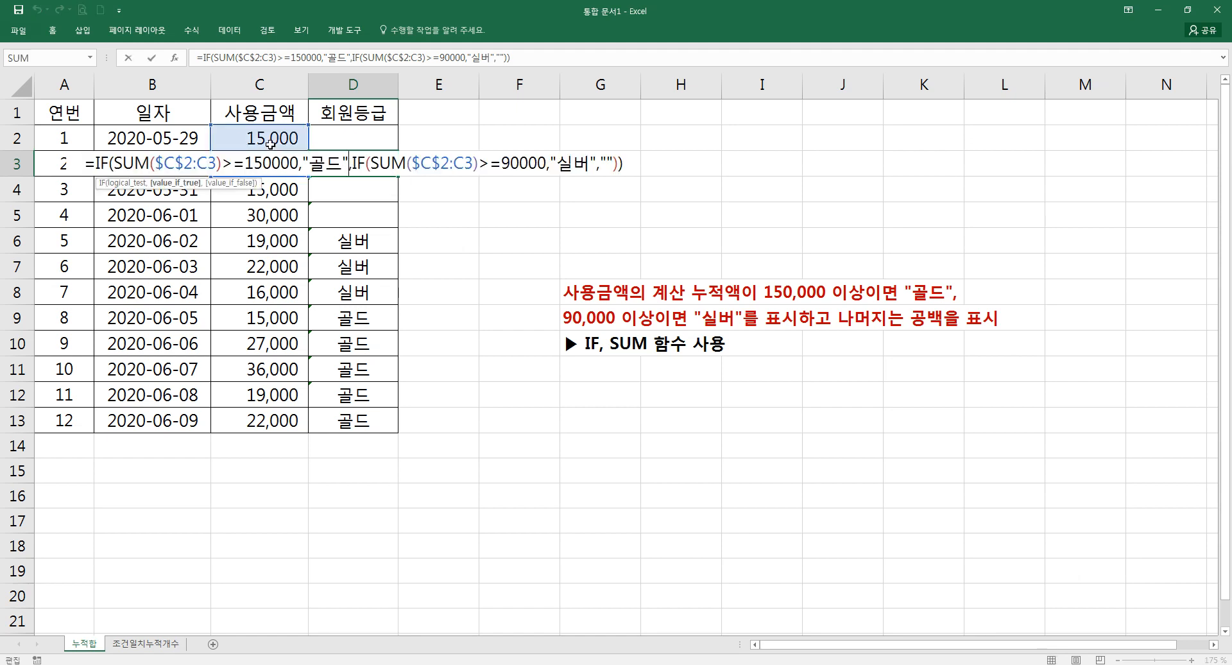
pyautogui.press('Escape')
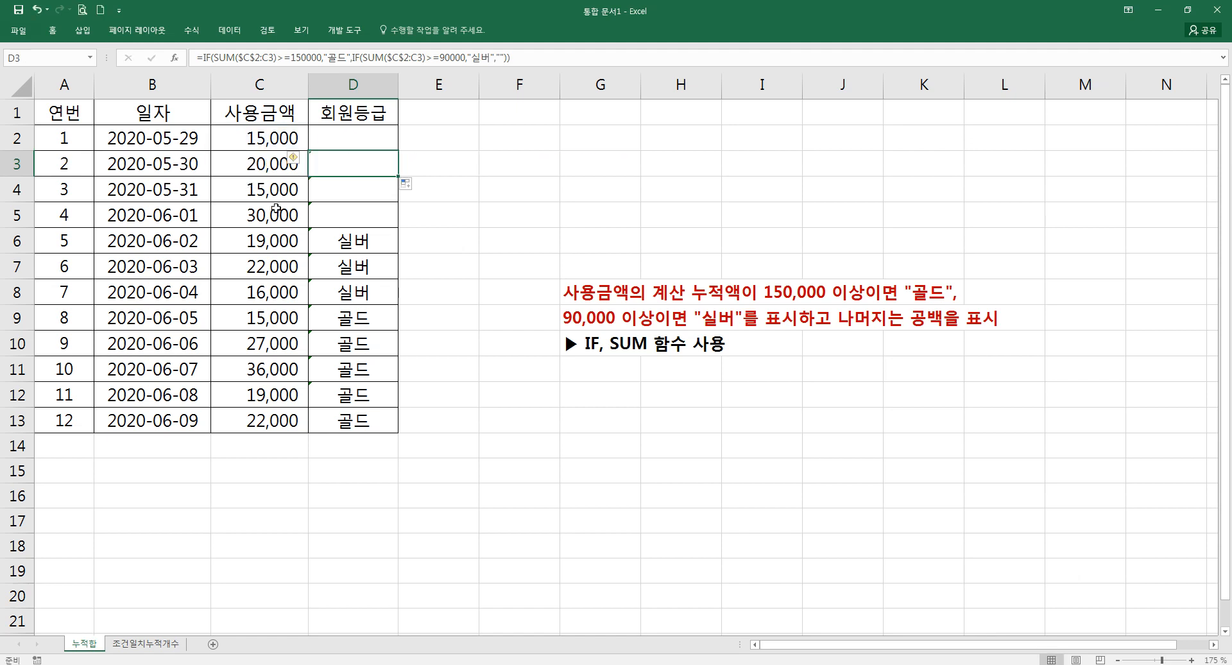
# - Return to the 조건일치누적개수 sheet and select the question heading in G12
pyautogui.click(146, 643)
pyautogui.click(376, 304)
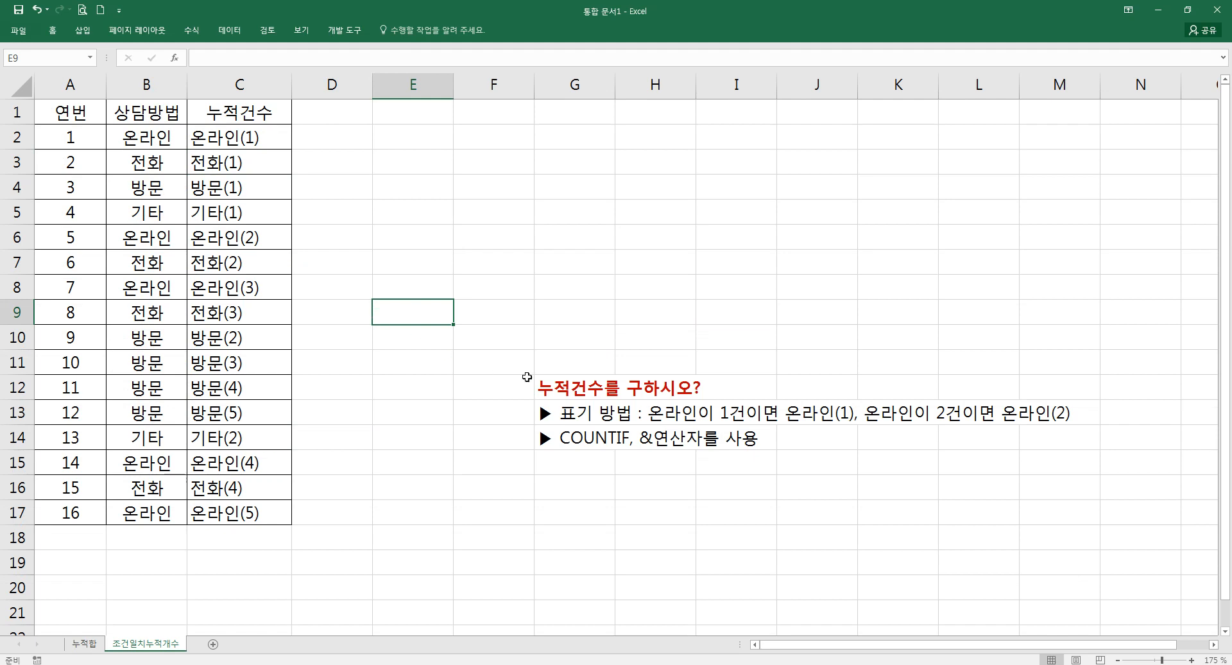
pyautogui.click(551, 382)
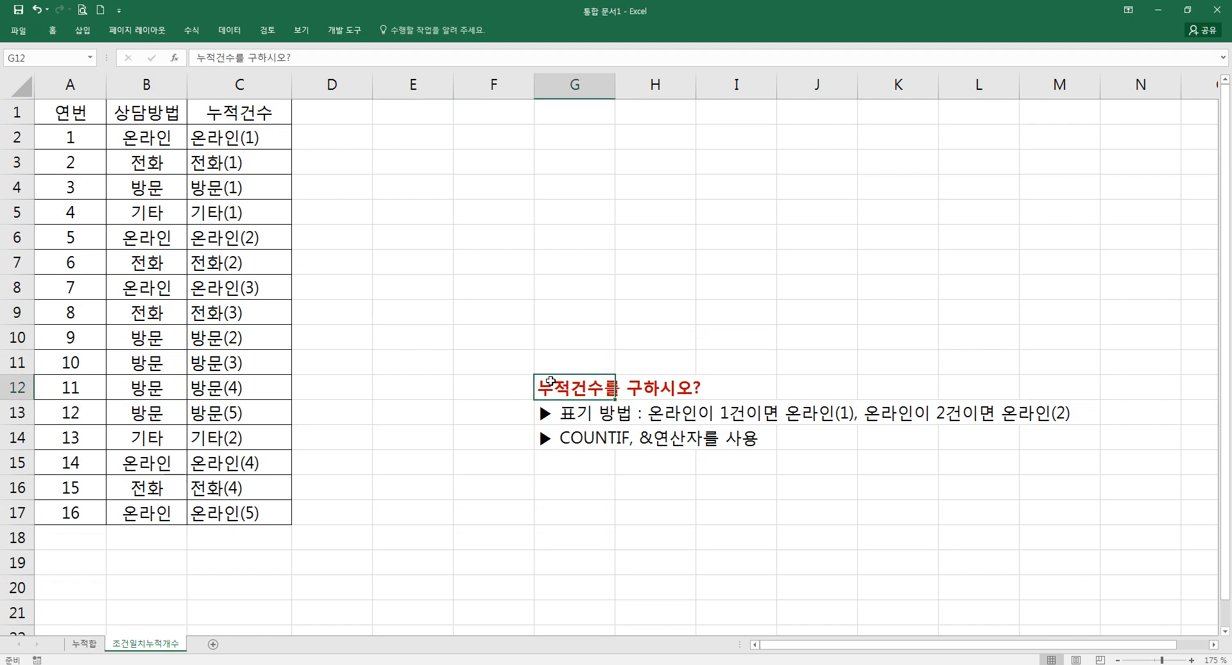